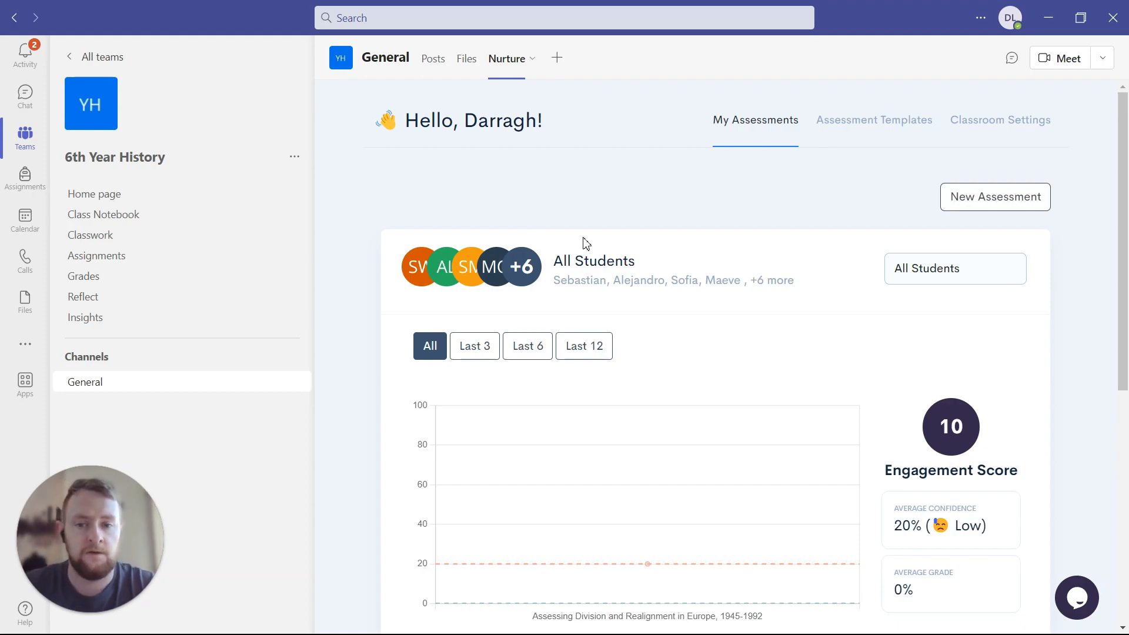
- Look over the class overview for all students, including the assessment chart and the engagement score
scroll(587, 244, "down", 2)
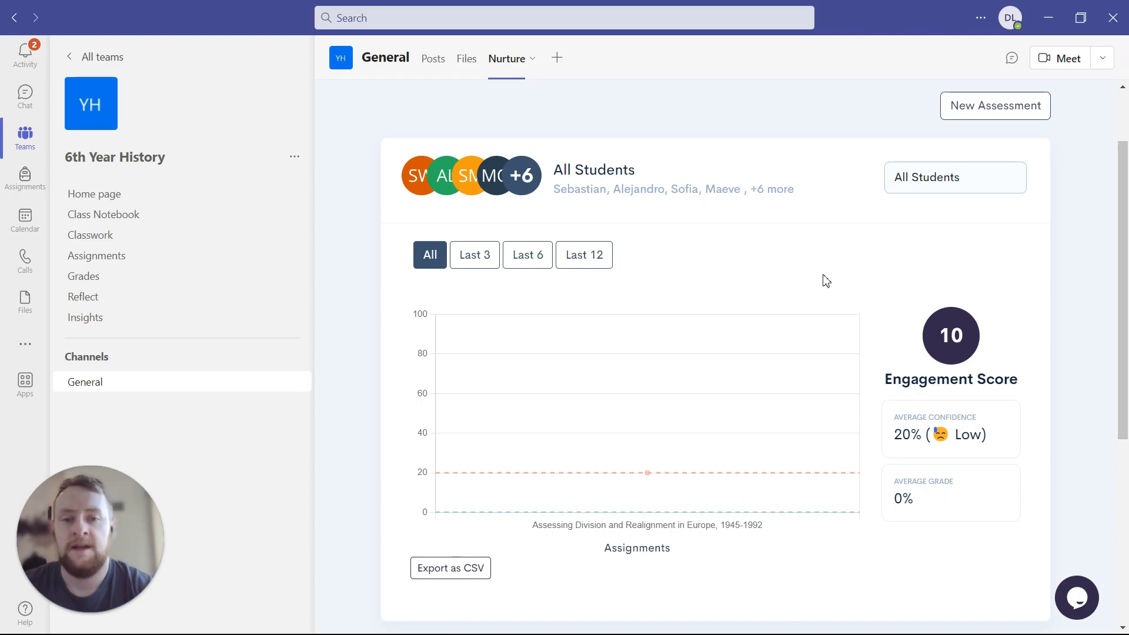
scroll(826, 281, "up", 2)
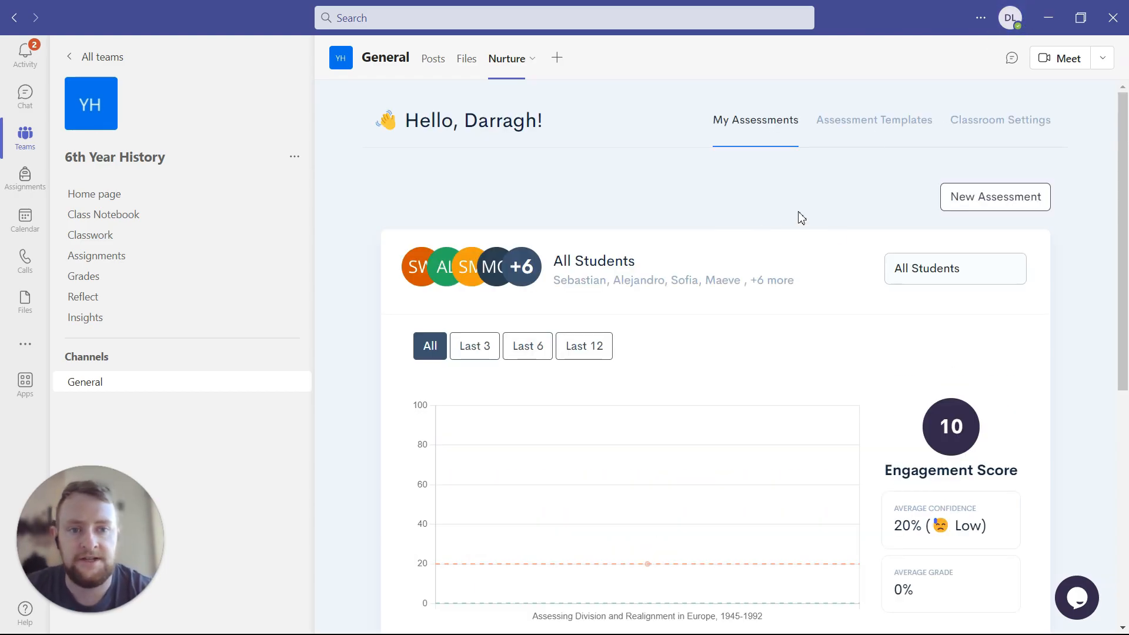
scroll(695, 302, "down", 7)
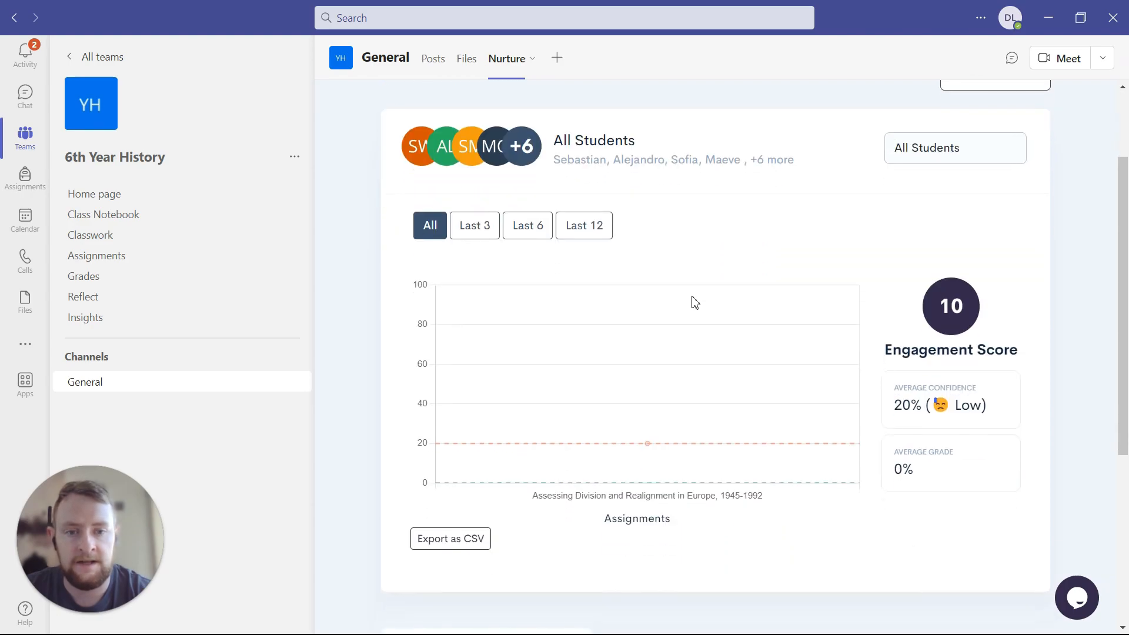
scroll(694, 303, "up", 5)
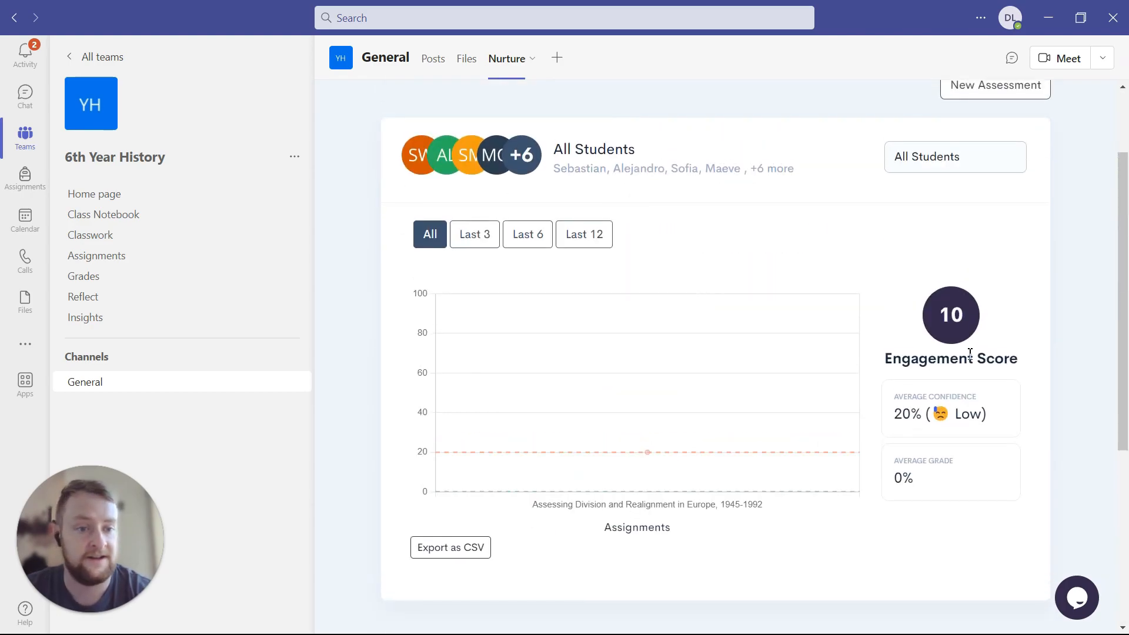
double_click(945, 314)
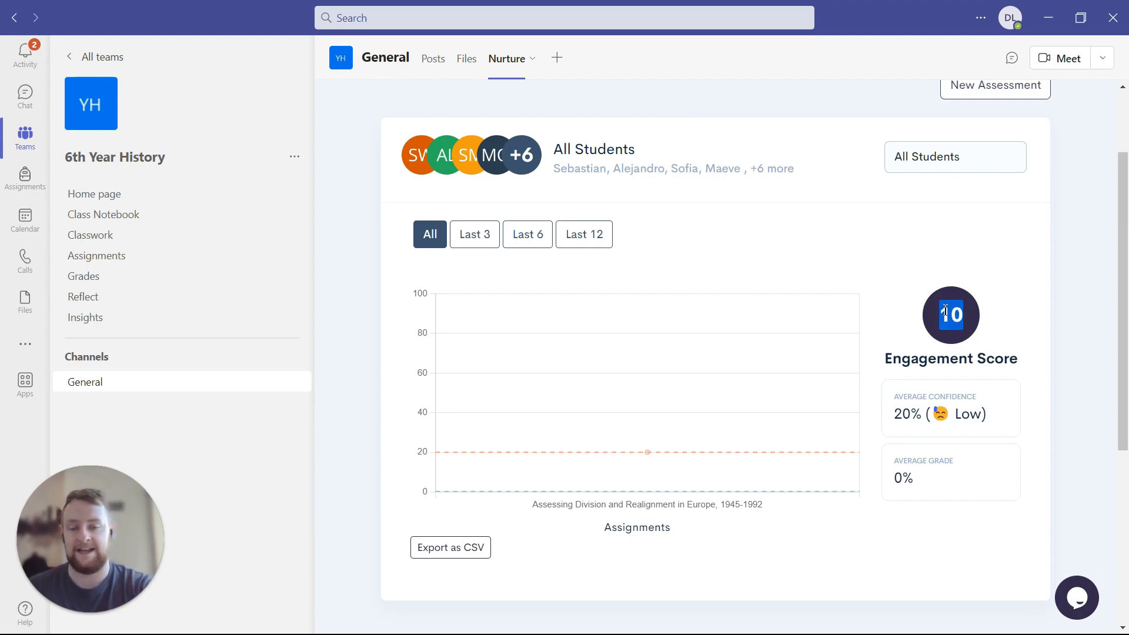
- Filter the overview to one student to check the individual engagement score, and return it to All Students
left_click(952, 157)
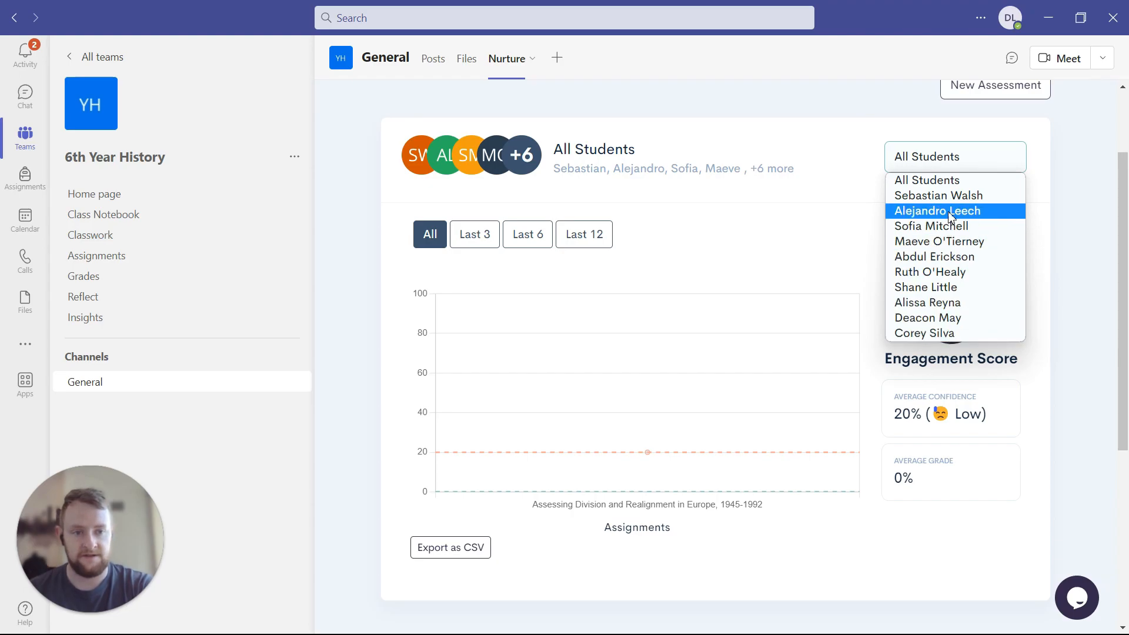
left_click(933, 288)
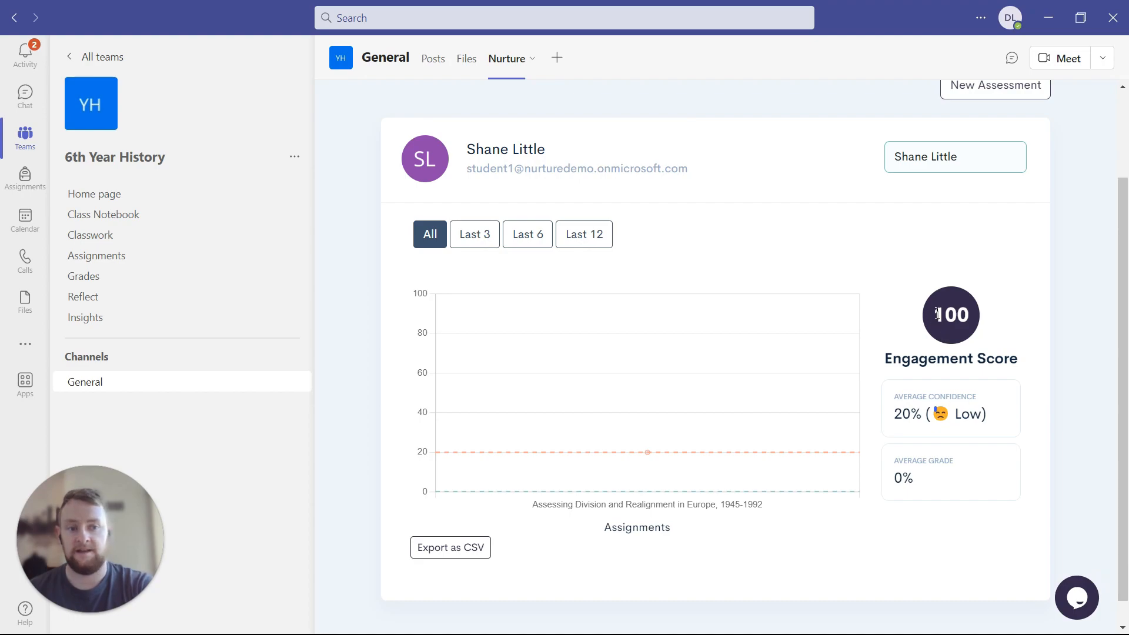
left_click_drag(938, 313, 977, 318)
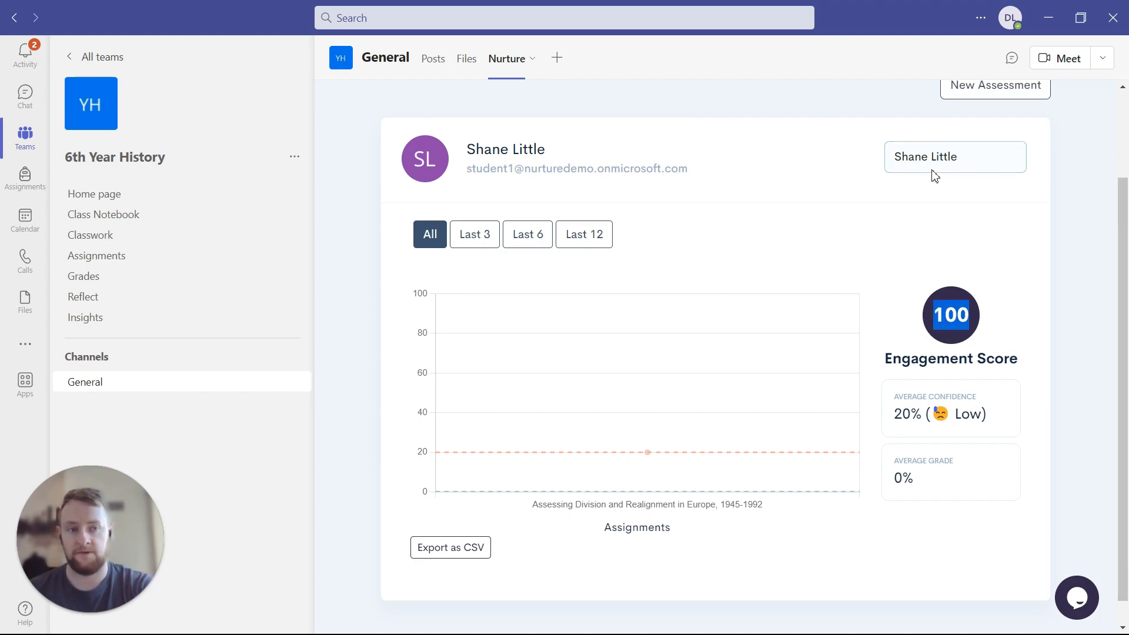
left_click(950, 161)
left_click(944, 183)
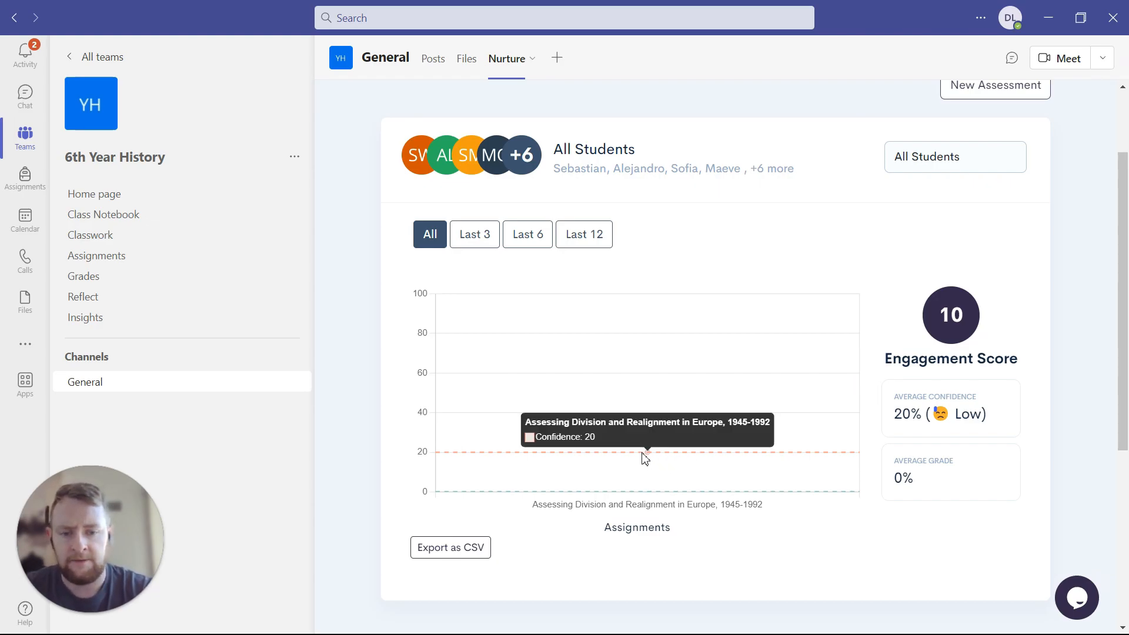
- Open the assessment "Assessing Division and Realignment in Europe, 1945-1992" at its table of student submissions
scroll(649, 438, "down", 2)
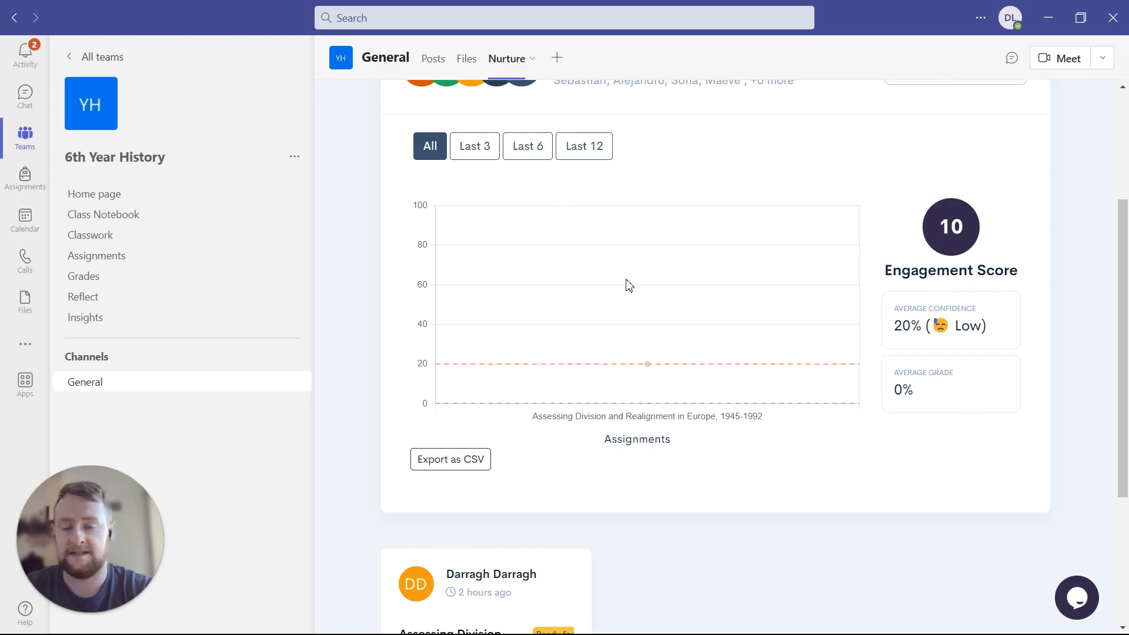
scroll(628, 286, "down", 4)
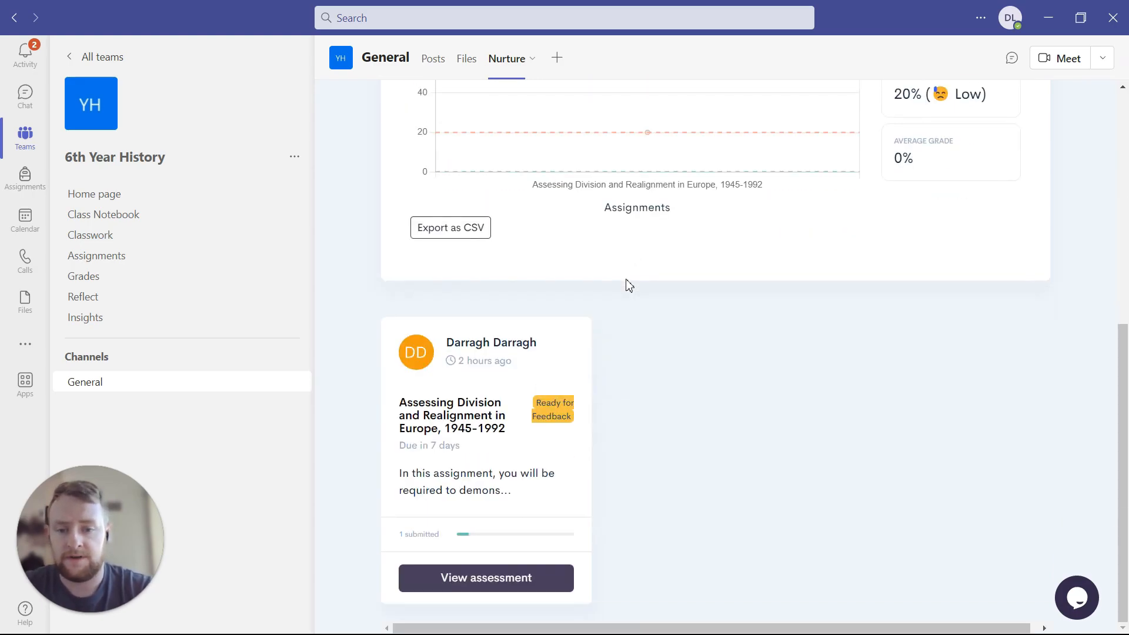
left_click(510, 579)
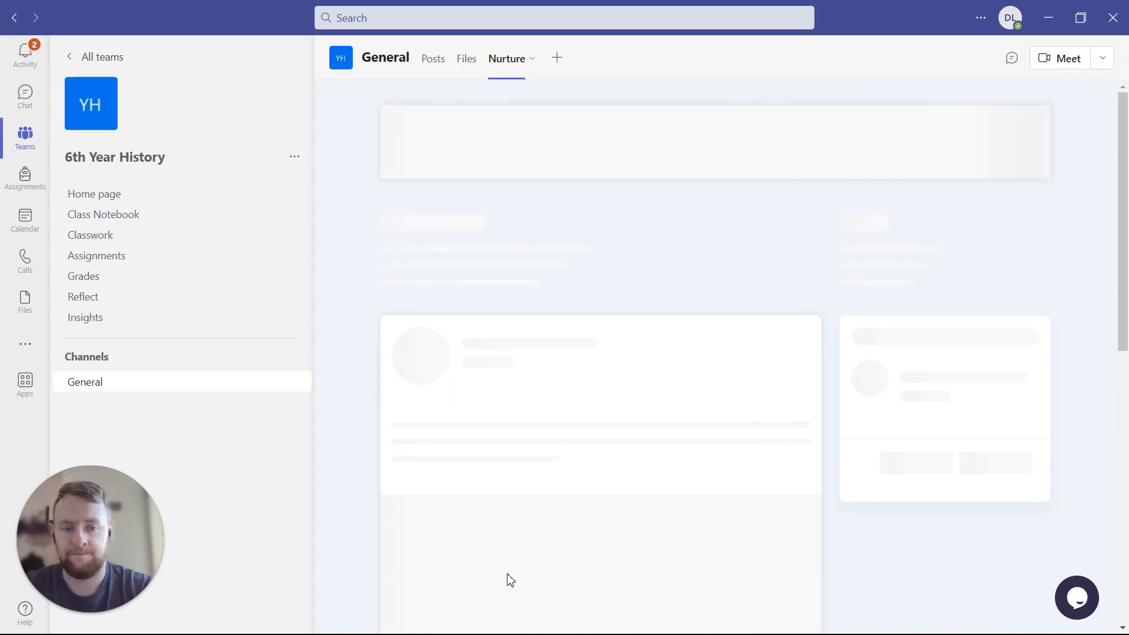
scroll(511, 579, "down", 7)
scroll(511, 579, "down", 7)
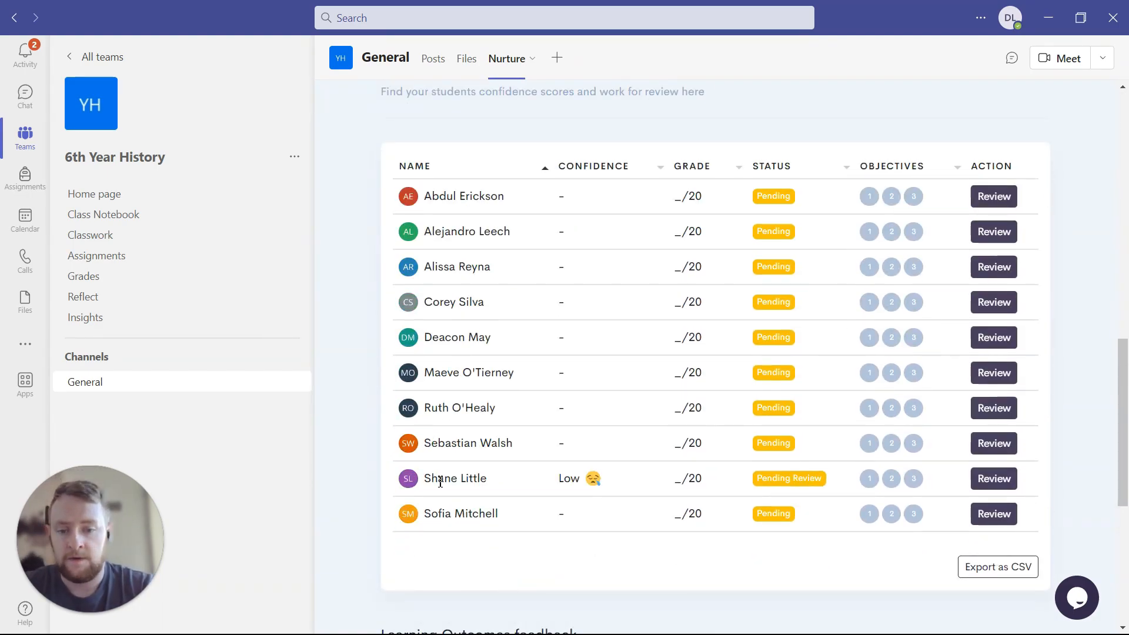
- Examine the confidence and status of the student marked Pending Review, and the section below the submissions table
double_click(469, 479)
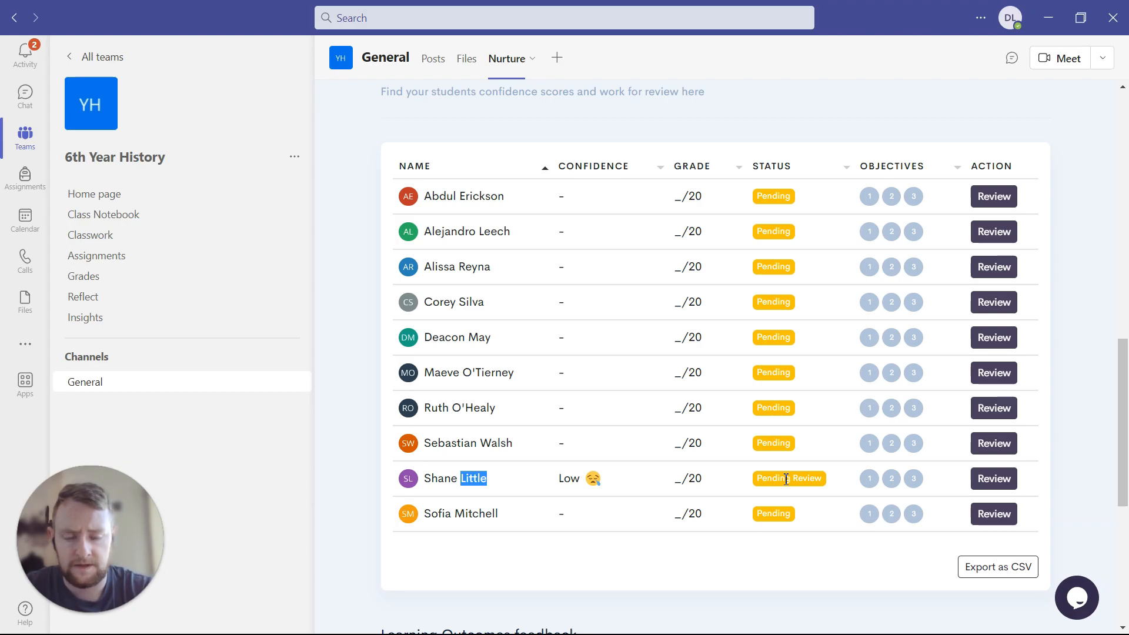
left_click_drag(756, 482, 848, 493)
left_click(833, 490)
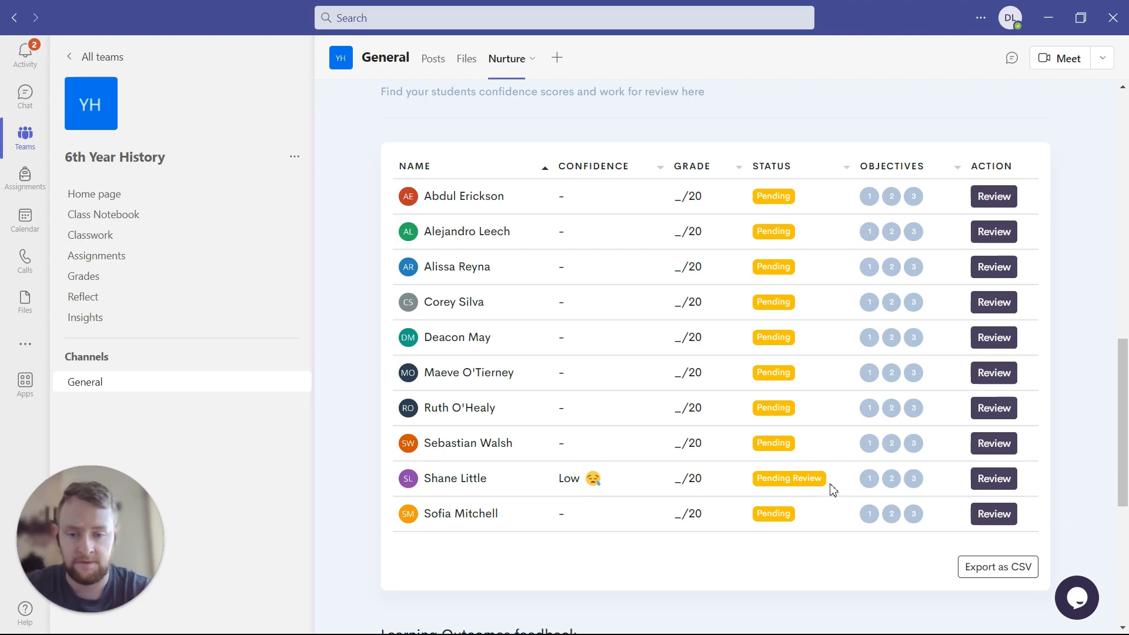
scroll(833, 489, "down", 4)
scroll(834, 489, "down", 2)
scroll(833, 490, "up", 4)
scroll(834, 490, "up", 2)
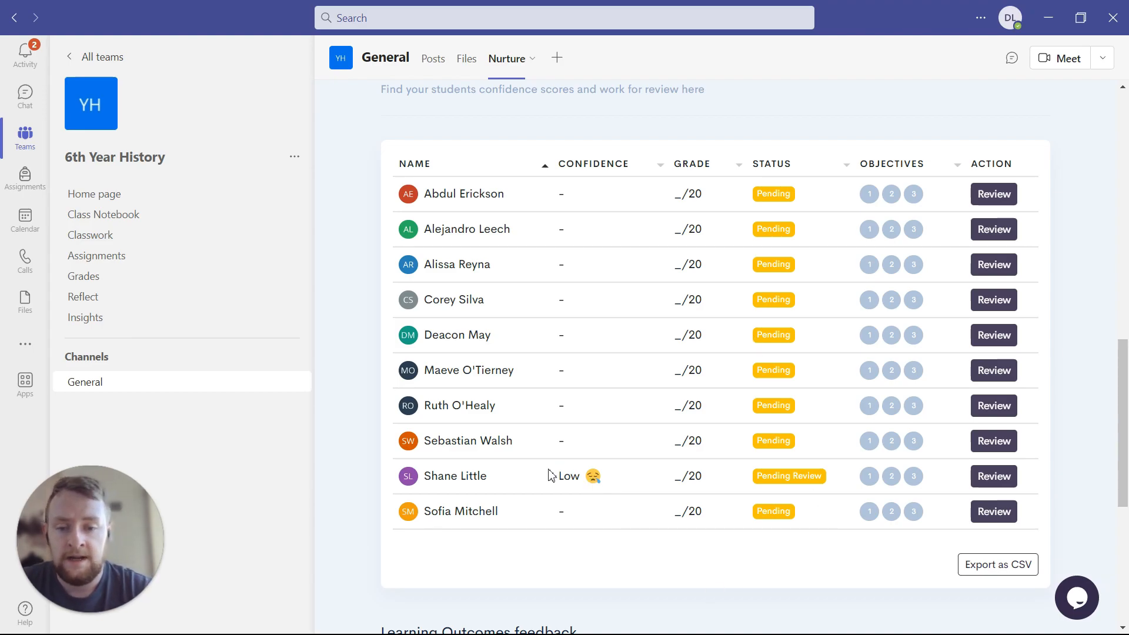
- Open the review for the student marked Pending Review and read the confidence level, student comment and submission details
left_click(990, 482)
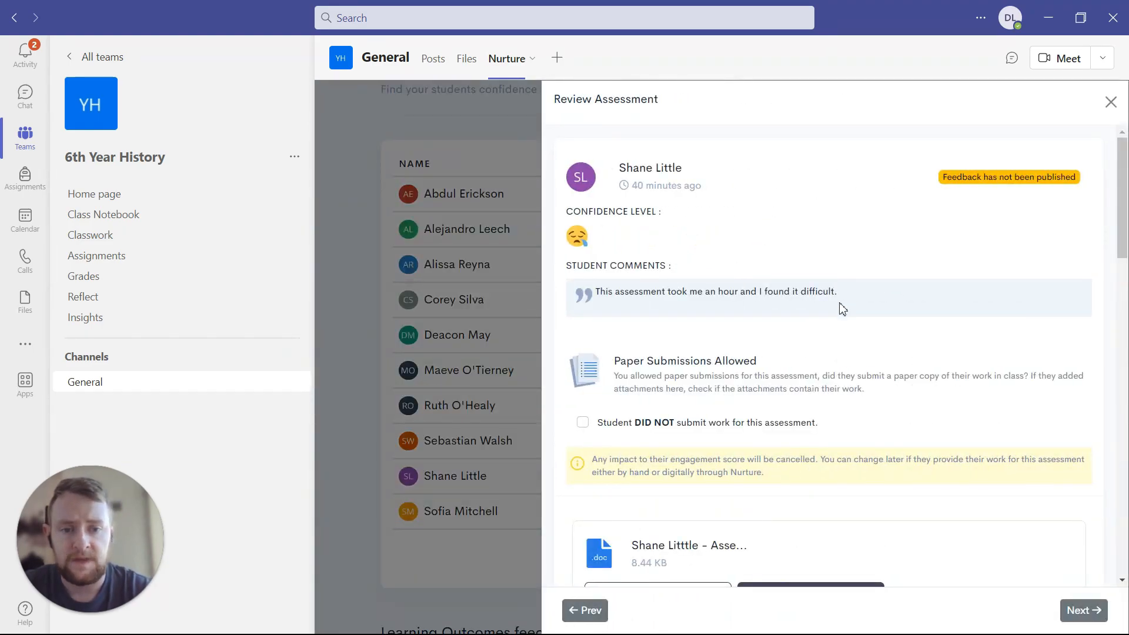
scroll(774, 214, "down", 3)
scroll(774, 215, "up", 3)
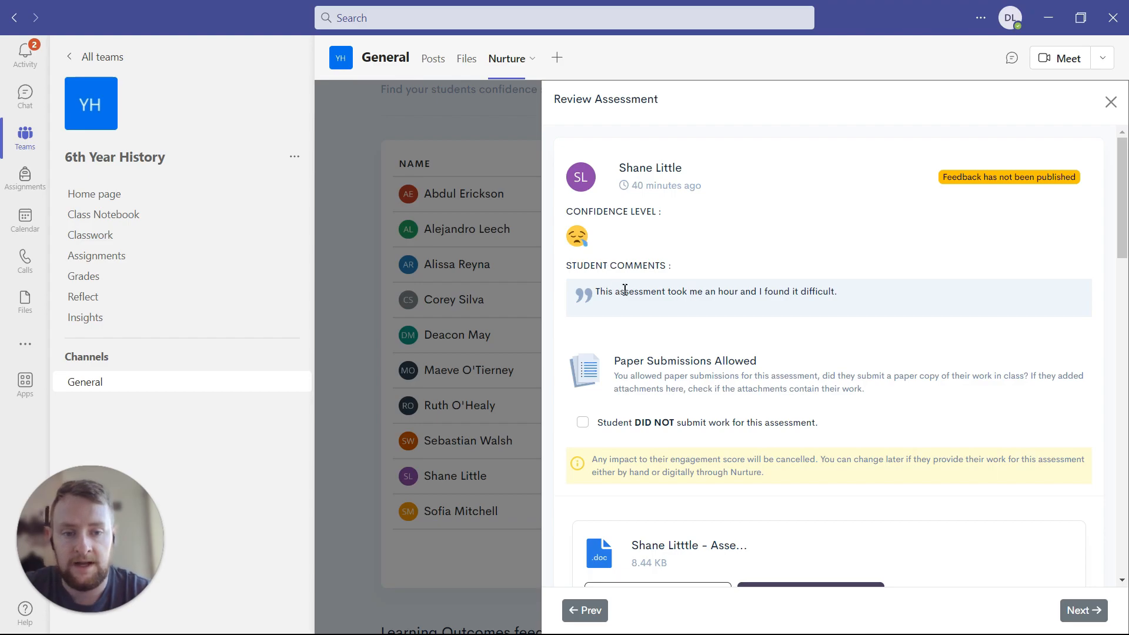
left_click_drag(596, 292, 853, 290)
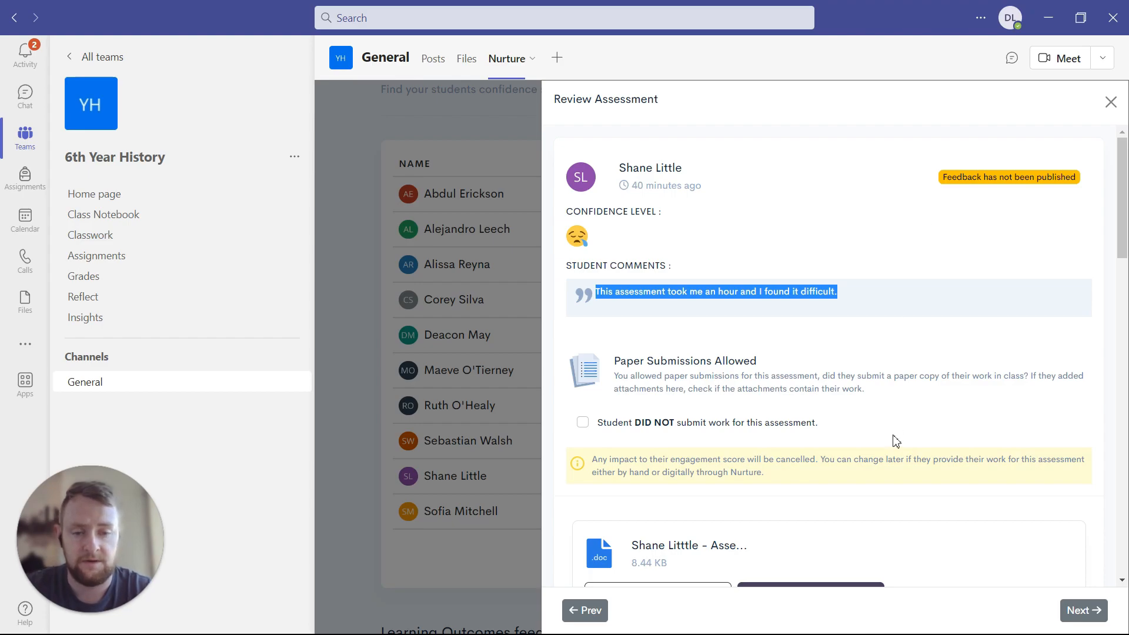
scroll(894, 435, "down", 1)
scroll(895, 441, "down", 1)
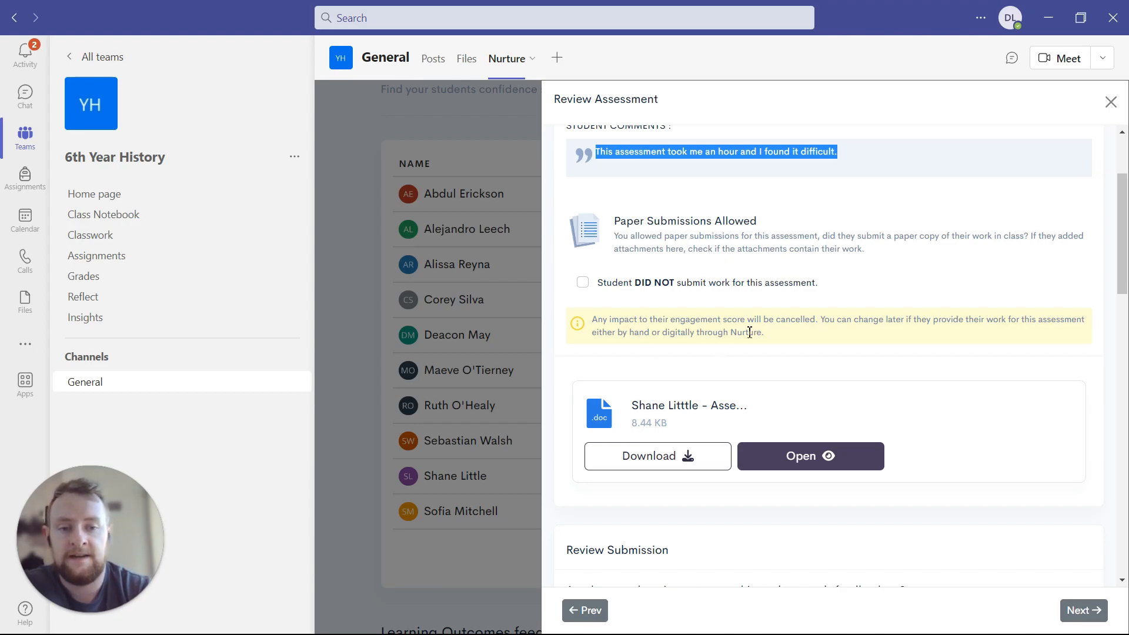
scroll(749, 333, "up", 2)
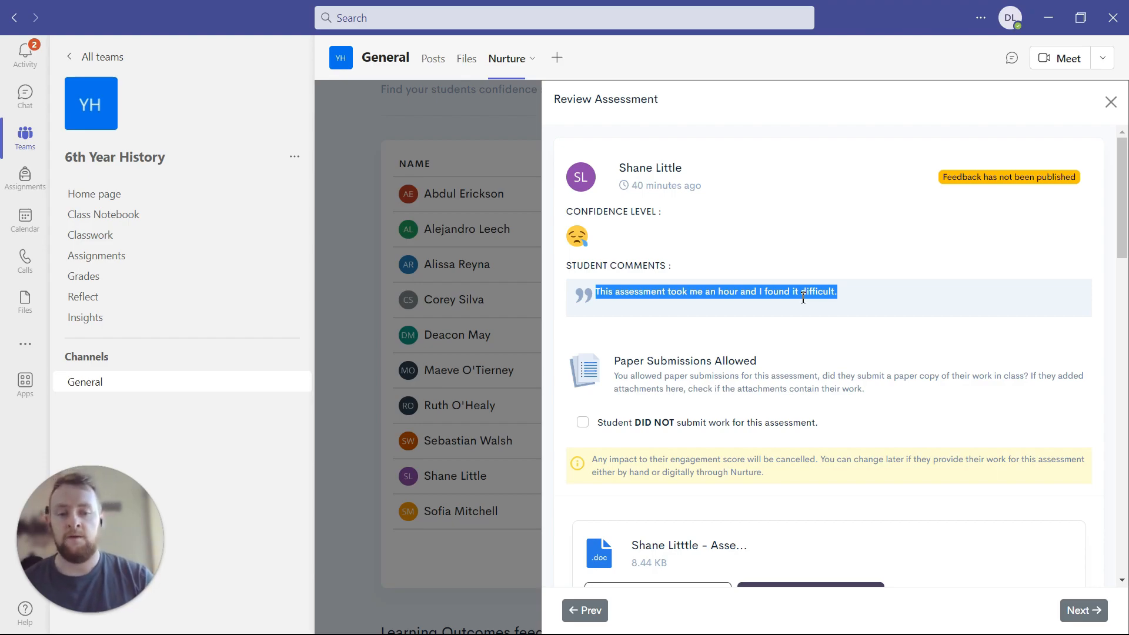
- Tick the option stating that the student did not submit work for this assessment, and clear it again
left_click(586, 425)
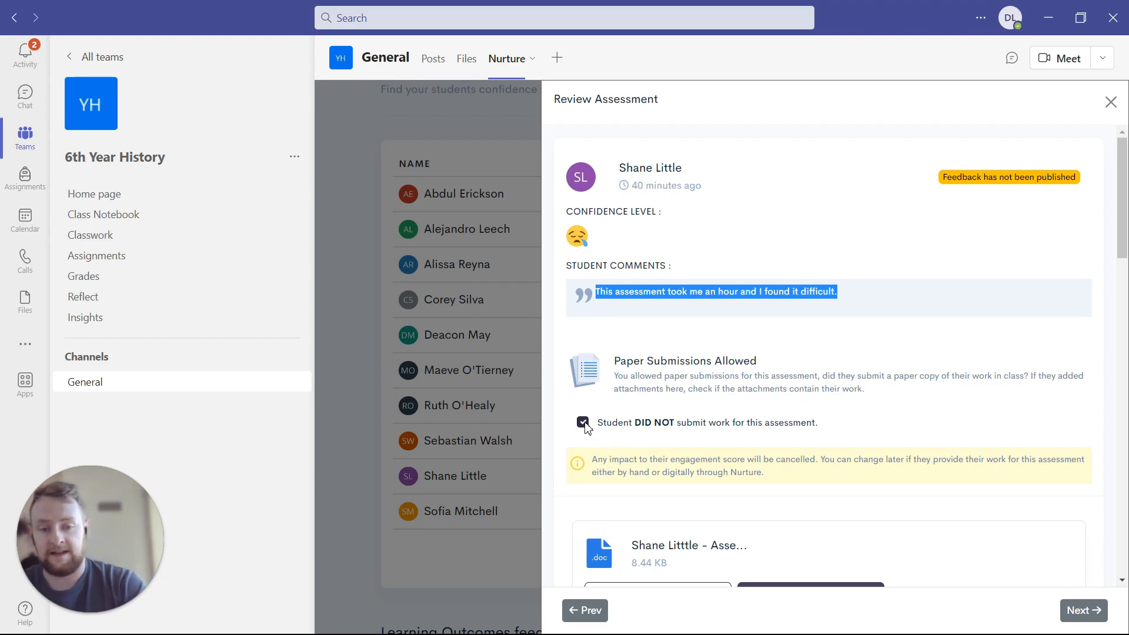
scroll(744, 429, "down", 2)
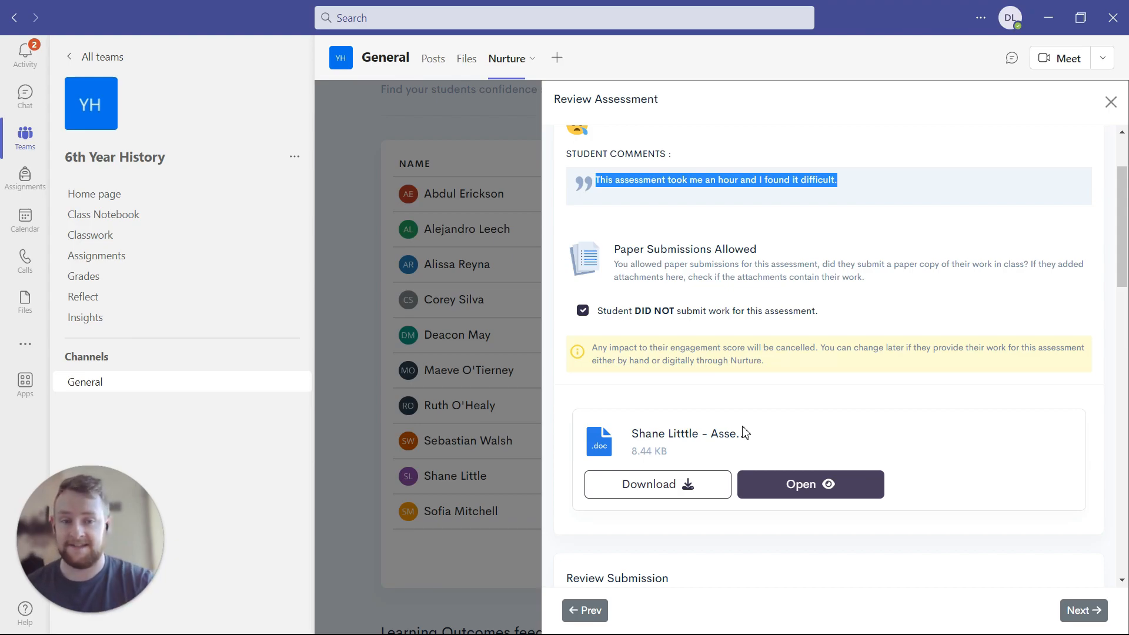
scroll(745, 433, "up", 2)
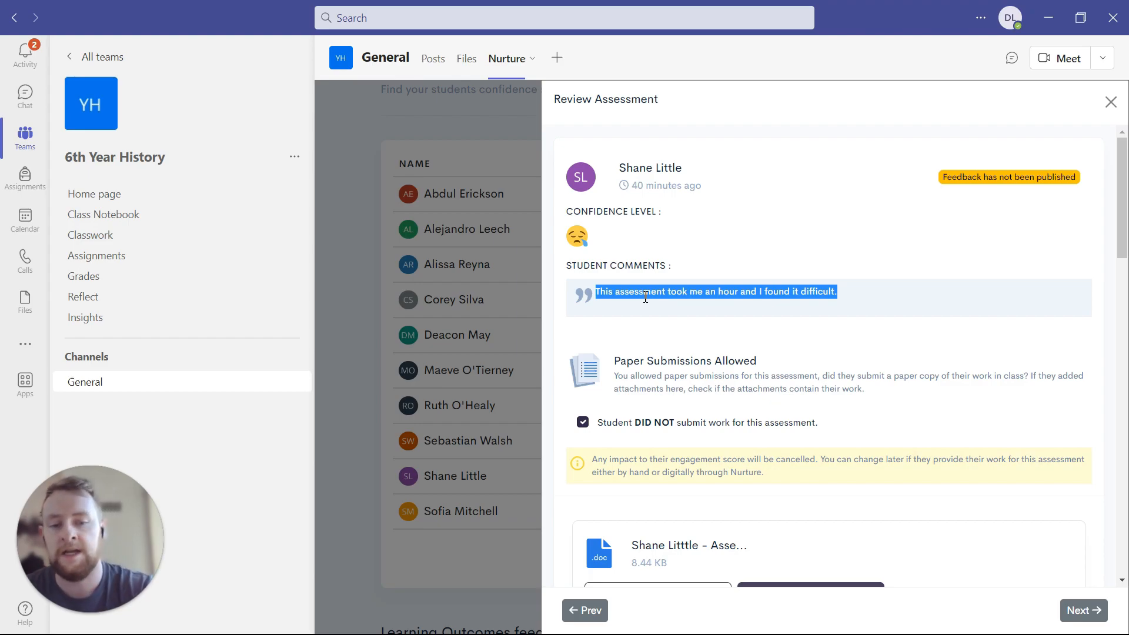
left_click(584, 425)
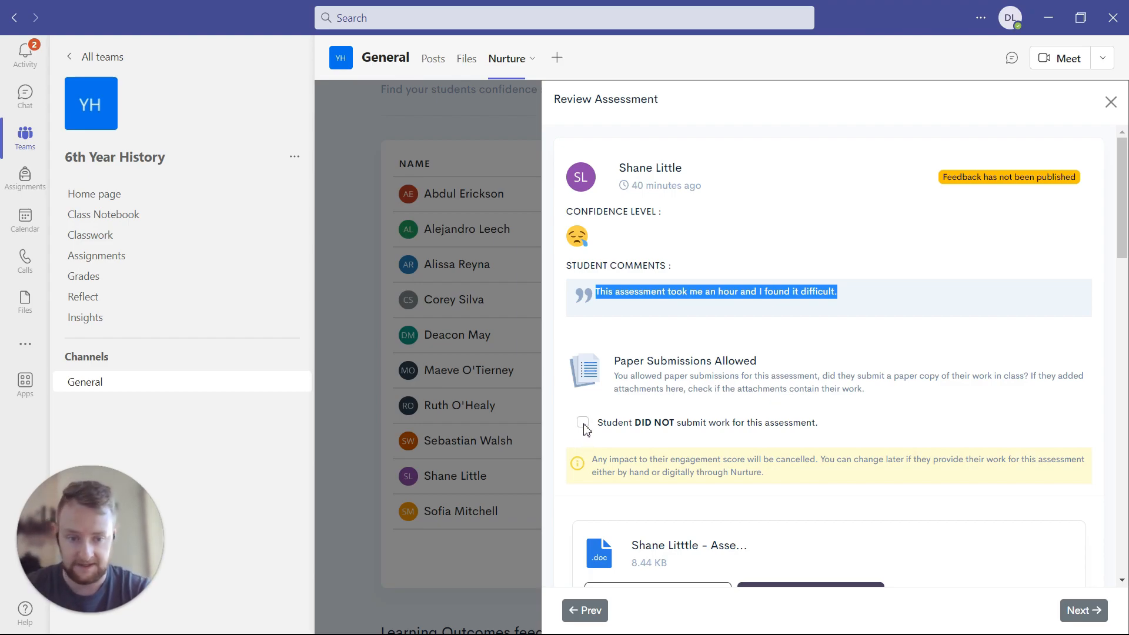
- Download the student's submitted document and open it in the attachment preview, enlarged to 160%
scroll(585, 429, "down", 2)
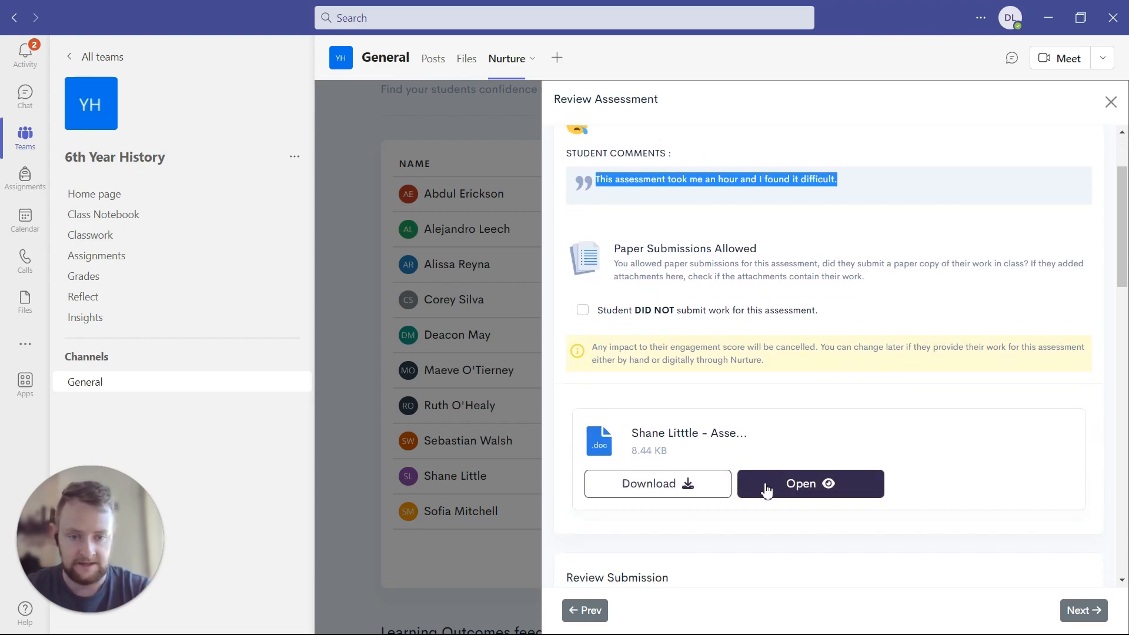
left_click(710, 487)
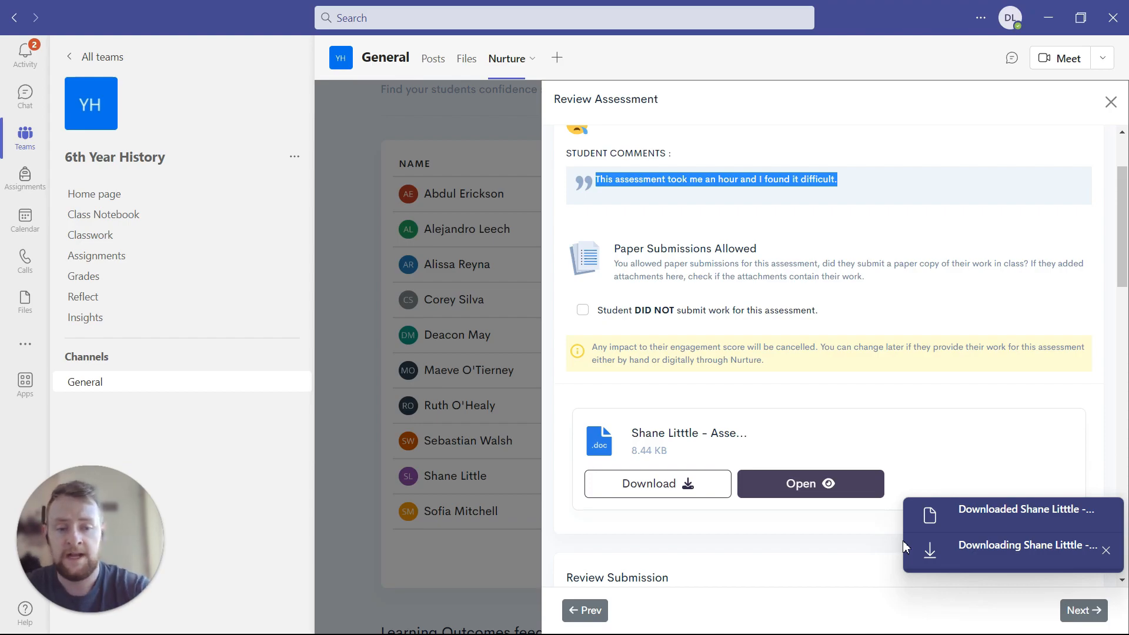
left_click(817, 484)
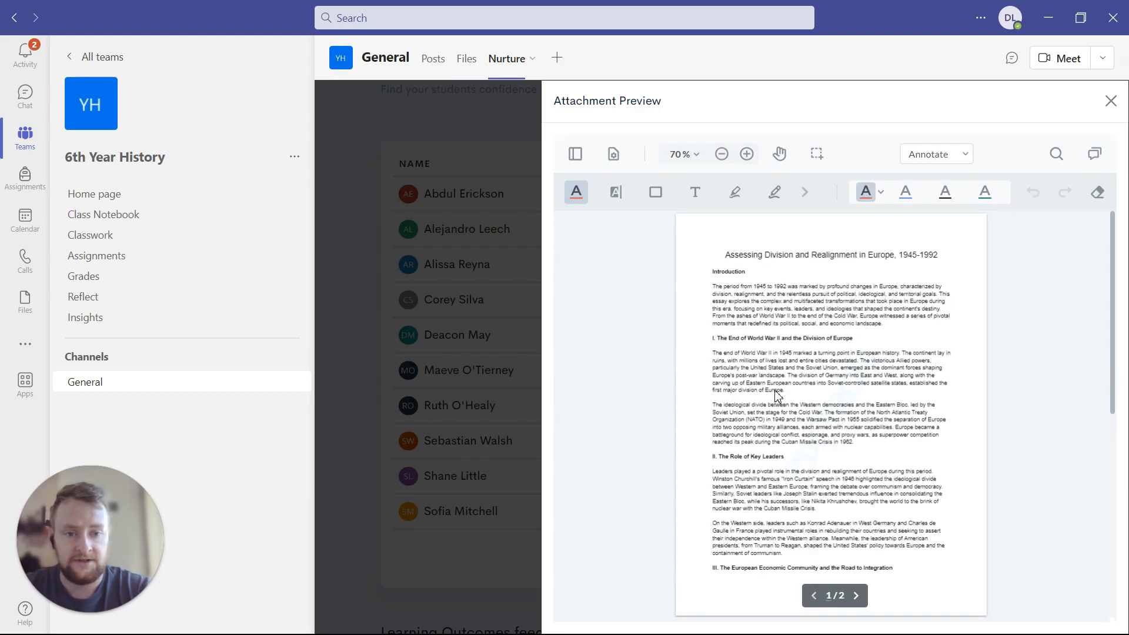
scroll(778, 396, "down", 10)
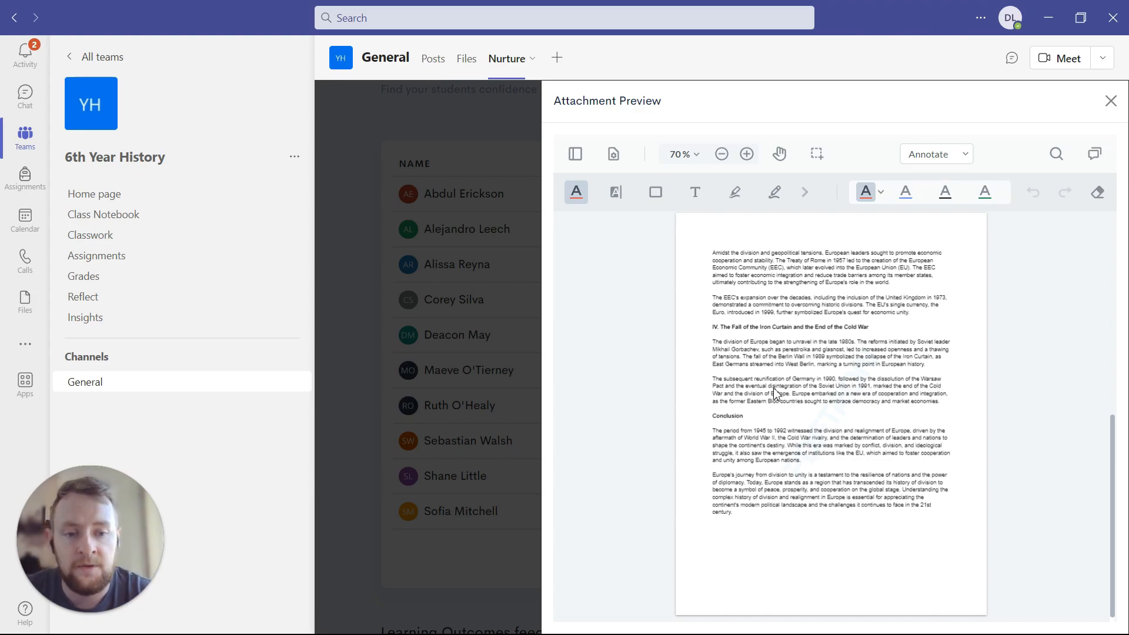
scroll(820, 357, "up", 4)
scroll(820, 357, "up", 3)
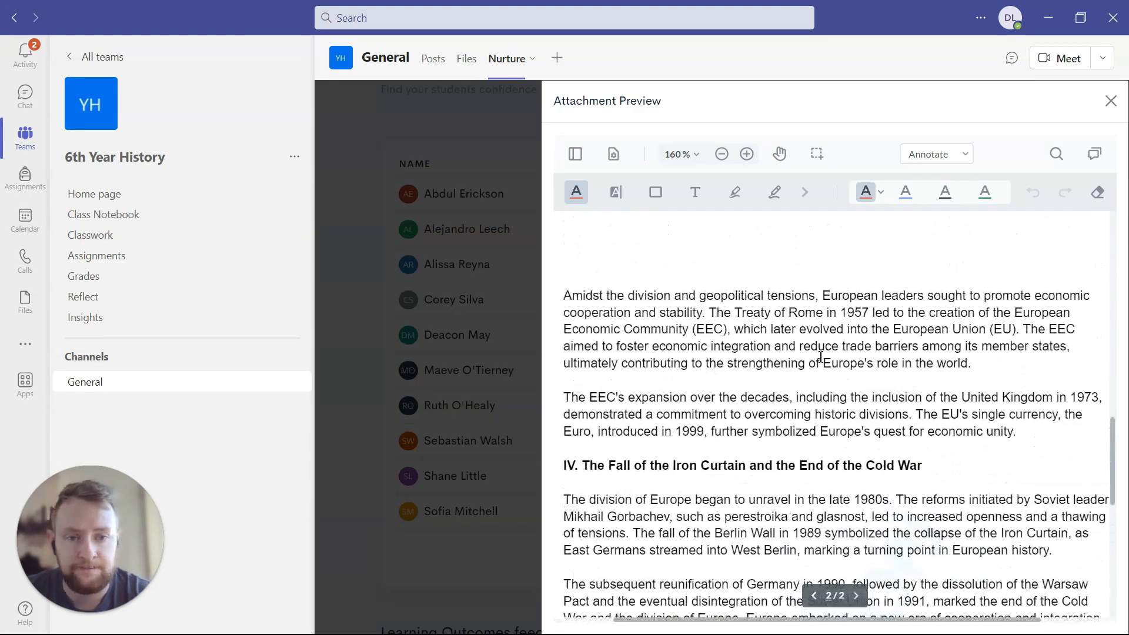
scroll(820, 357, "up", 4)
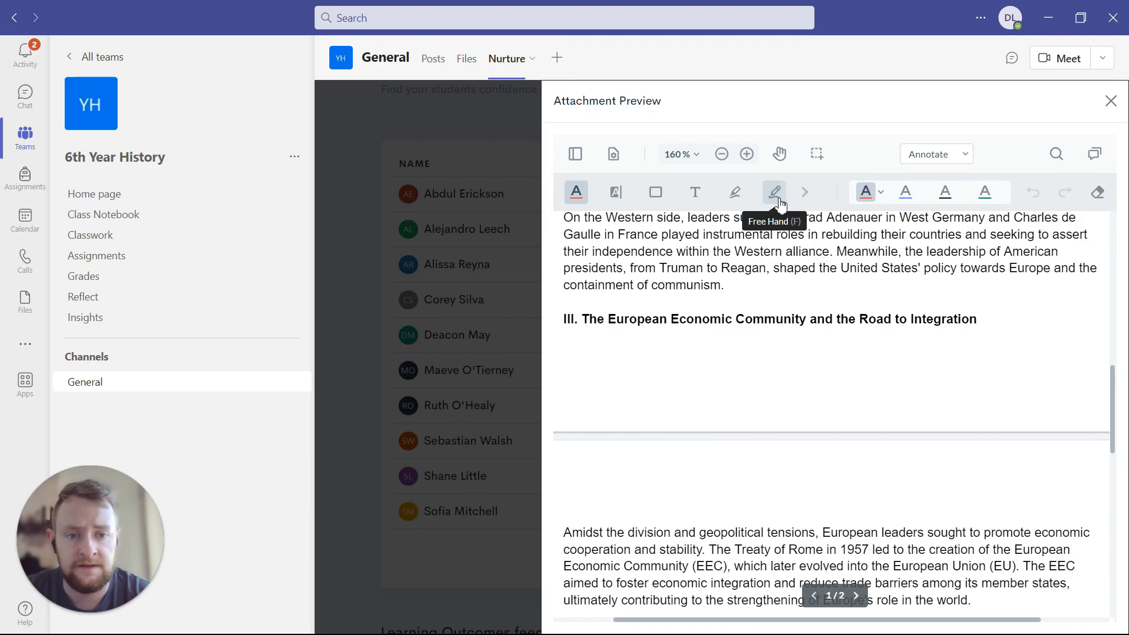
- Highlight "within the Western alliance" in yellow above section III, and check the comments list before closing the preview
left_click(616, 192)
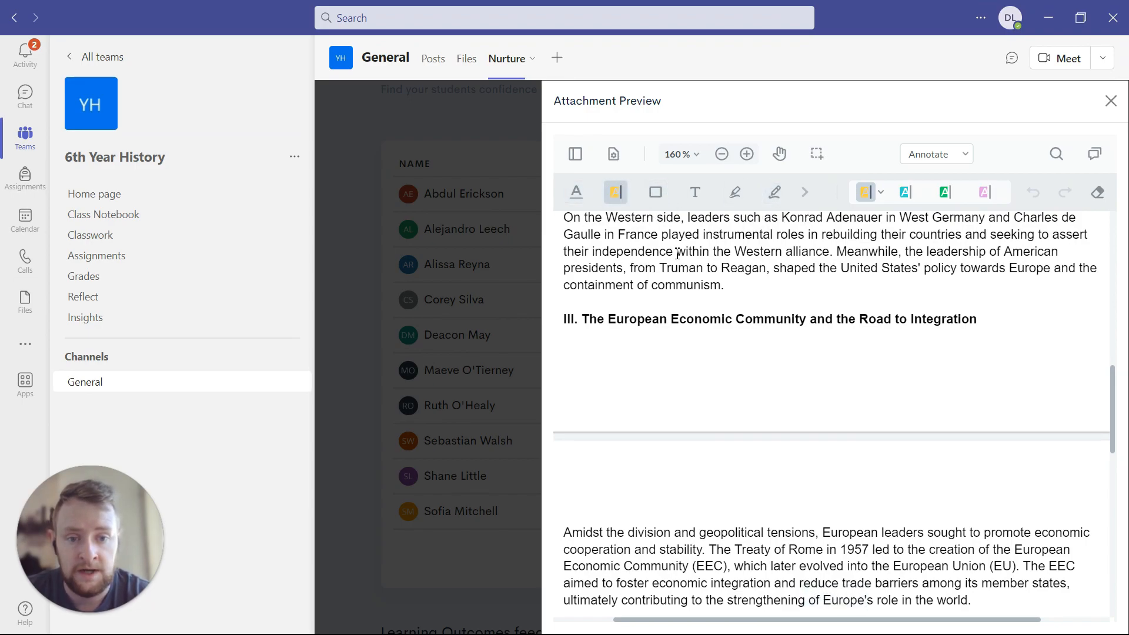
left_click_drag(676, 252, 832, 245)
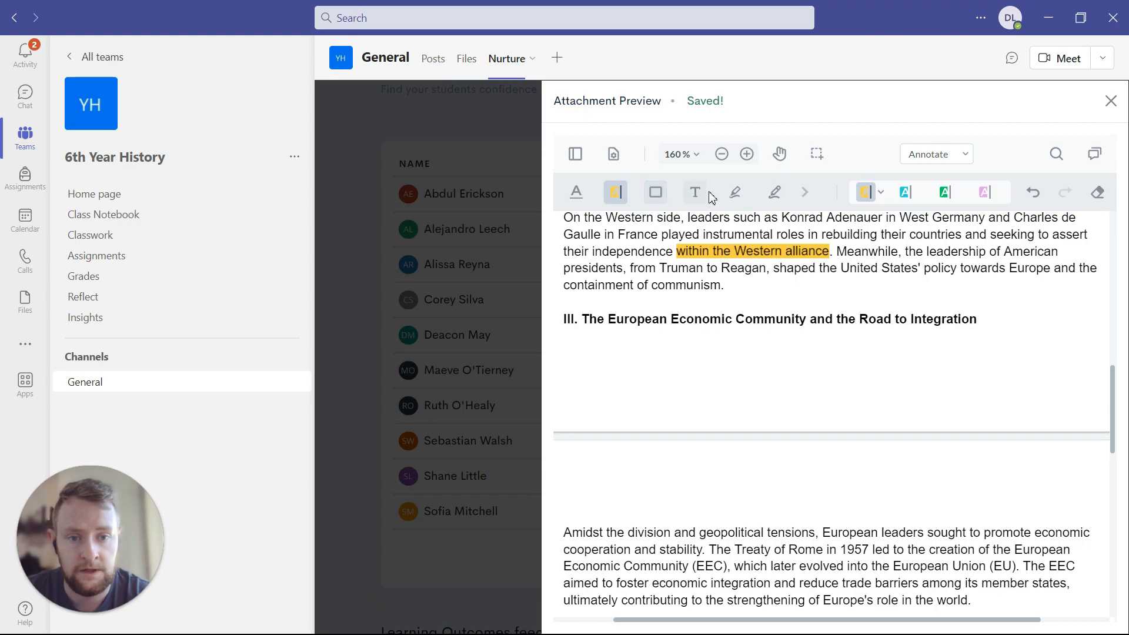
left_click(1095, 162)
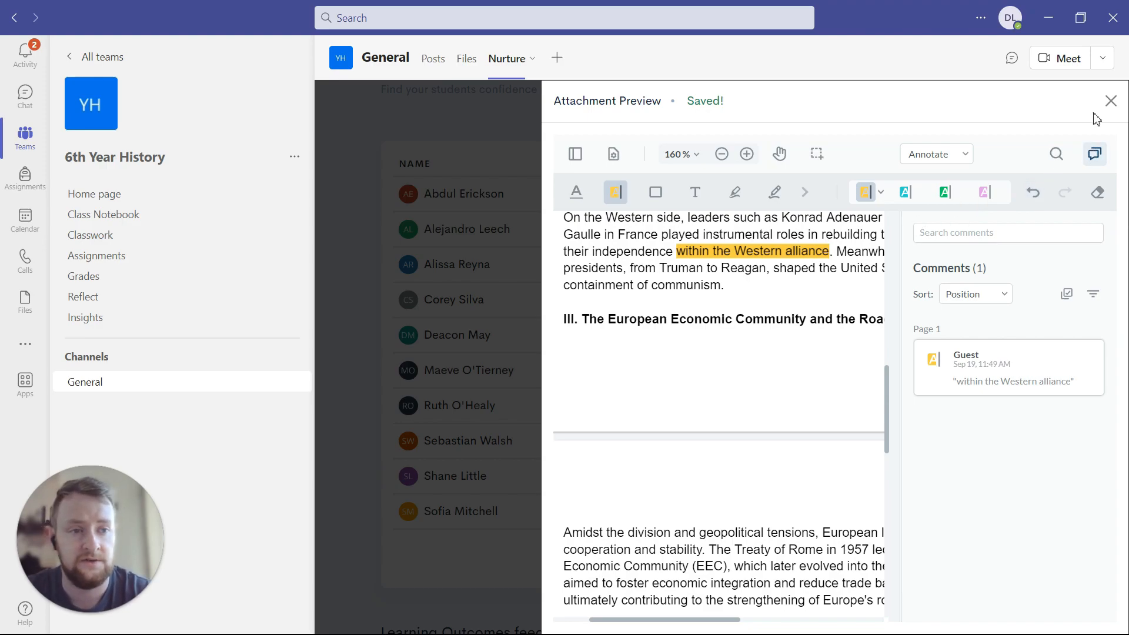
left_click(1111, 100)
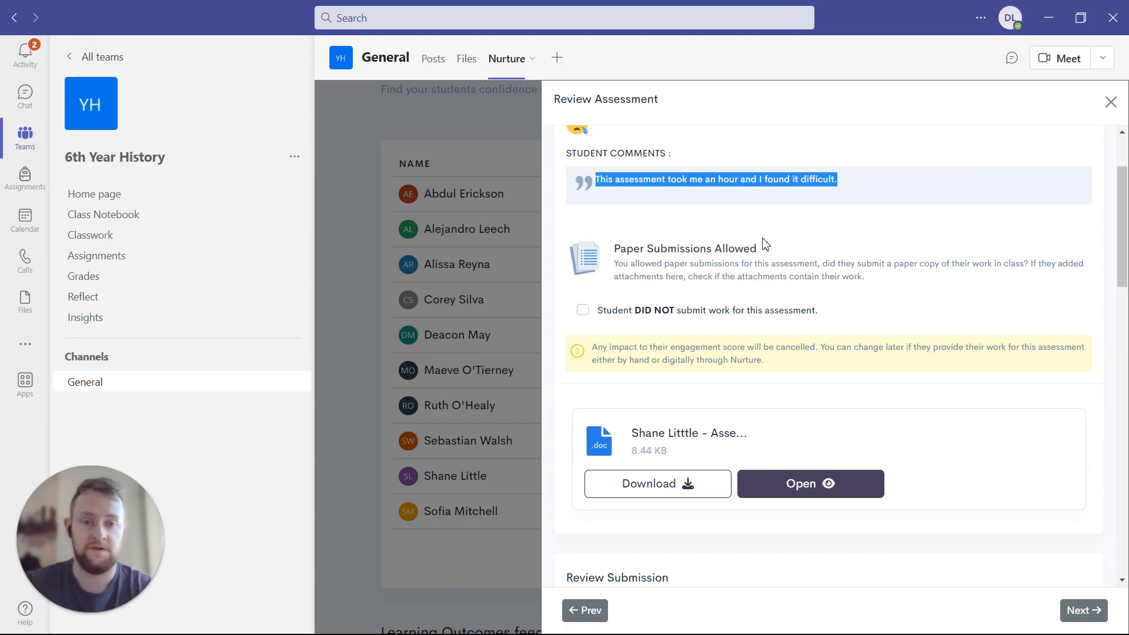
- Flag the learning outcomes on Eastern European reform movements and the Soviet collapse, and on Germany's division and Sovietisation, as needing feedback
scroll(766, 244, "up", 1)
scroll(765, 237, "up", 1)
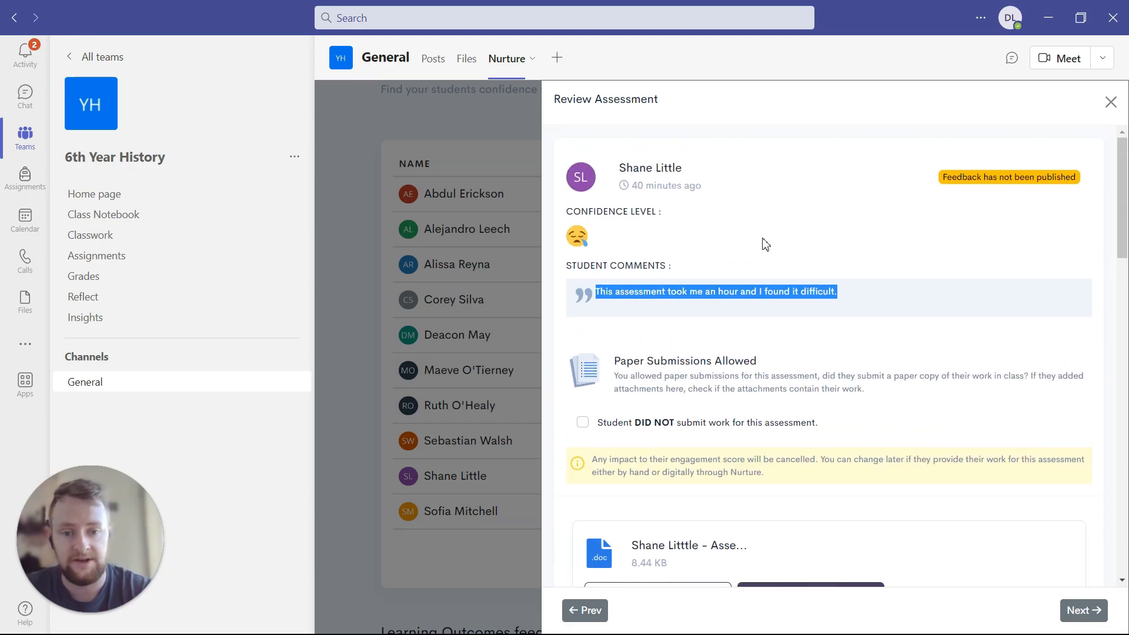
scroll(765, 238, "down", 5)
scroll(765, 239, "down", 1)
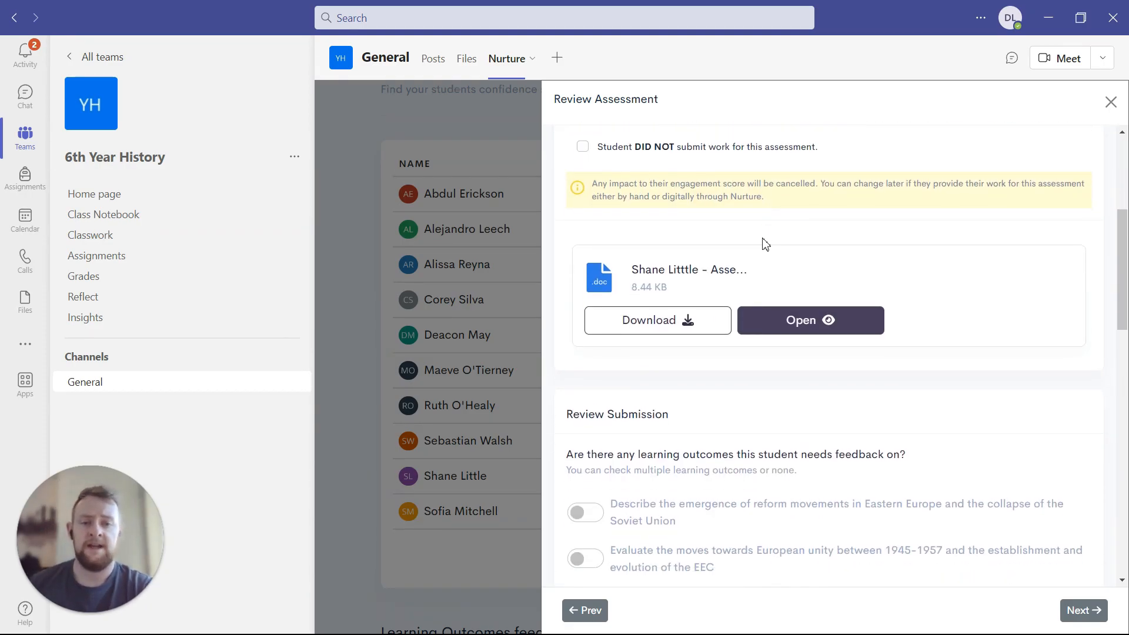
scroll(711, 294, "down", 1)
scroll(711, 294, "down", 1)
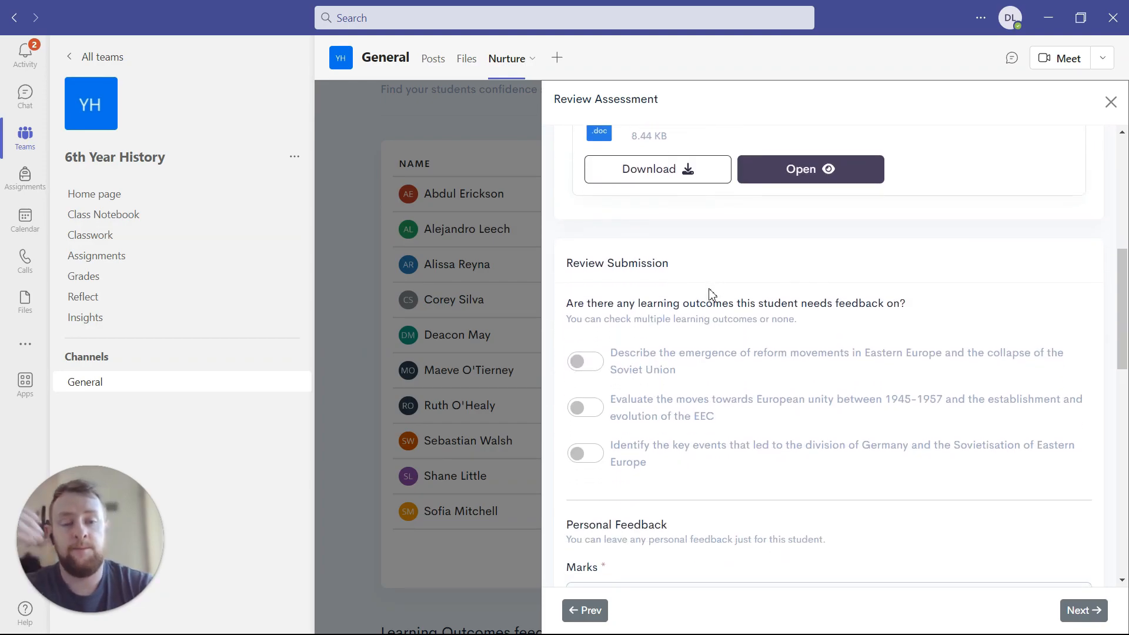
scroll(712, 294, "down", 1)
scroll(712, 294, "down", 1)
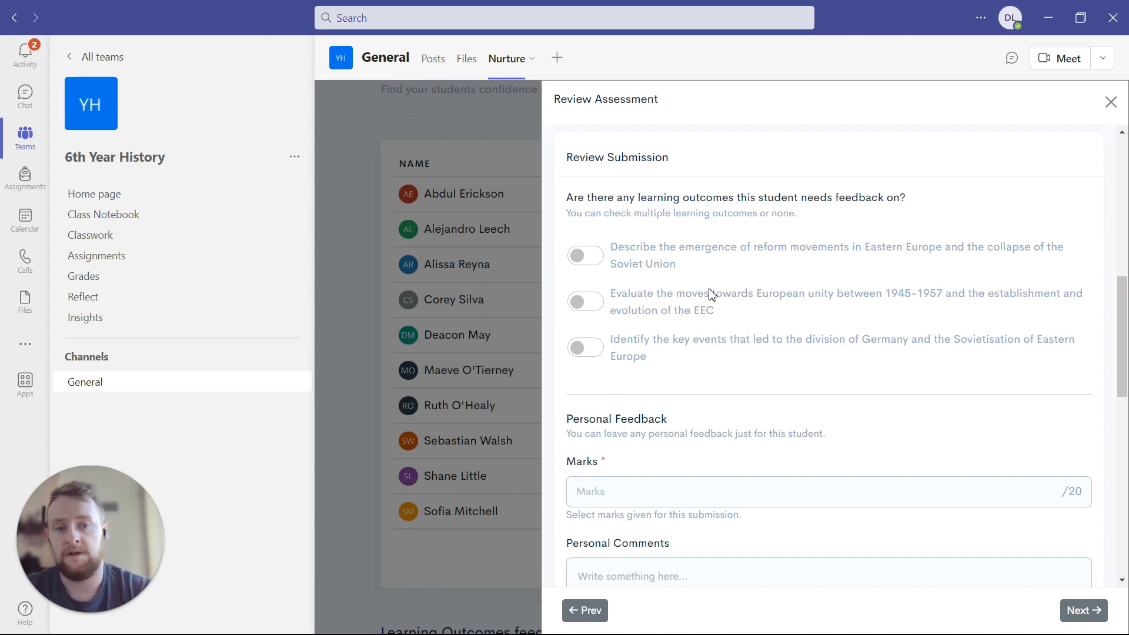
scroll(712, 294, "up", 4)
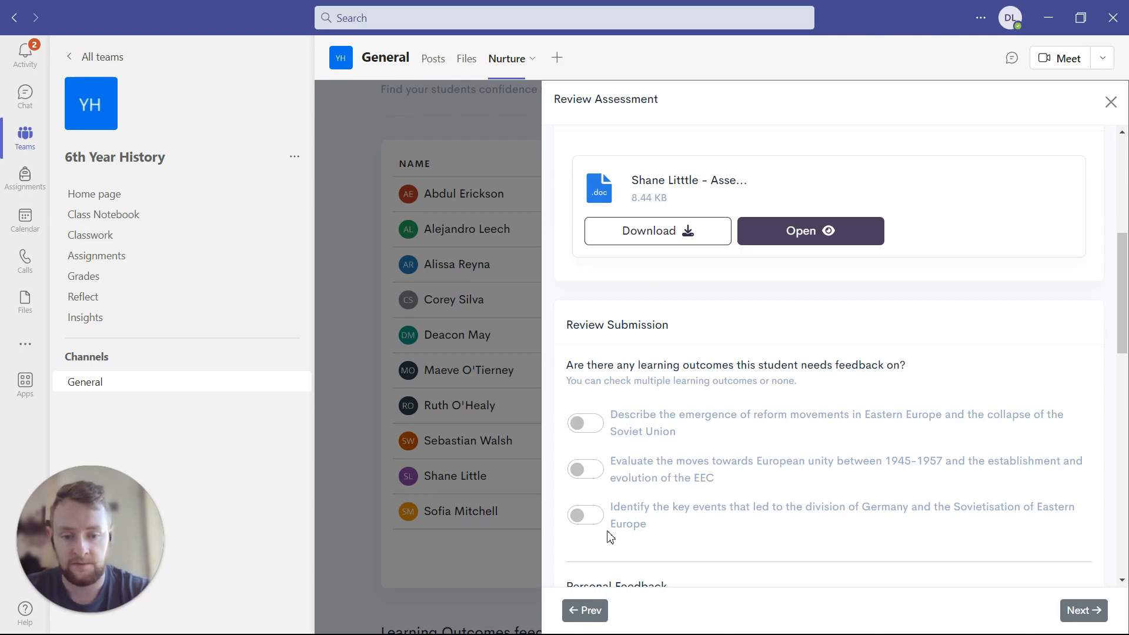
left_click(591, 425)
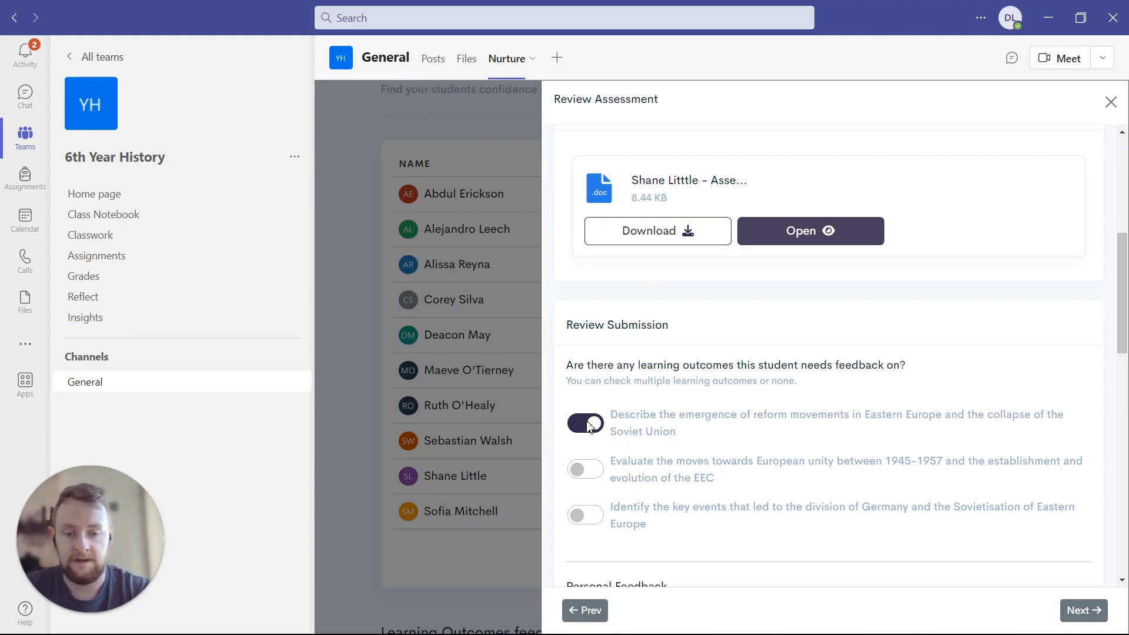
left_click(579, 520)
left_click_drag(718, 480, 609, 462)
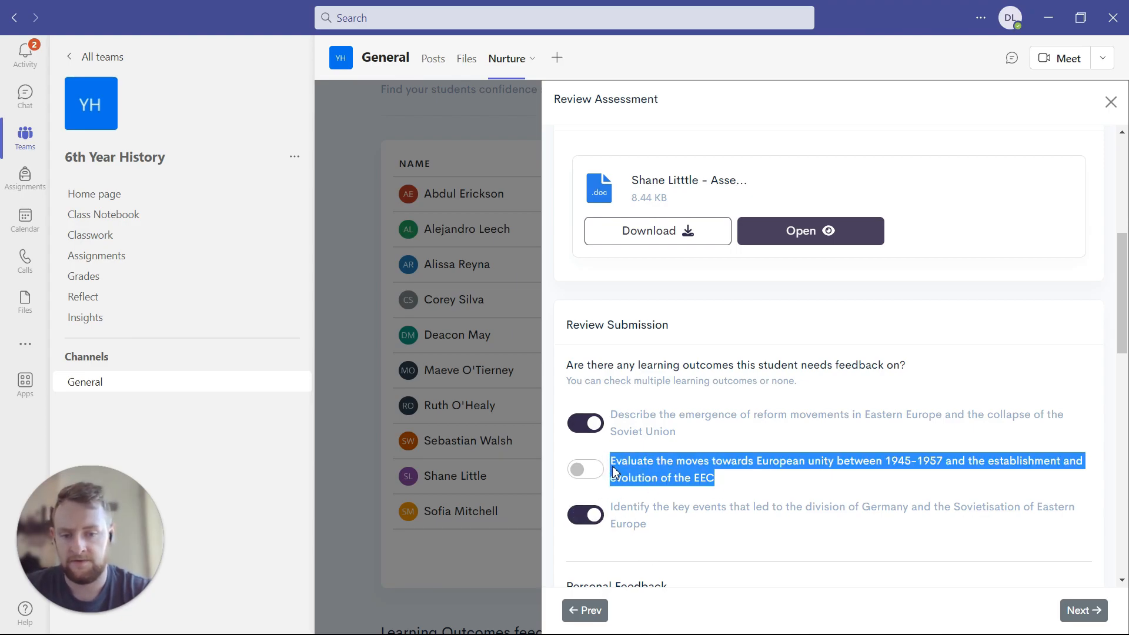
left_click(613, 468)
left_click(588, 433)
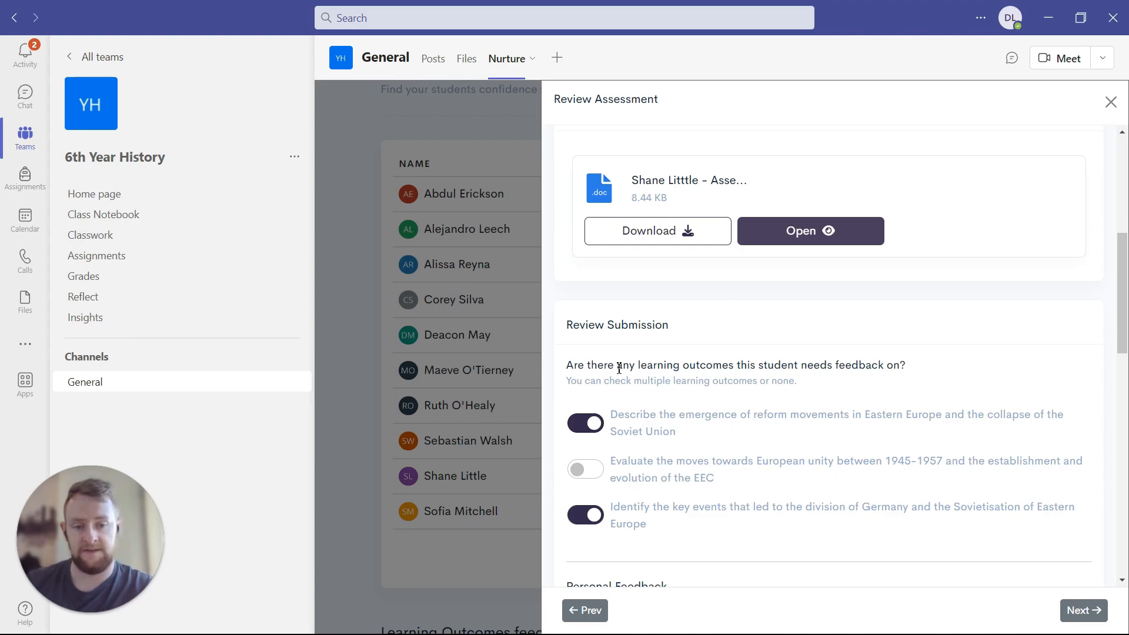
- Give the submission 12 marks out of 20 in the personal feedback
scroll(619, 369, "down", 5)
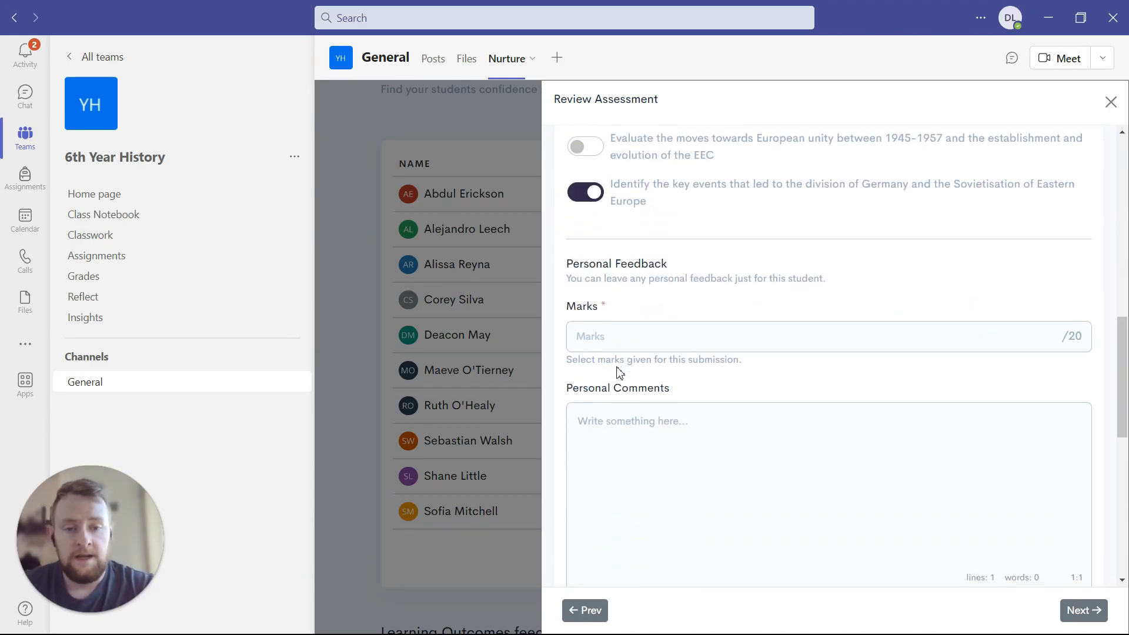
scroll(619, 371, "down", 1)
left_click(625, 324)
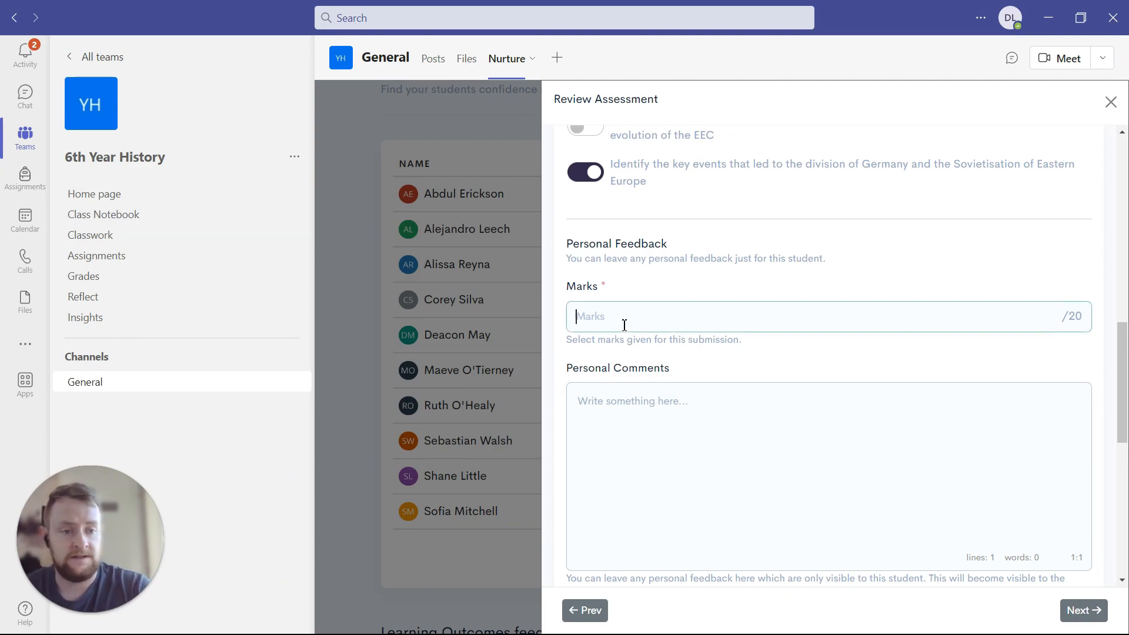
type("12")
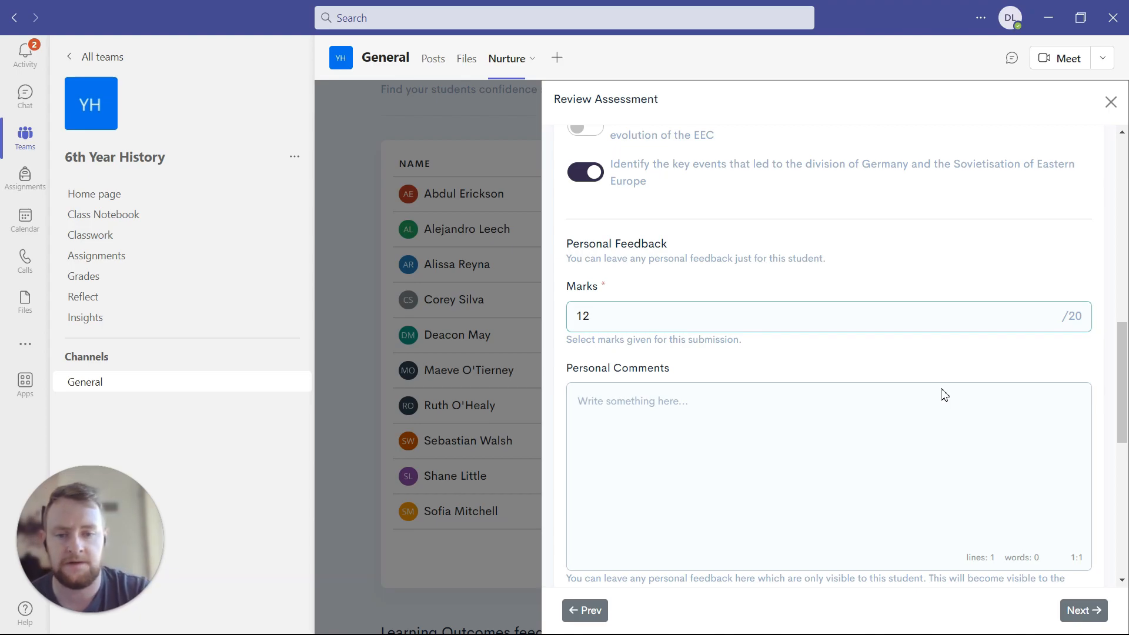
scroll(943, 394, "down", 4)
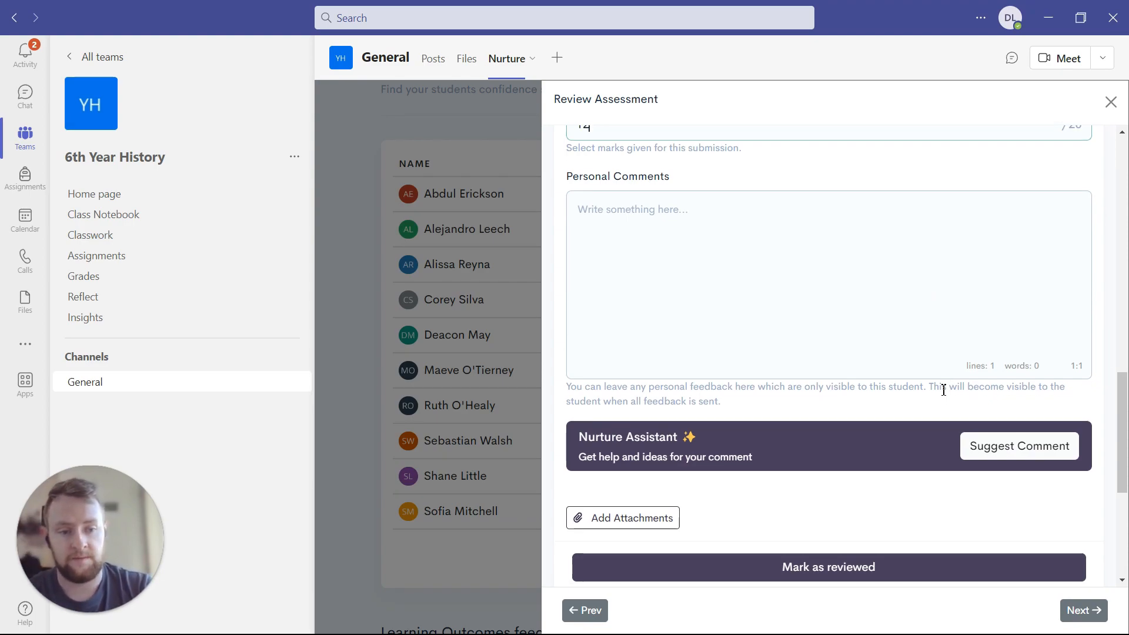
scroll(928, 436, "up", 1)
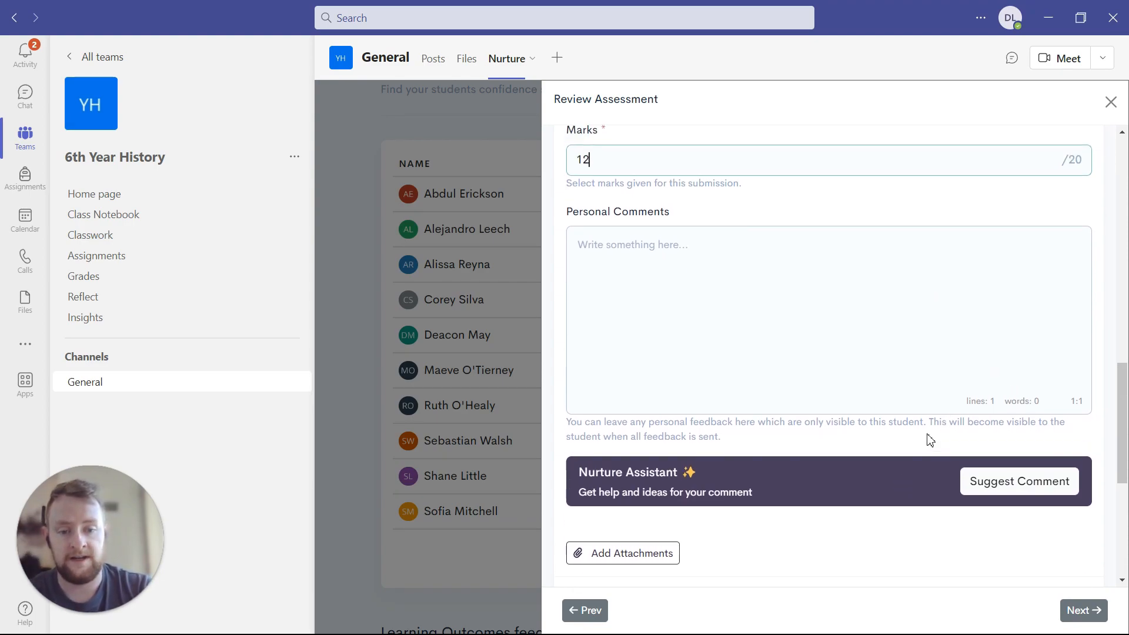
left_click(990, 480)
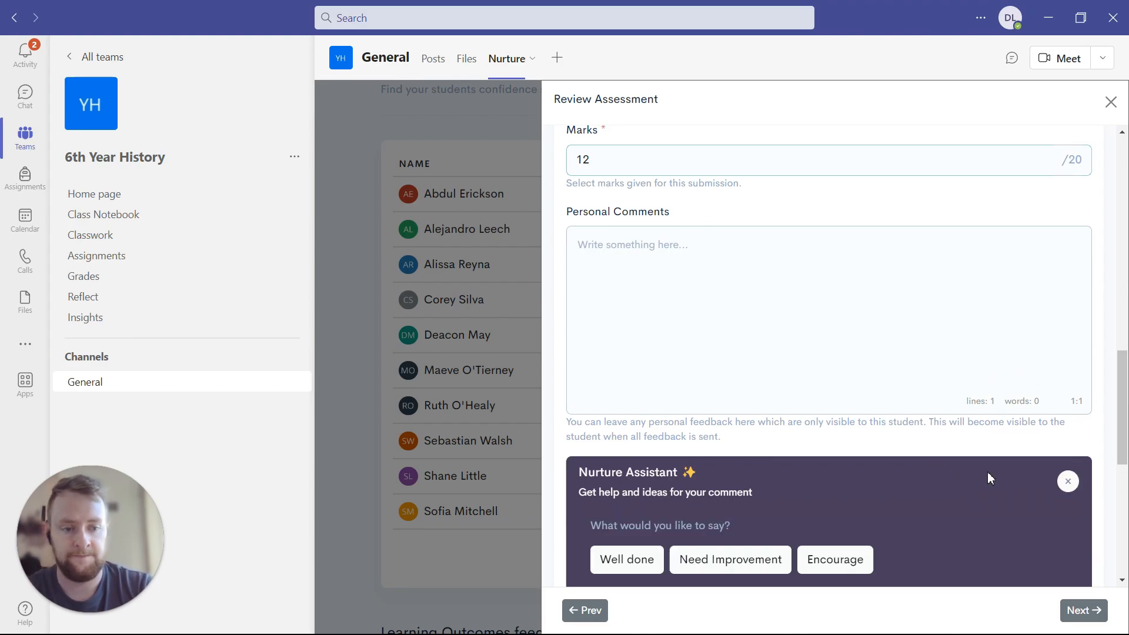
scroll(845, 475, "down", 3)
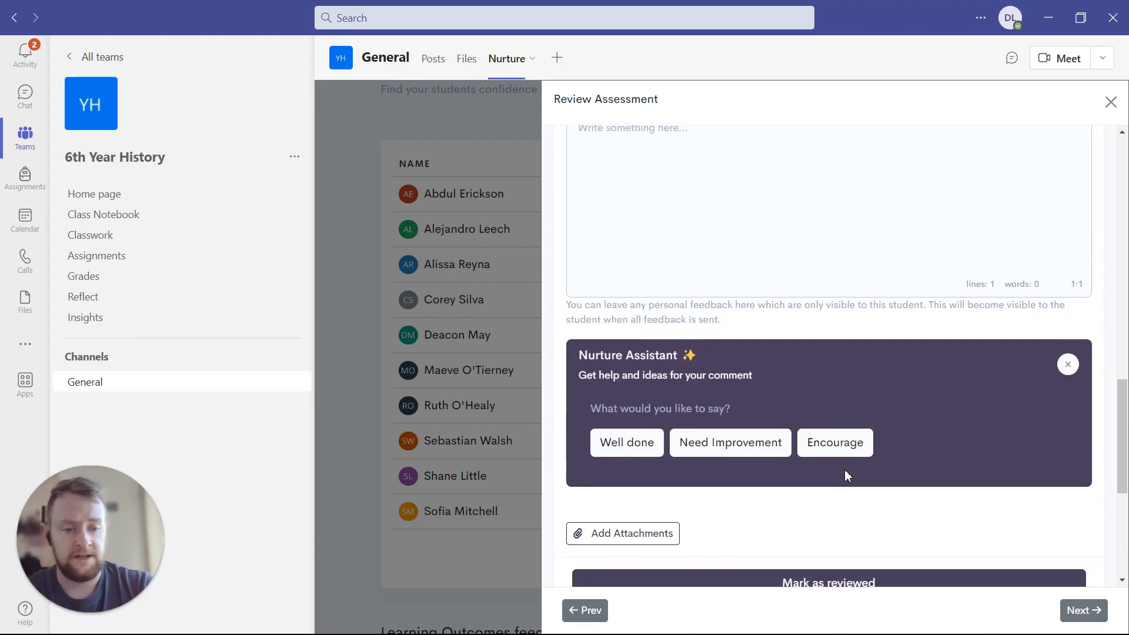
left_click(1068, 364)
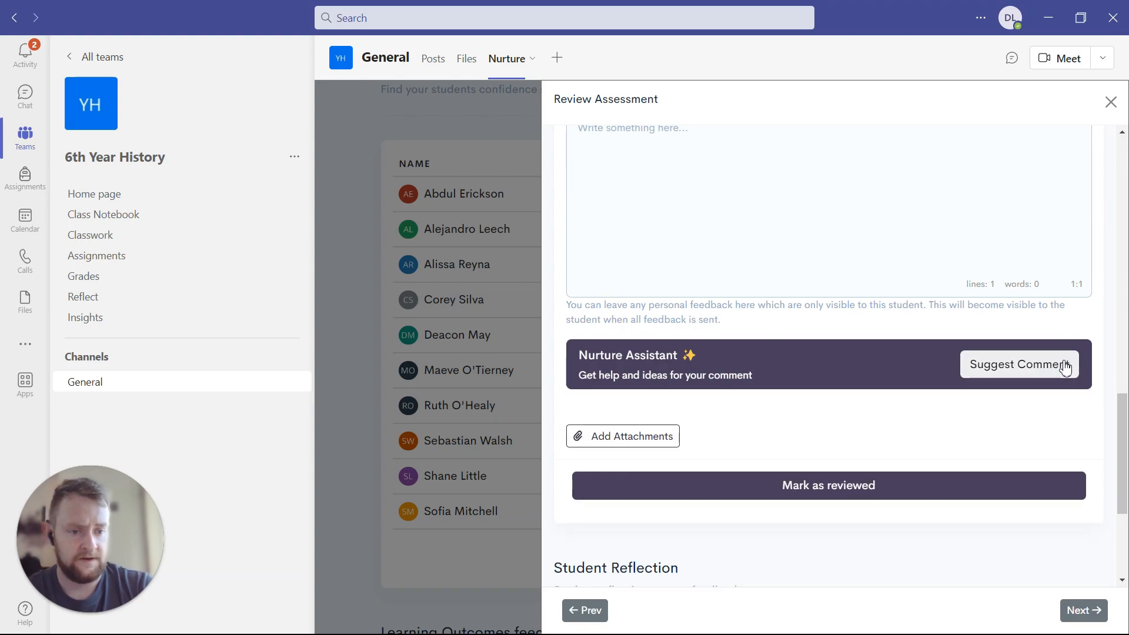
- Generate a Need Improvement comment with the Nurture Assistant and use the suggestion as the student's personal comment
left_click(1048, 366)
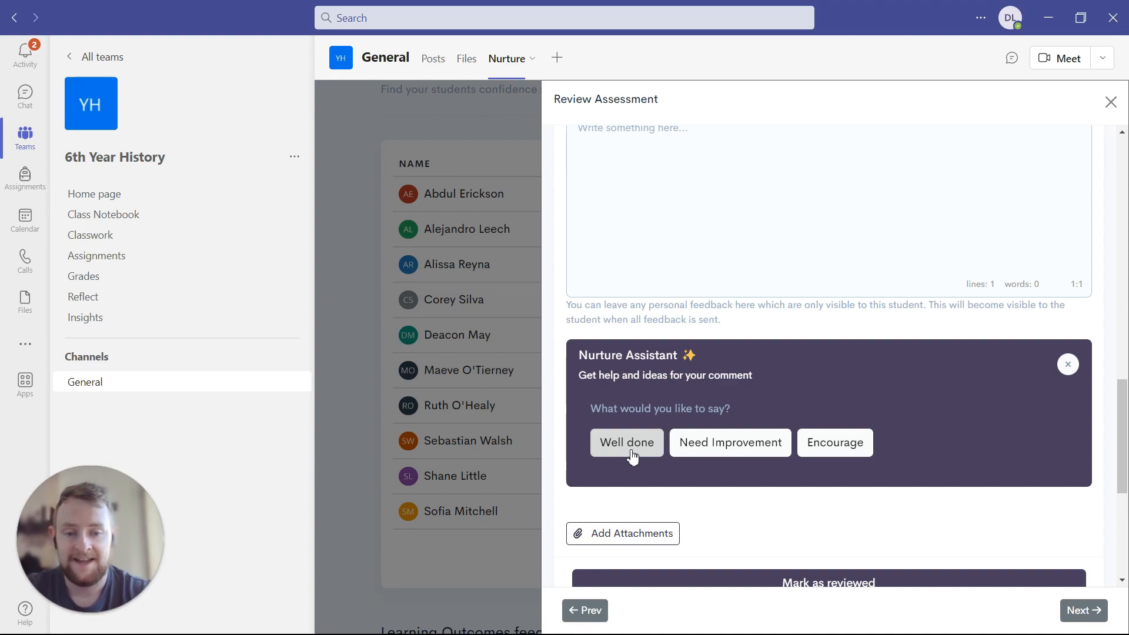
left_click(706, 452)
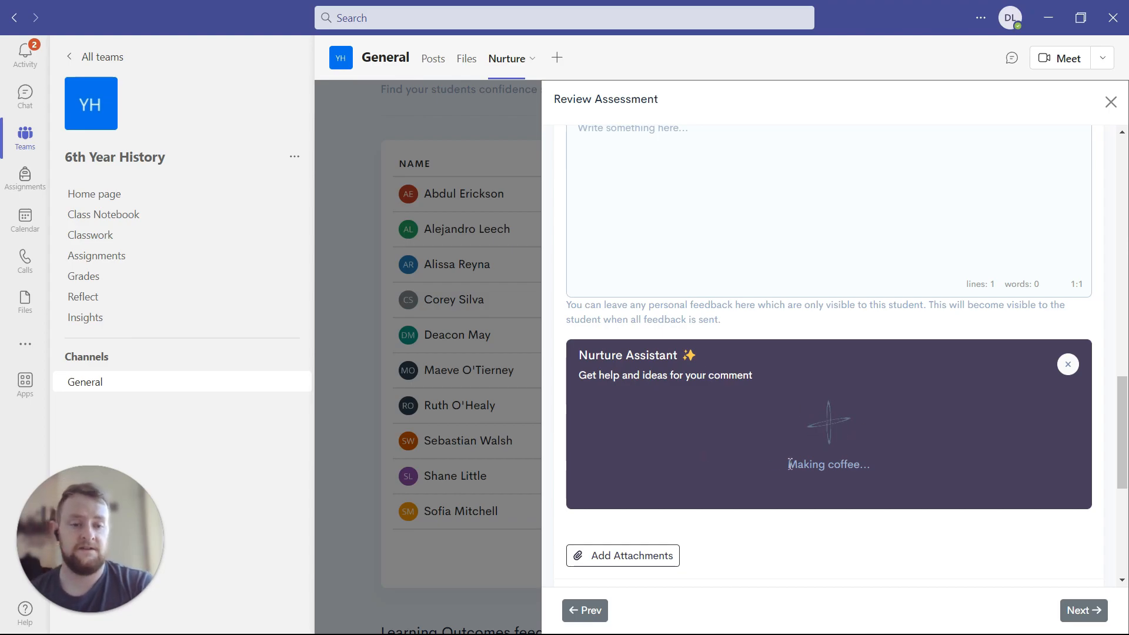
scroll(790, 464, "up", 7)
scroll(790, 464, "up", 3)
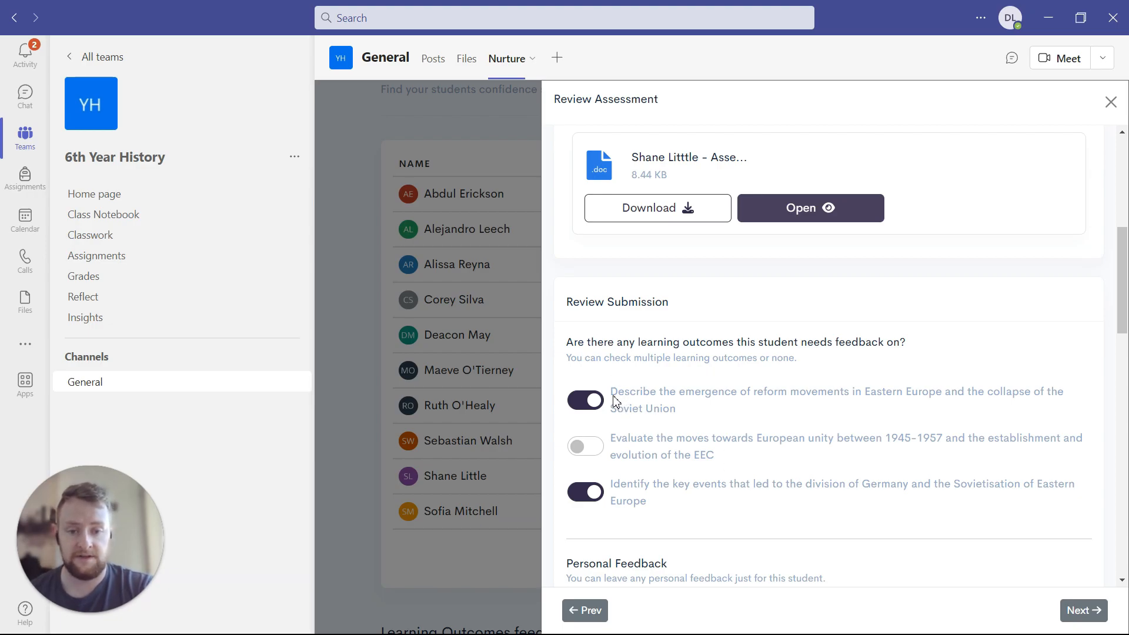
left_click_drag(615, 402, 705, 412)
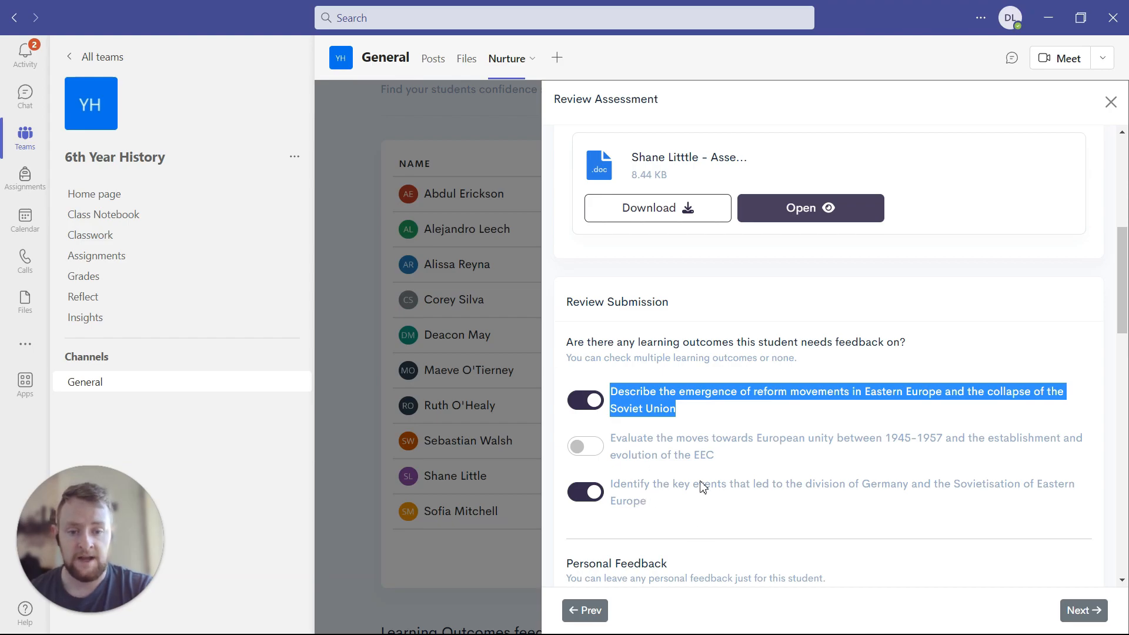
left_click(785, 303)
scroll(788, 308, "down", 10)
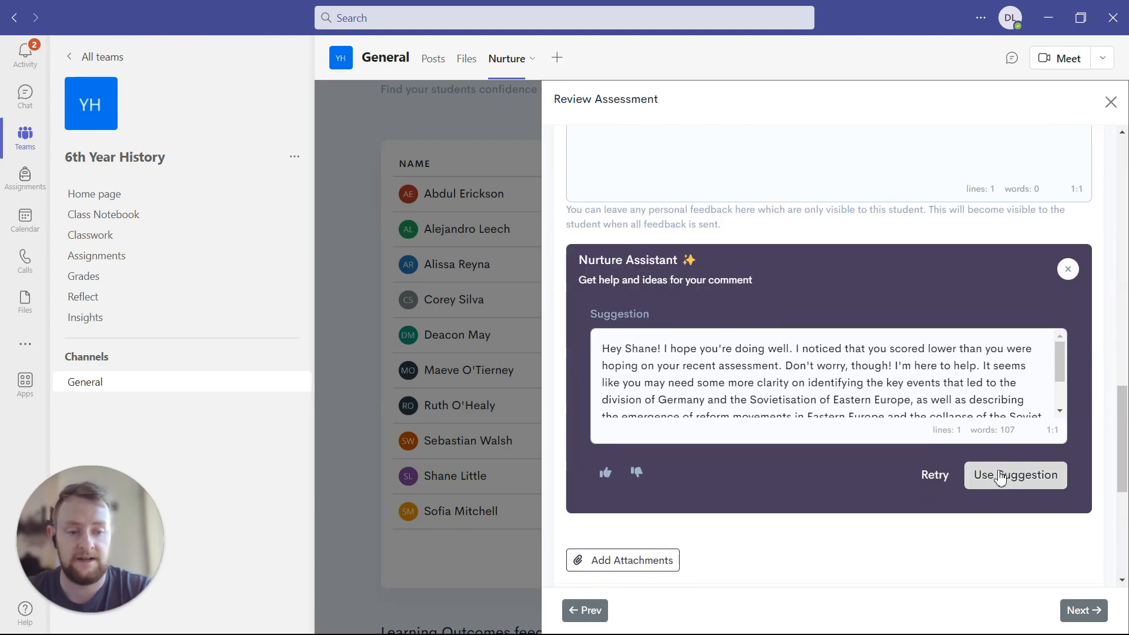
left_click(999, 478)
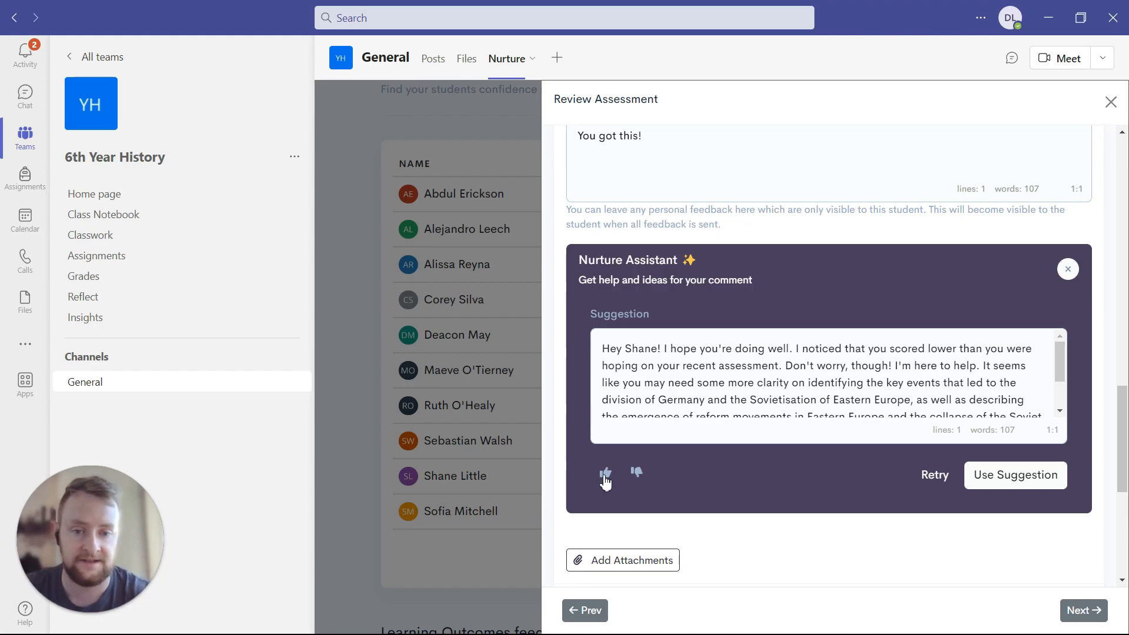
- Read the personal comment and compare it with the flagged learning outcomes and the awarded marks
scroll(750, 517, "up", 4)
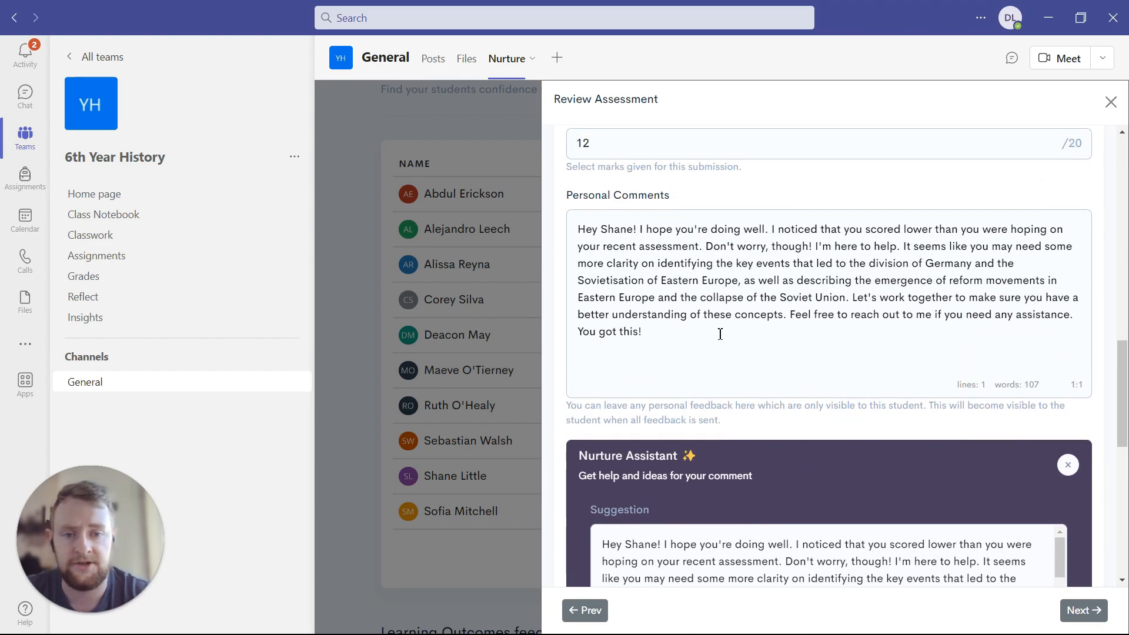
left_click(642, 231)
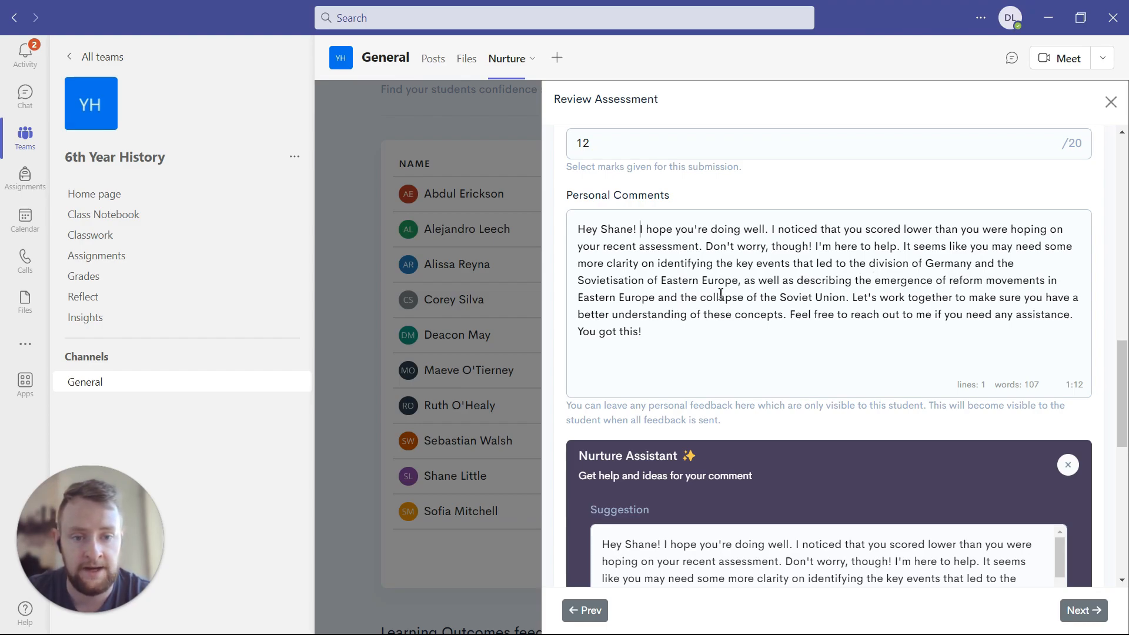
scroll(847, 303, "up", 6)
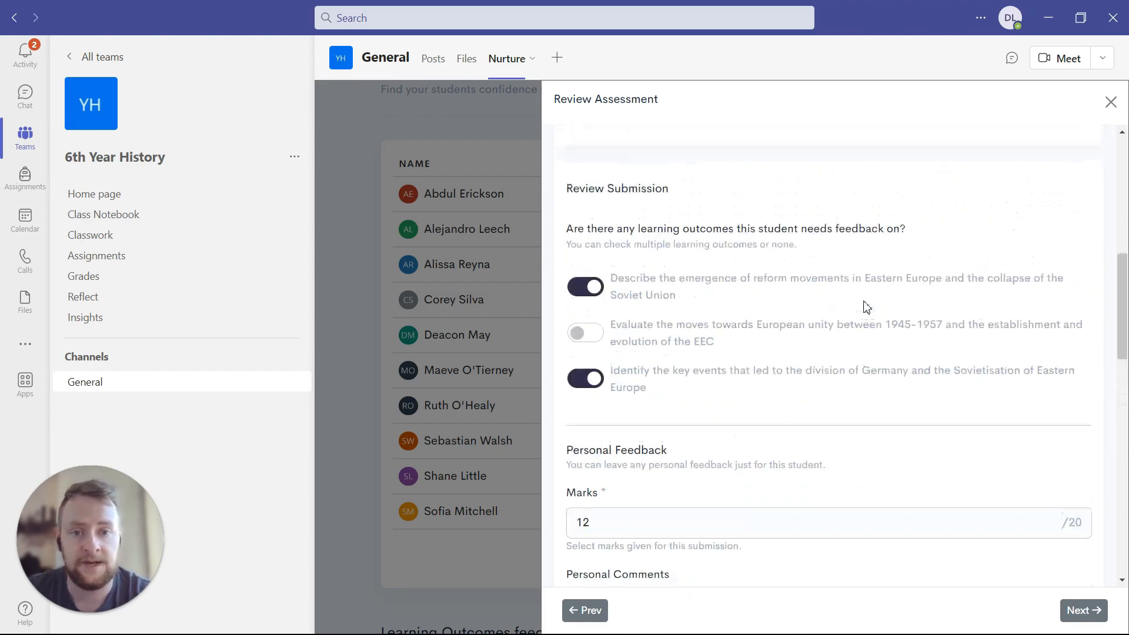
scroll(864, 305, "up", 1)
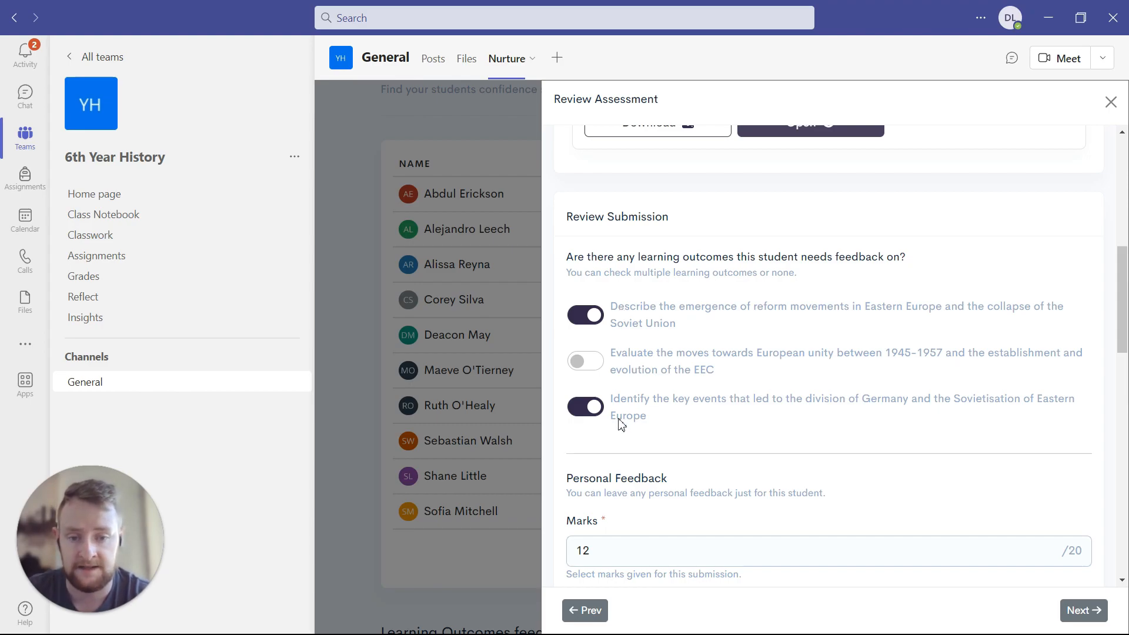
scroll(622, 423, "down", 3)
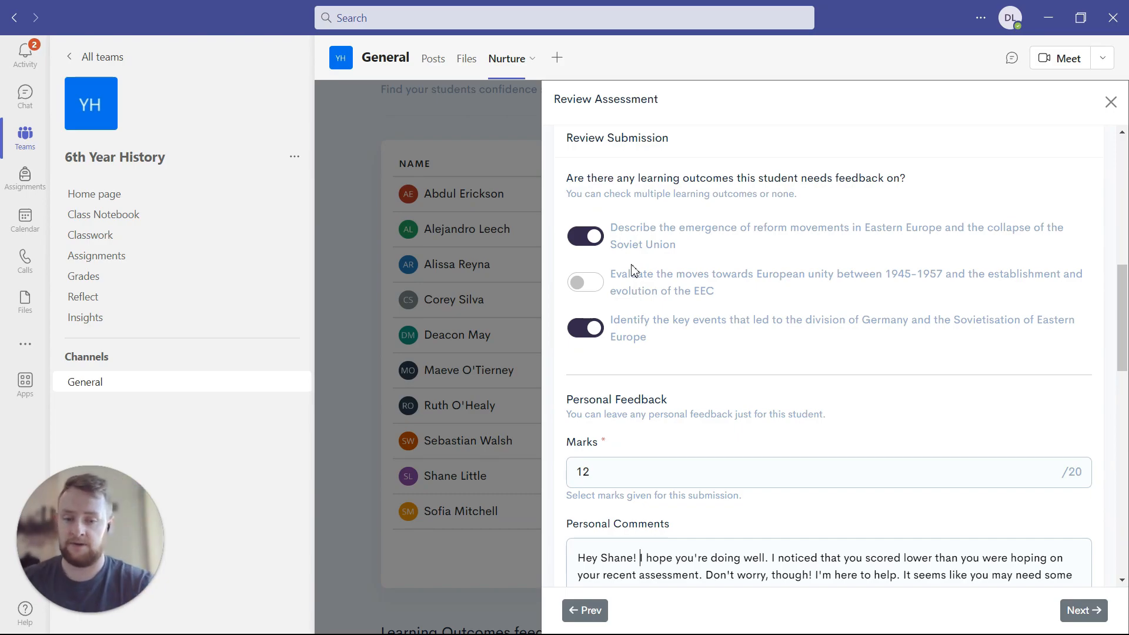
scroll(633, 269, "down", 5)
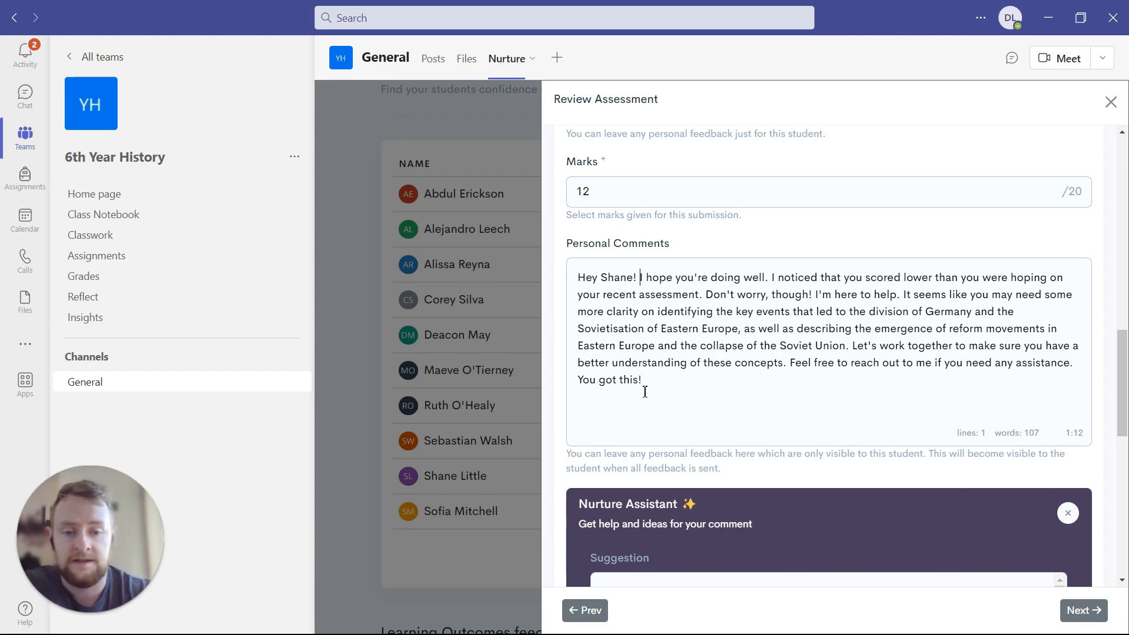
- Examine the personal comment's greeting, its closing "You got this!" and its passage on the learning outcomes, alongside the assistant's suggestion
scroll(645, 391, "up", 1)
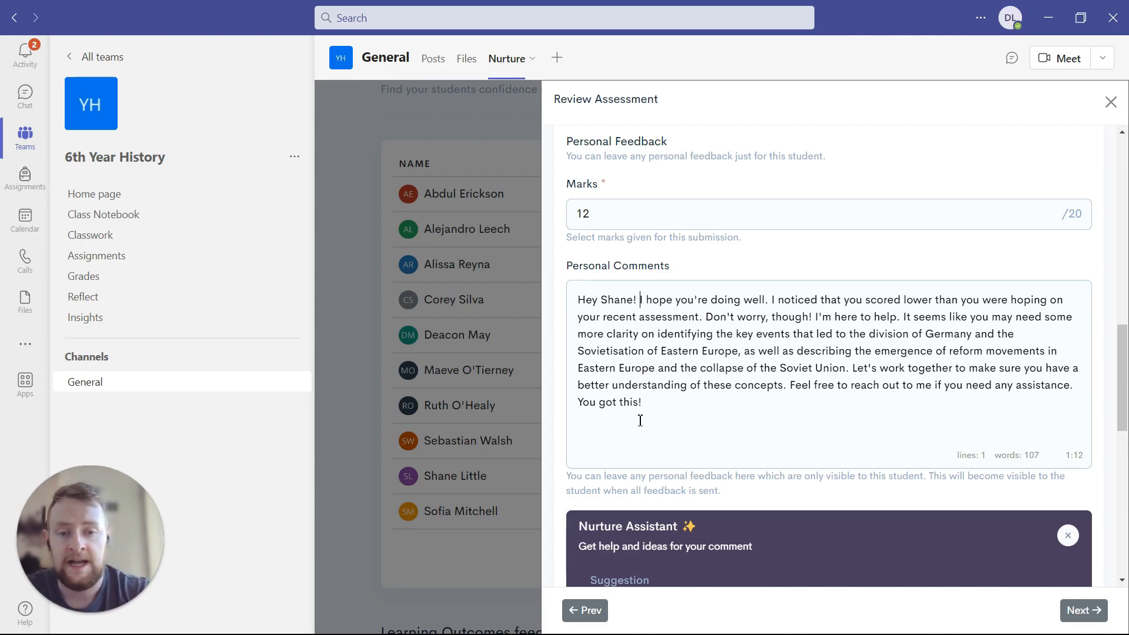
left_click_drag(644, 403, 566, 408)
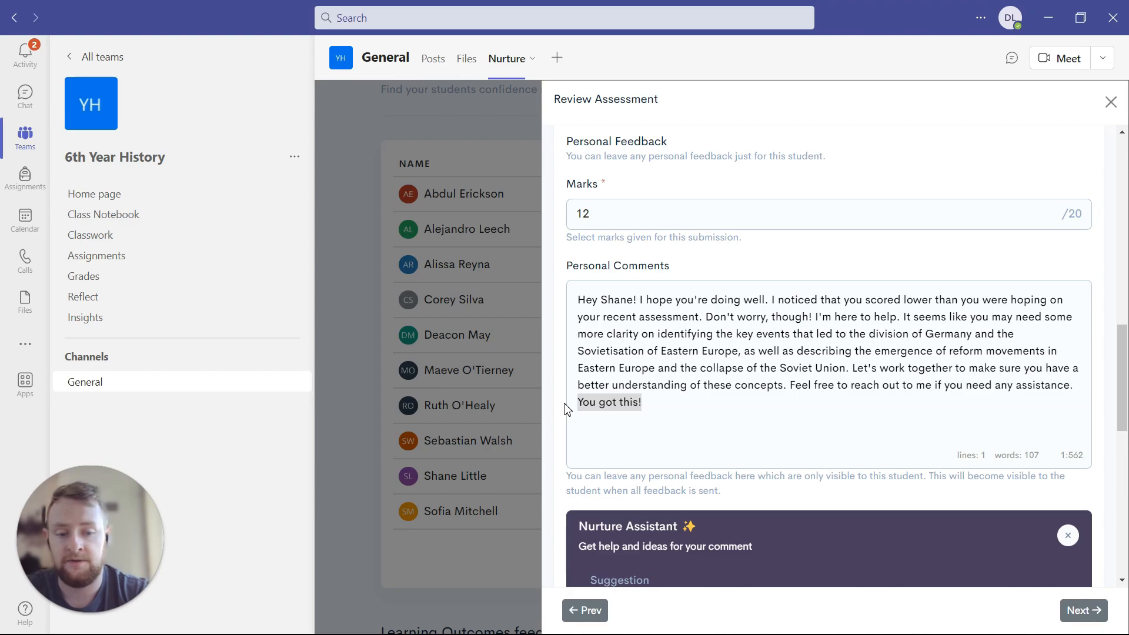
left_click(639, 301)
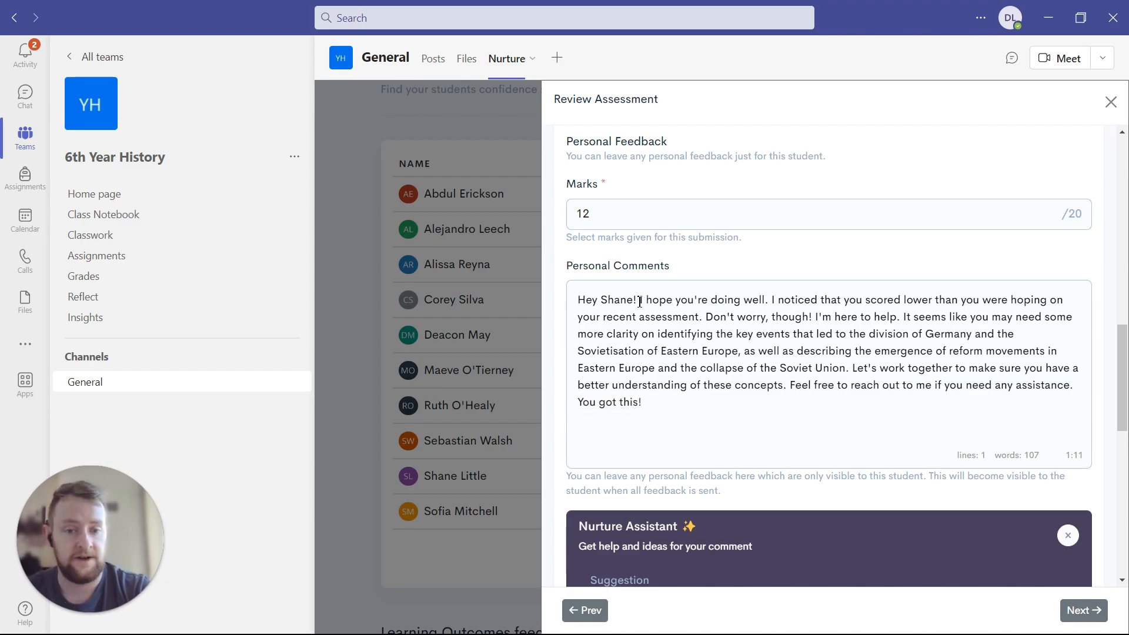
scroll(640, 301, "down", 5)
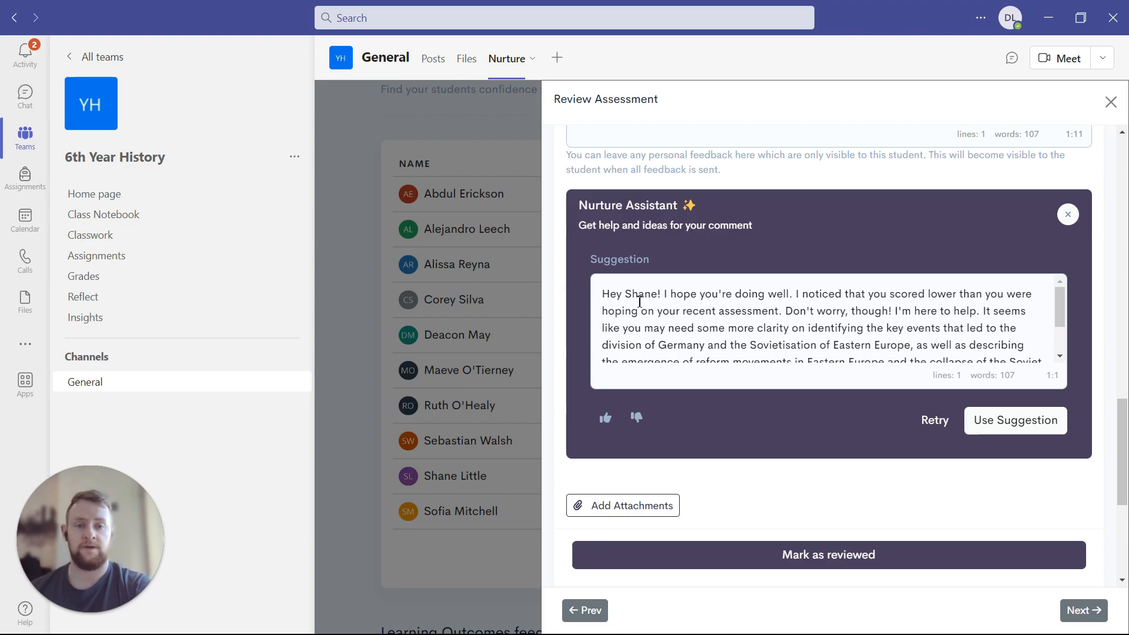
scroll(640, 302, "up", 3)
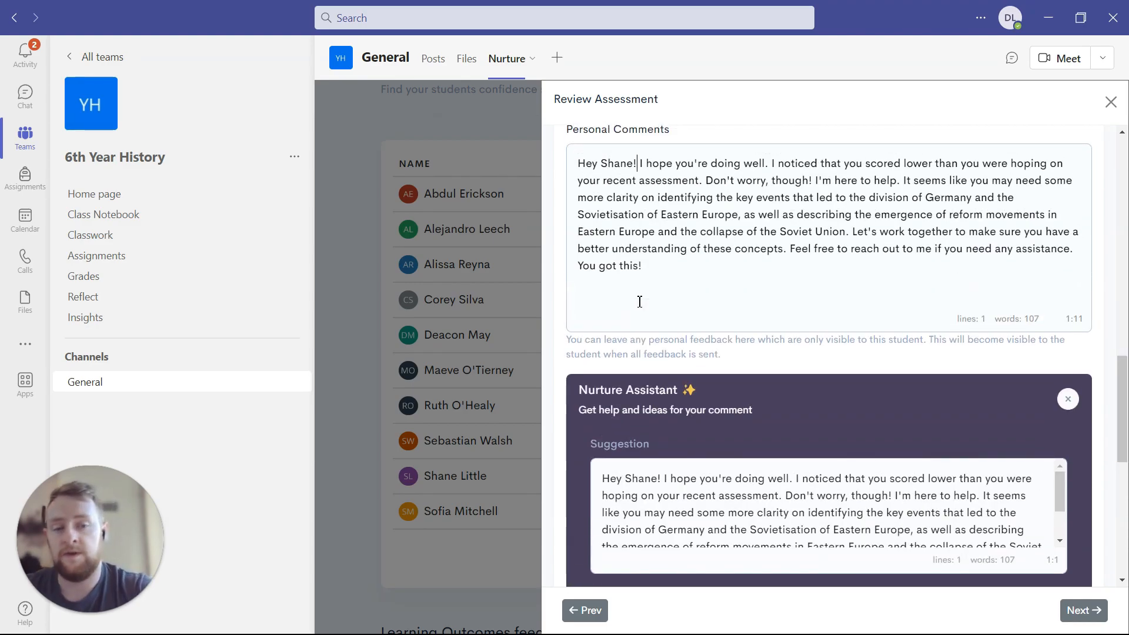
scroll(639, 302, "down", 1)
scroll(639, 302, "up", 1)
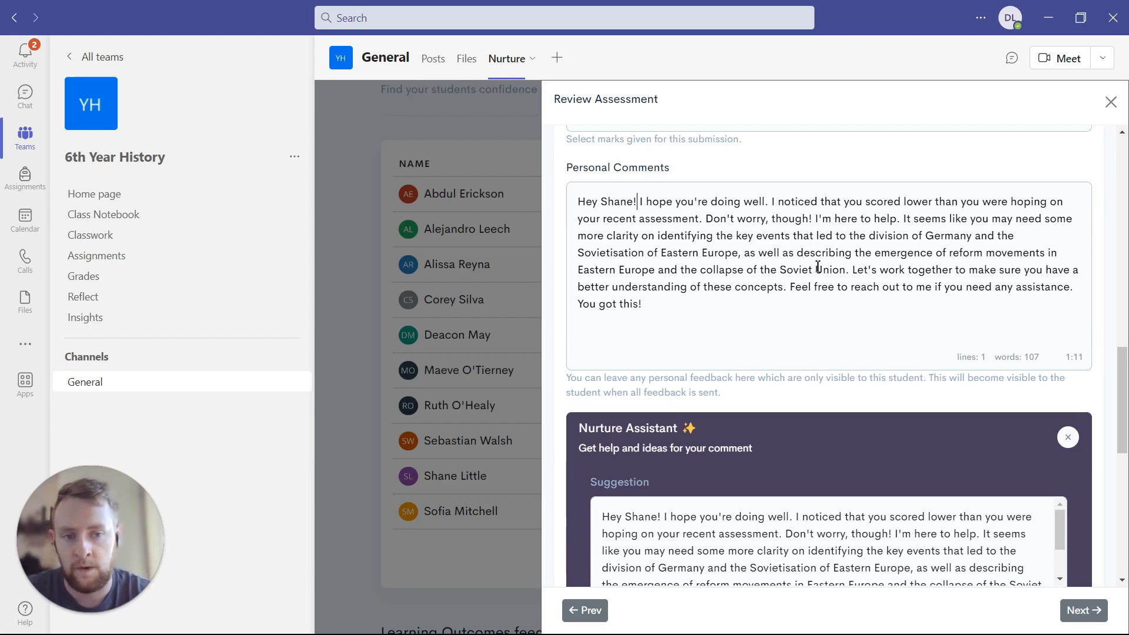
left_click_drag(847, 272, 658, 240)
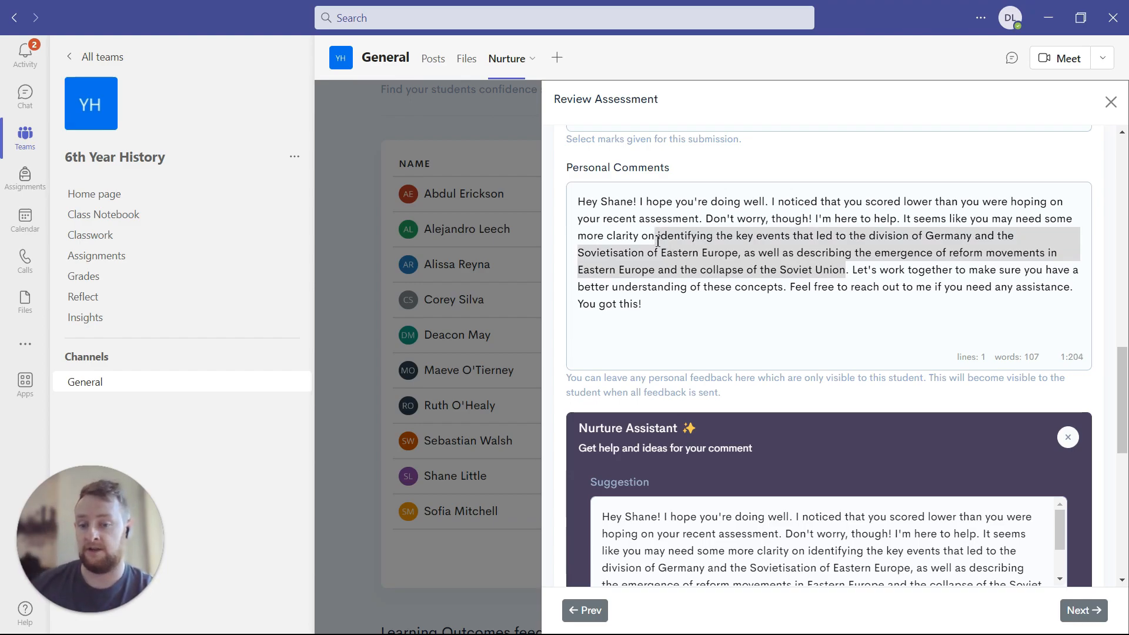
- Compare the personal comment and its lower-score remark with the student's confidence level, own comment and flagged learning outcomes
scroll(657, 240, "down", 7)
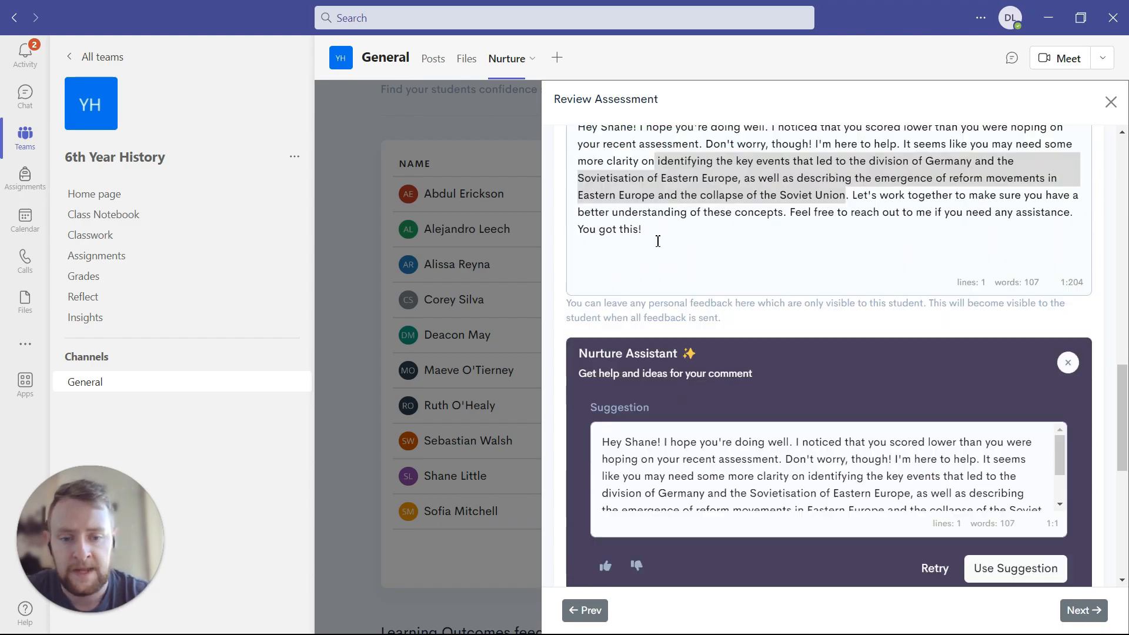
scroll(658, 241, "up", 10)
scroll(658, 241, "up", 10)
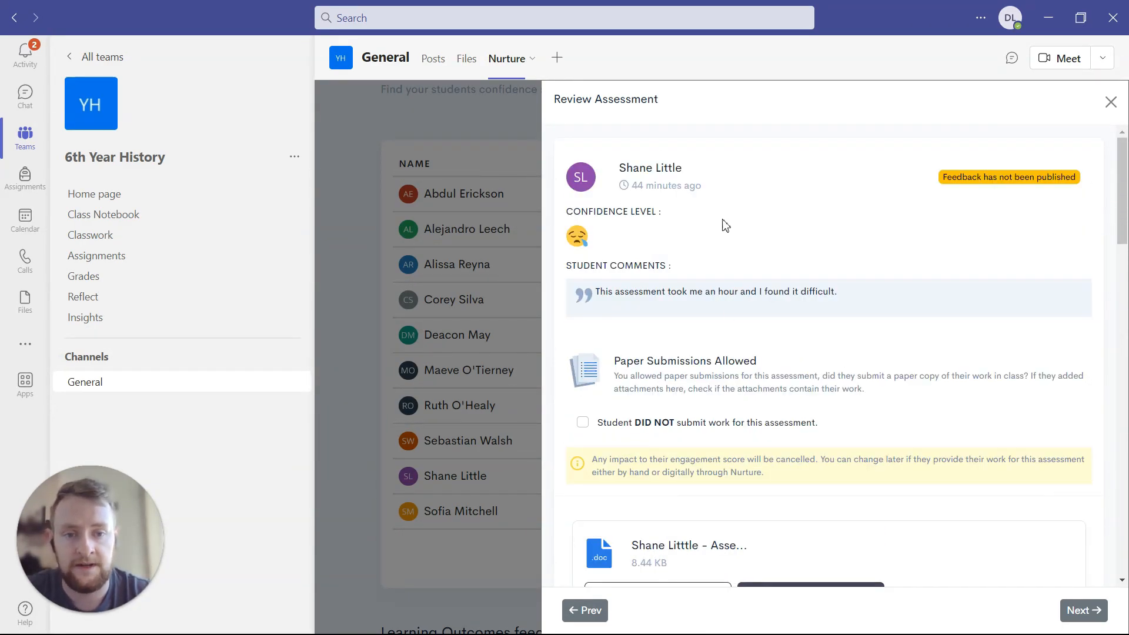
scroll(624, 277, "down", 10)
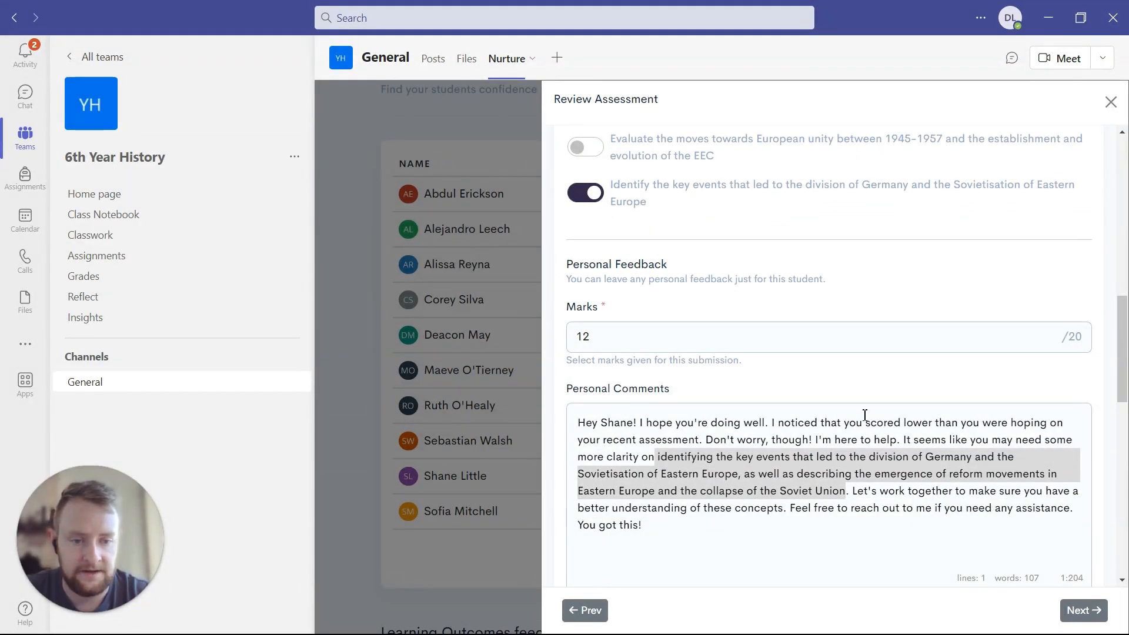
left_click_drag(877, 422, 901, 436)
left_click(901, 433)
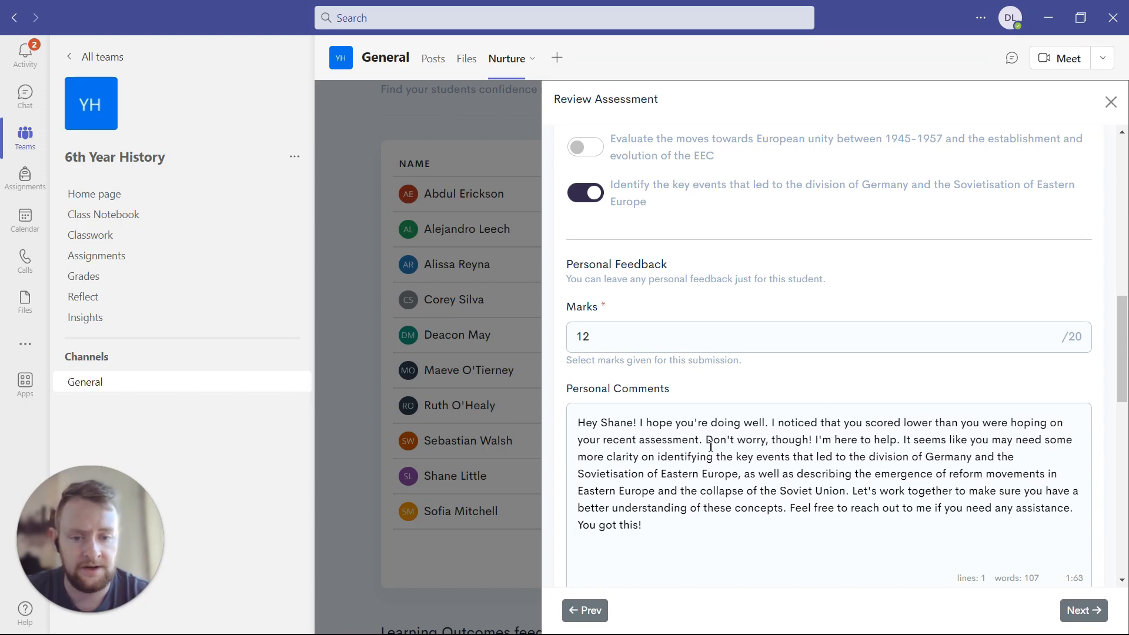
scroll(693, 439, "up", 1)
scroll(694, 439, "up", 10)
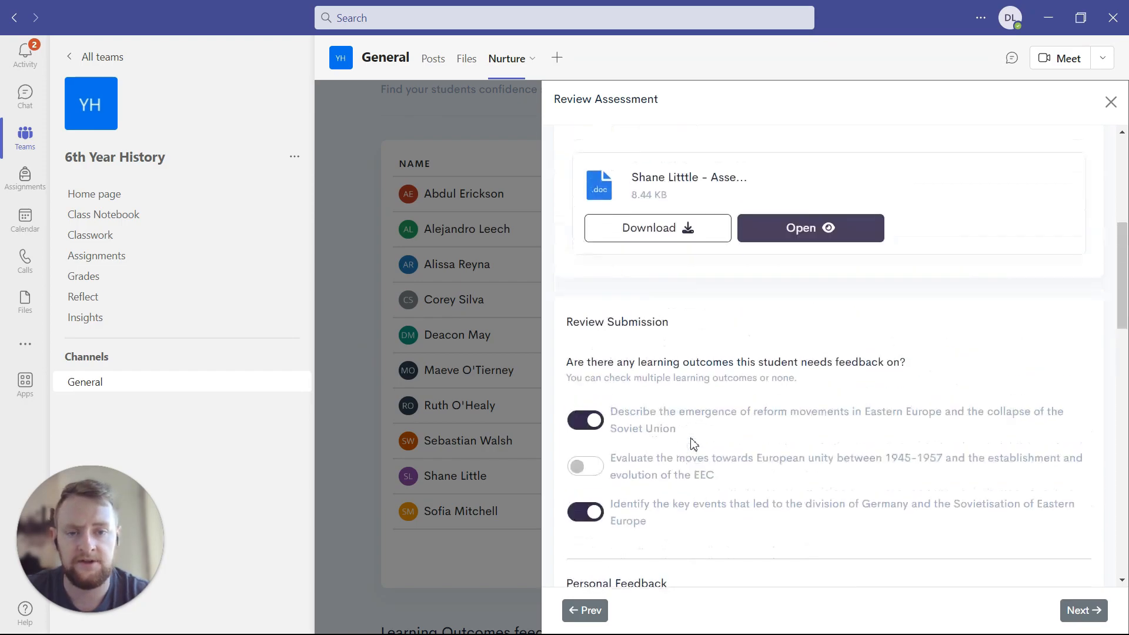
scroll(693, 441, "up", 4)
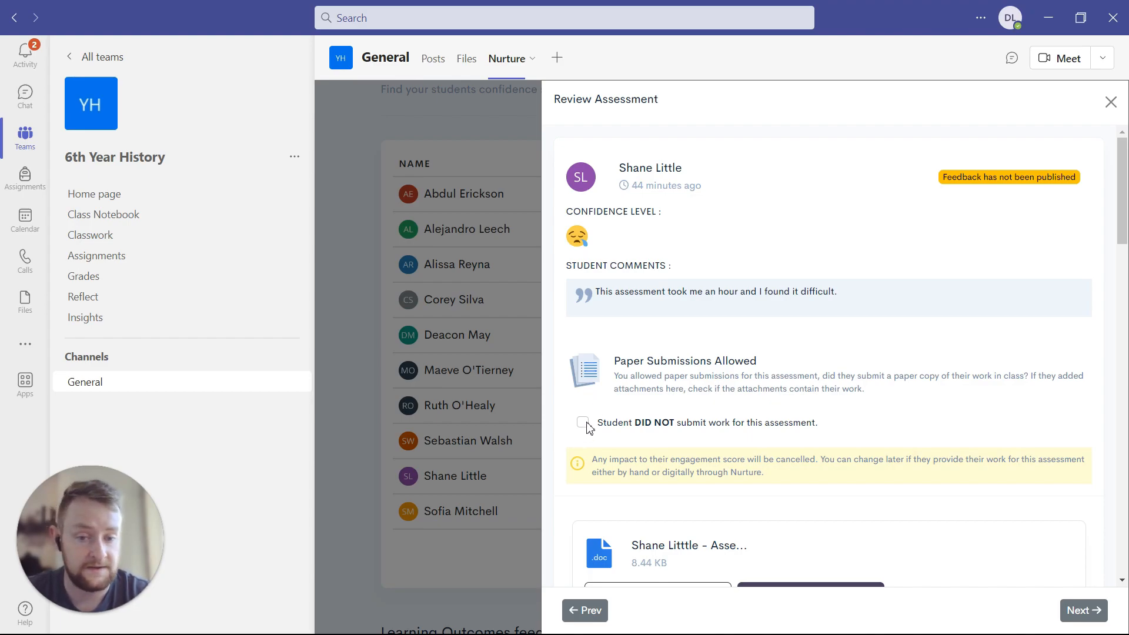
- Go through the whole review form, from the submitted document and learning outcomes to the marks, personal comment and assistant suggestion
scroll(589, 428, "down", 5)
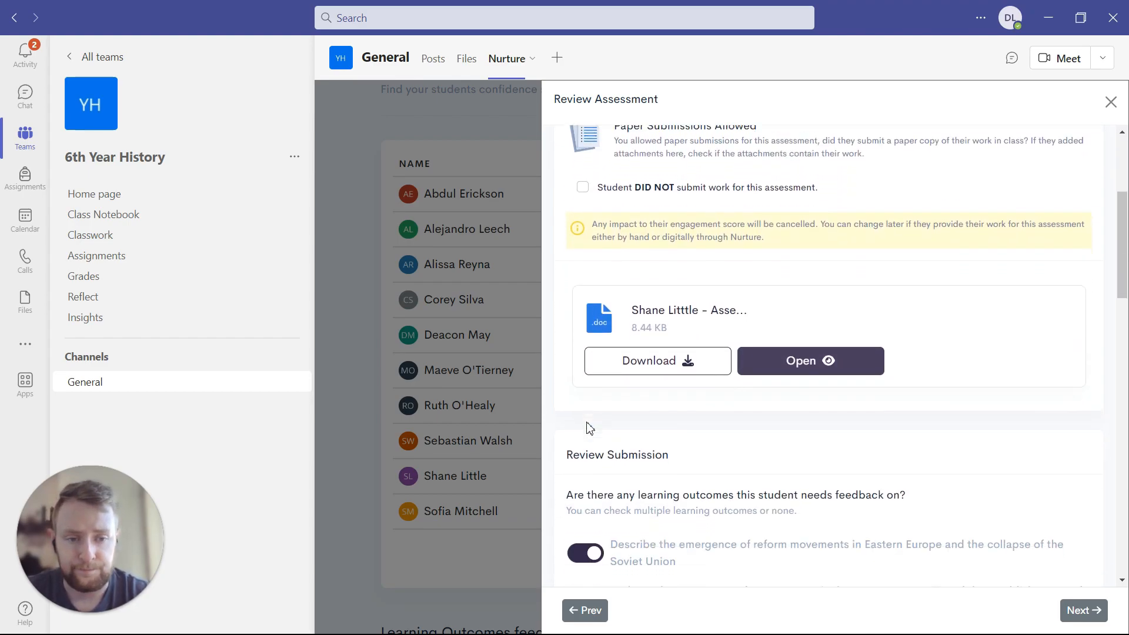
scroll(588, 428, "down", 1)
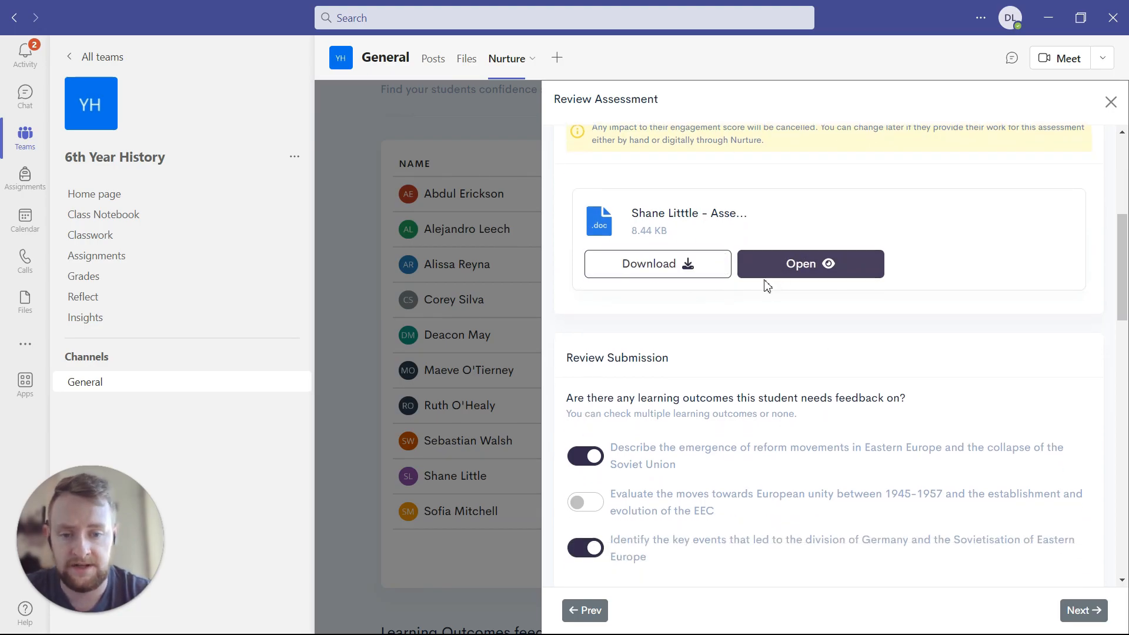
scroll(765, 283, "down", 3)
scroll(768, 285, "down", 1)
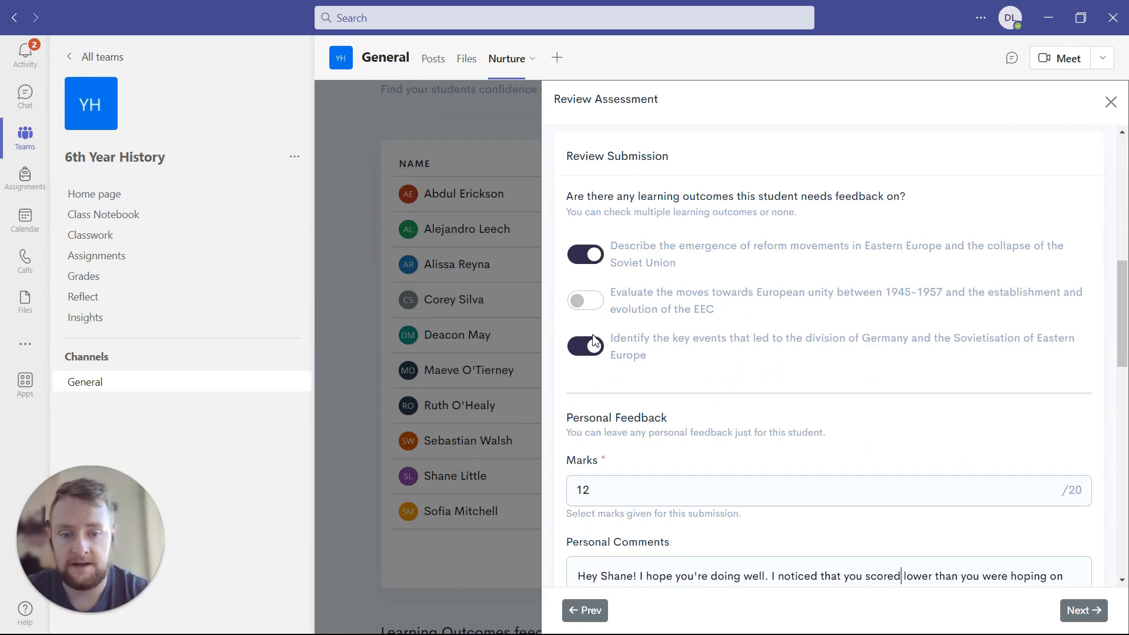
scroll(594, 340, "down", 2)
scroll(594, 340, "down", 1)
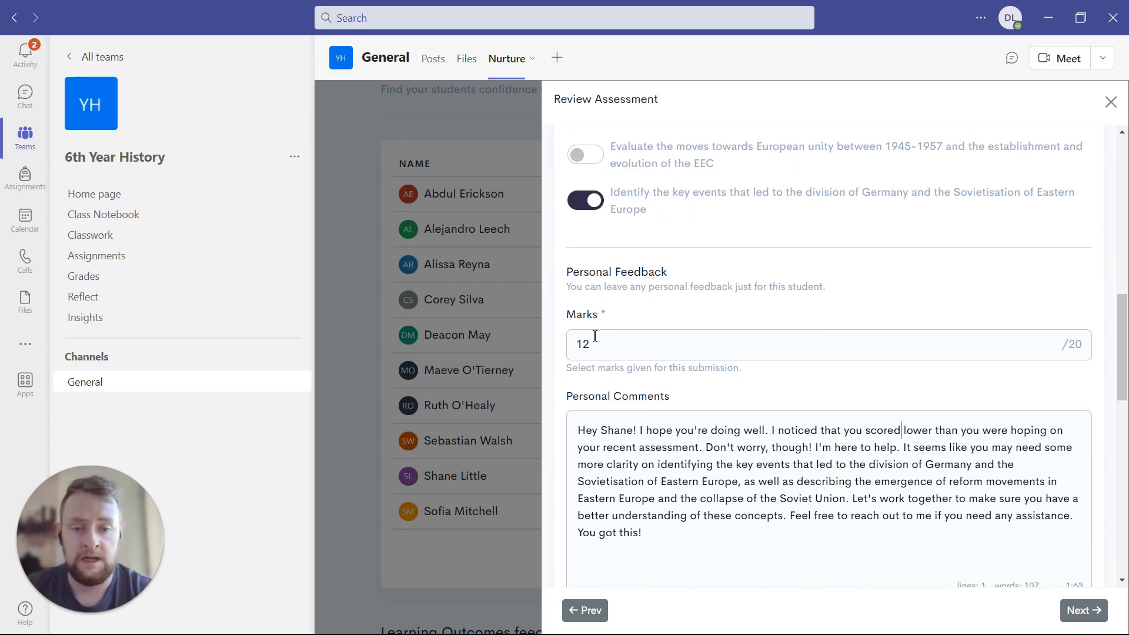
scroll(595, 338, "down", 7)
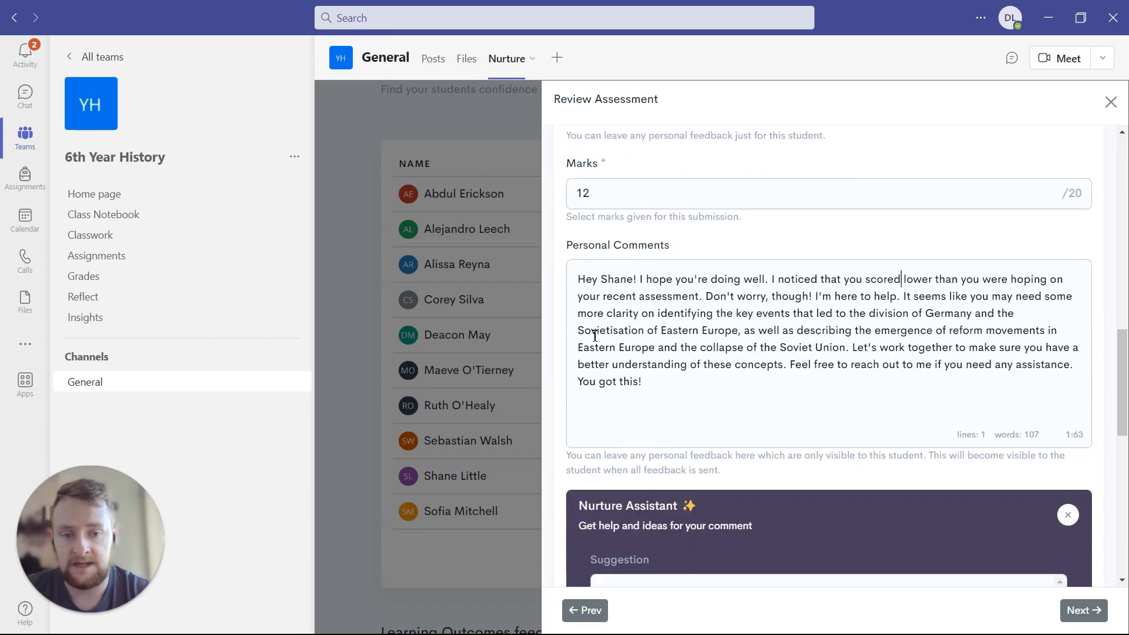
scroll(595, 340, "up", 3)
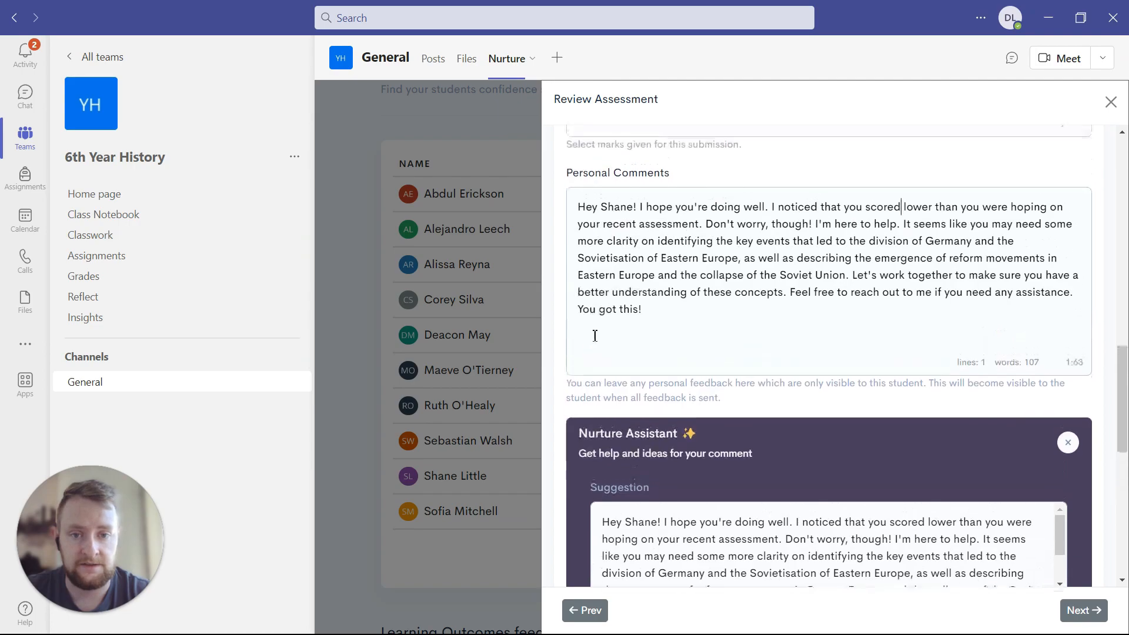
scroll(642, 230, "up", 4)
scroll(642, 229, "up", 4)
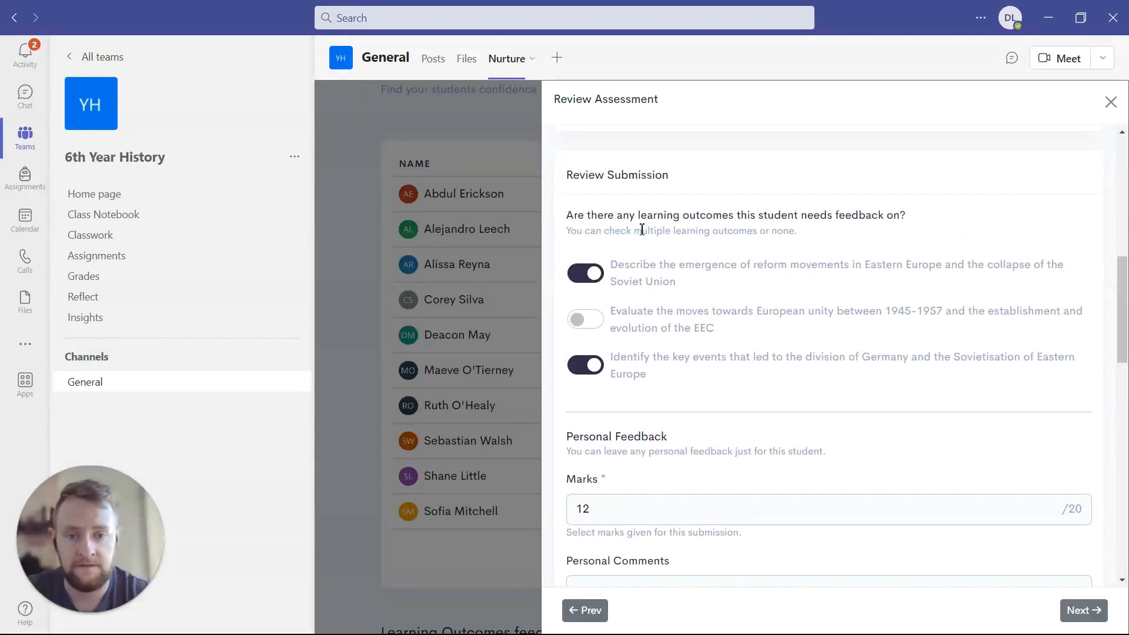
scroll(605, 272, "down", 6)
scroll(607, 272, "down", 6)
scroll(607, 271, "down", 2)
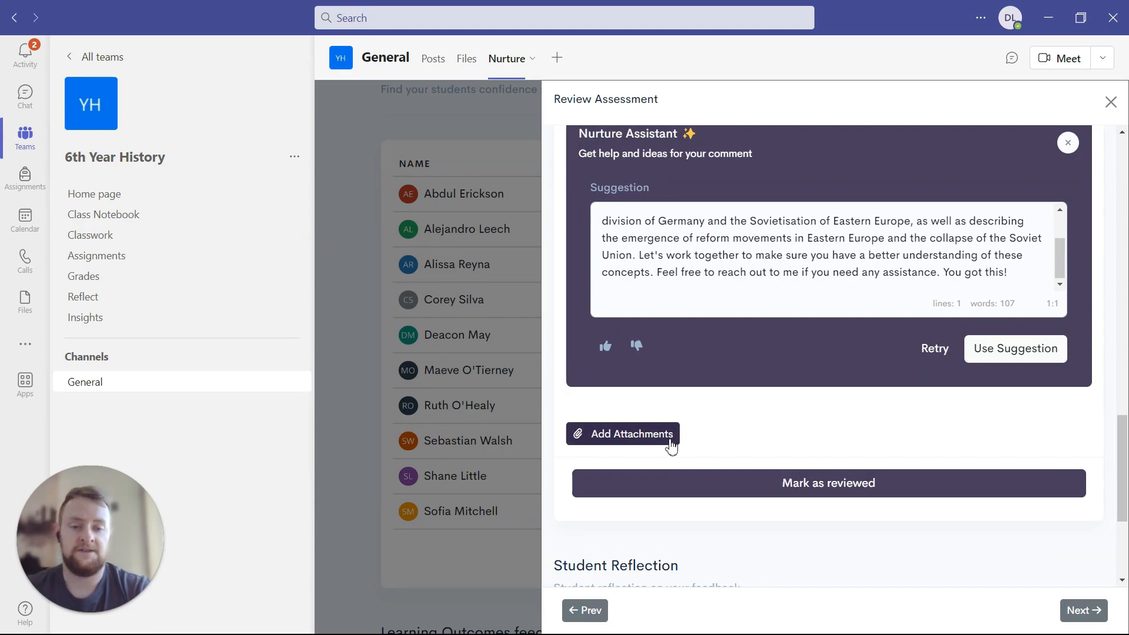
- View the upload sources available for feedback attachments, leaving the file picker without adding a file
left_click(668, 436)
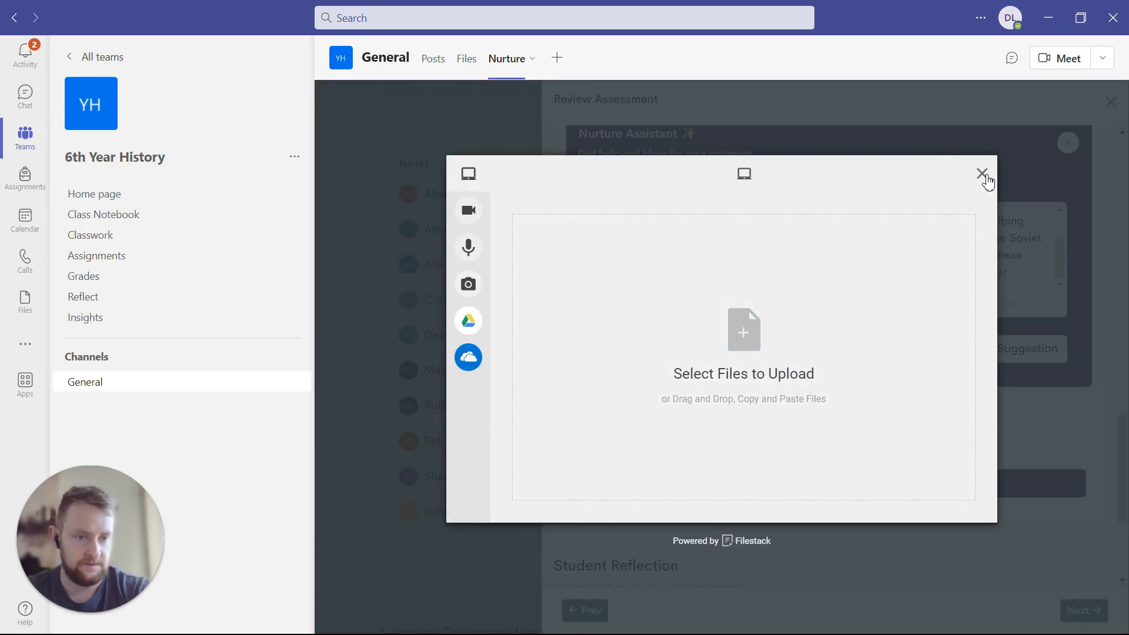
left_click(983, 174)
left_click(663, 435)
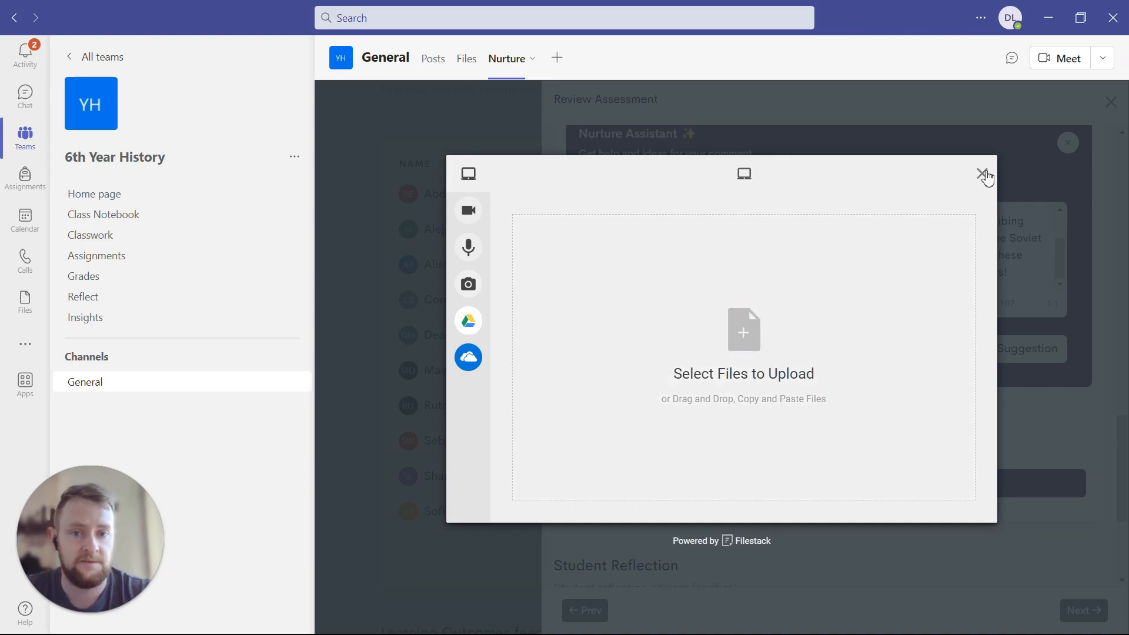
left_click(982, 173)
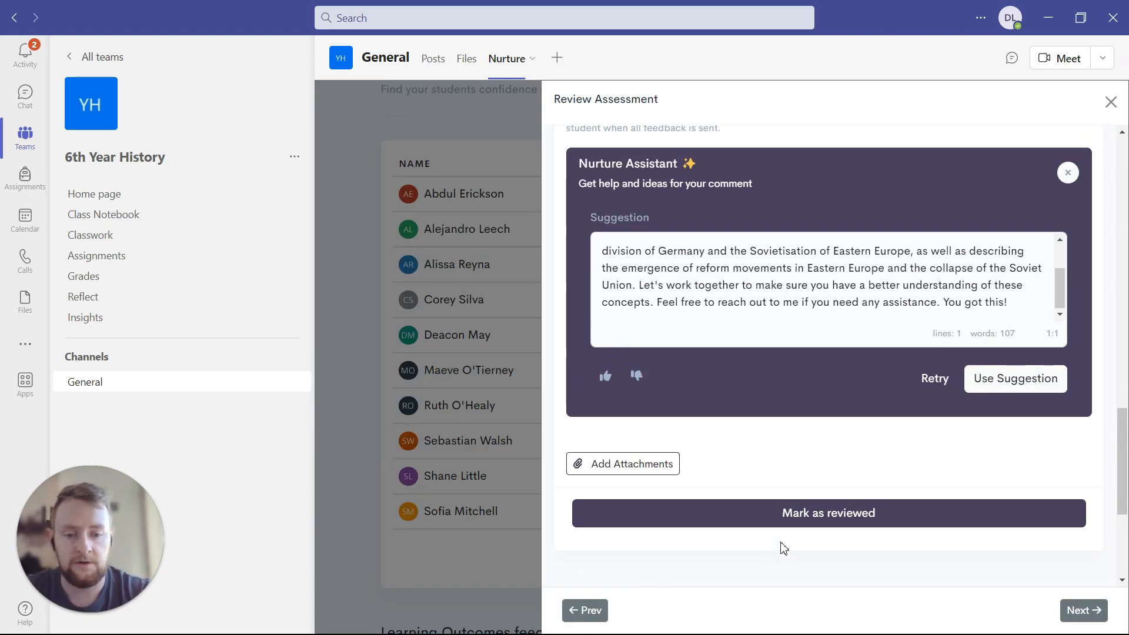
- Mark the student's submission as reviewed and check the annotated document, learning outcomes and review status in the form
scroll(783, 548, "down", 4)
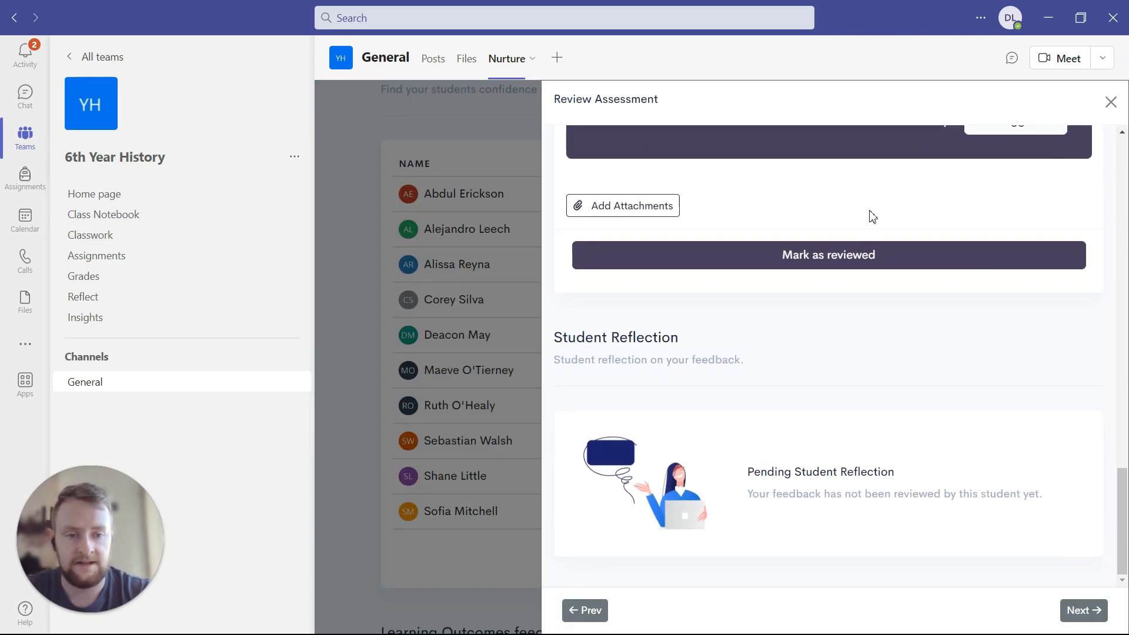
left_click(860, 259)
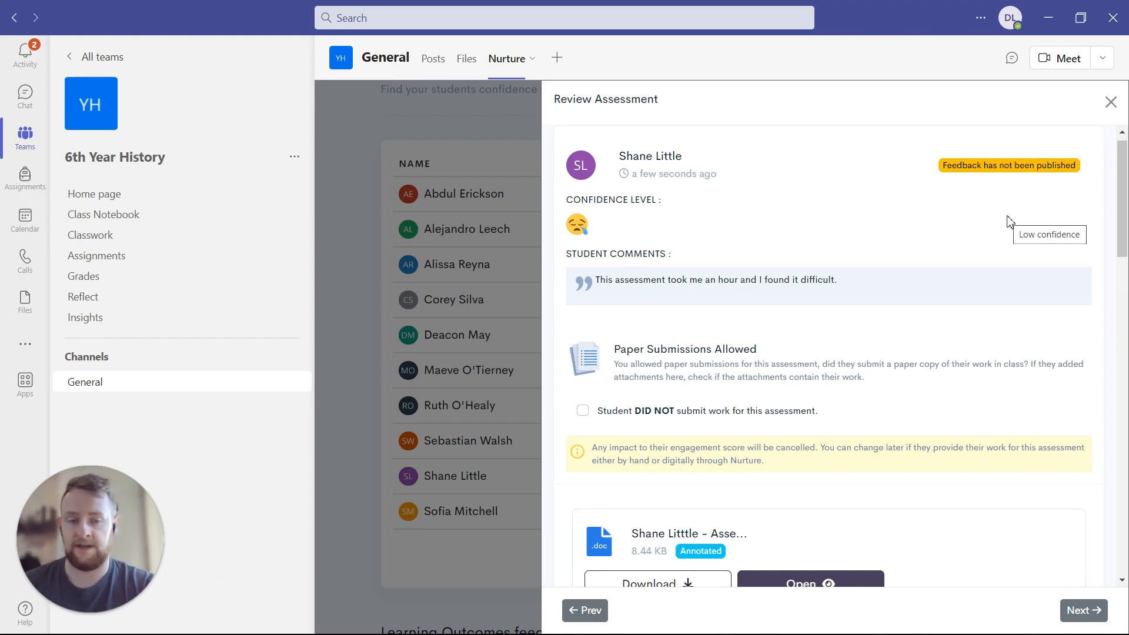
scroll(1010, 221, "down", 10)
scroll(1010, 221, "up", 5)
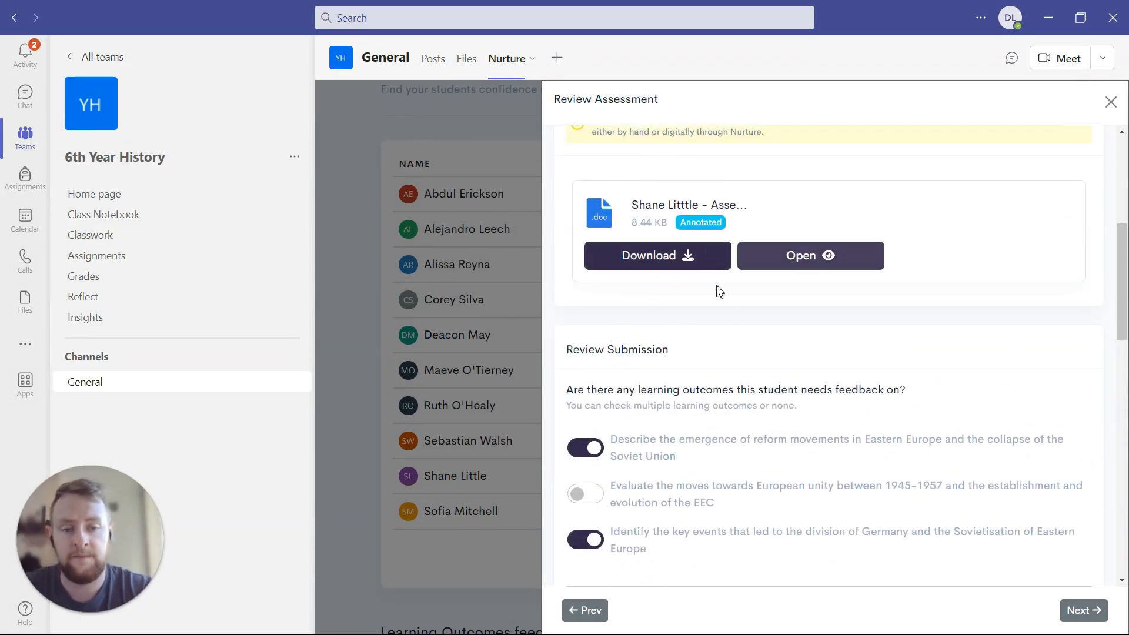
scroll(743, 322, "down", 12)
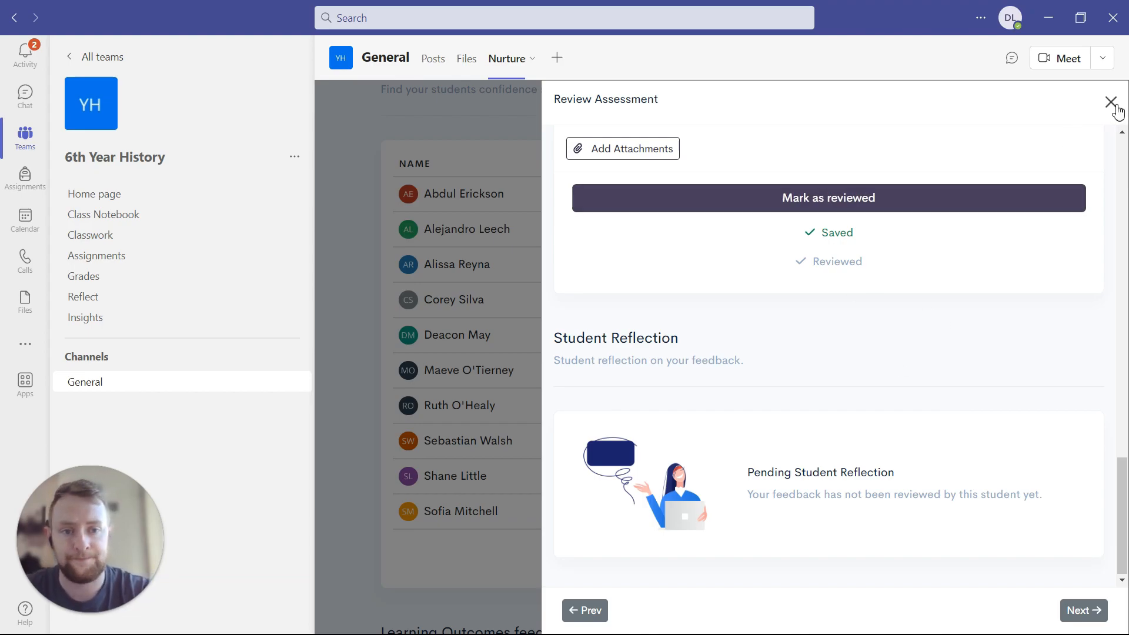
- Move on to the next student's assessment review and close it to return to the class submissions list
scroll(984, 448, "up", 15)
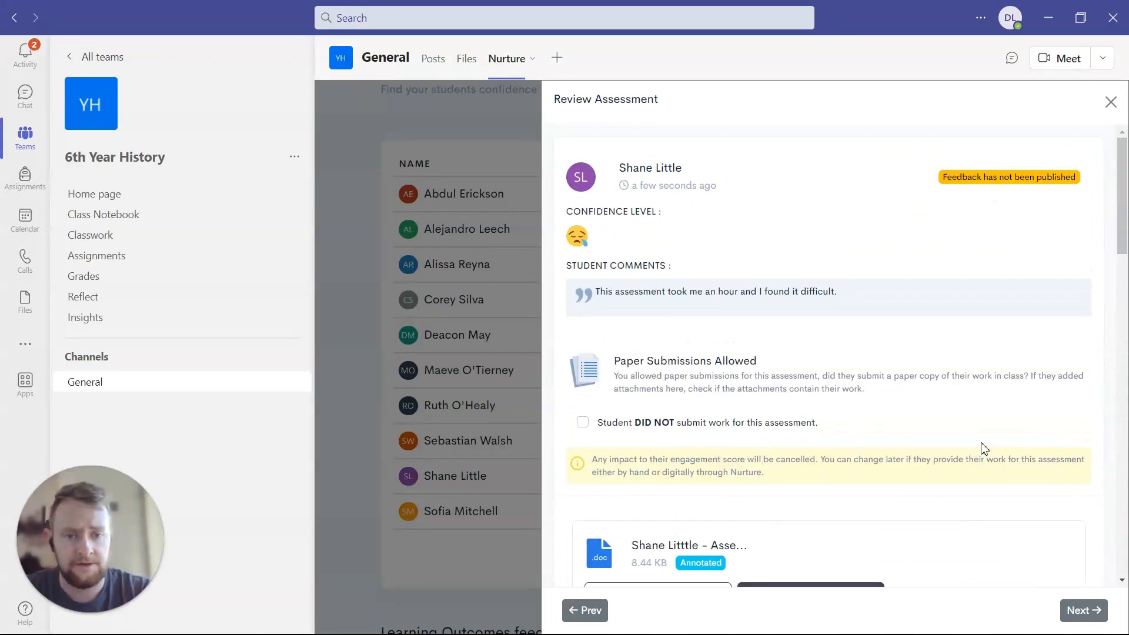
left_click(1098, 616)
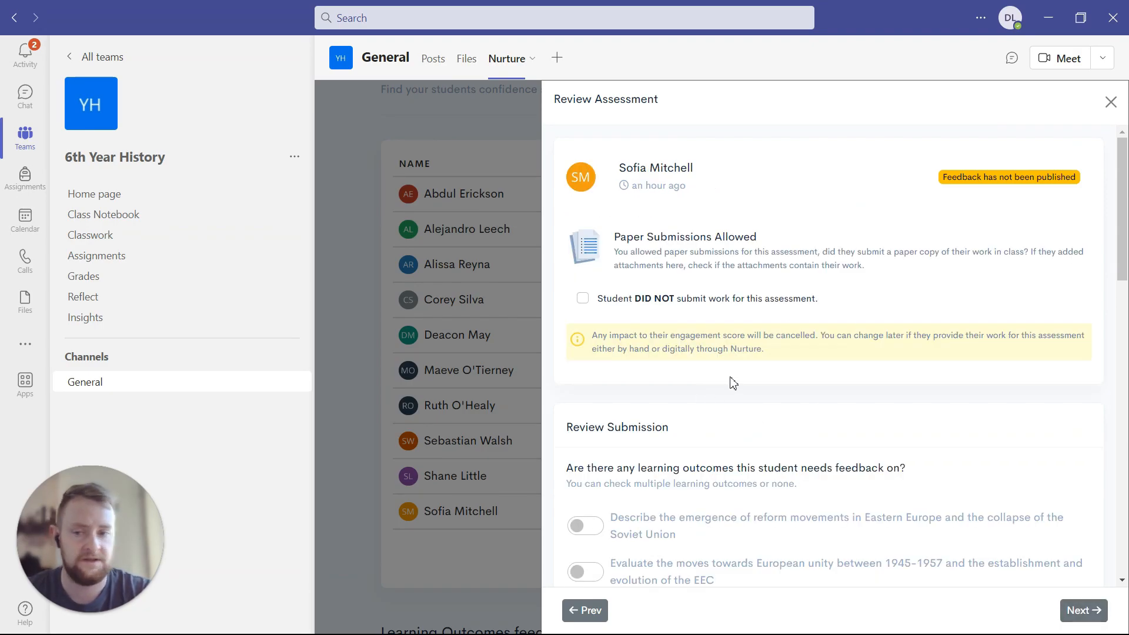
left_click(329, 395)
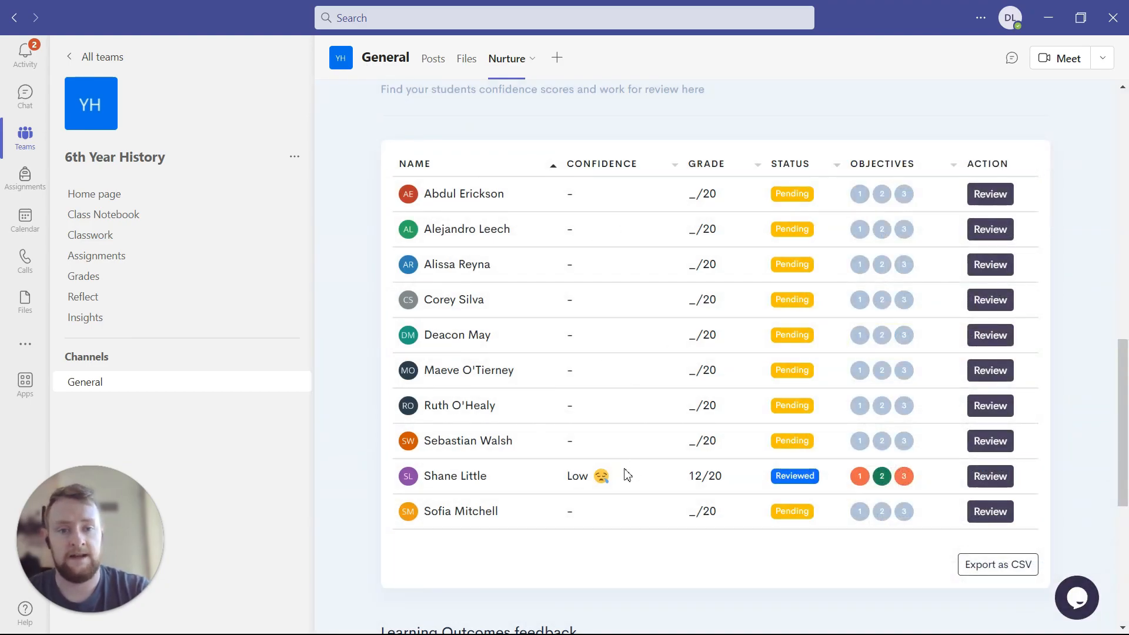
- Check the submissions list's grades, statuses and objective markers, along with the Learning Outcomes feedback section
scroll(627, 474, "down", 5)
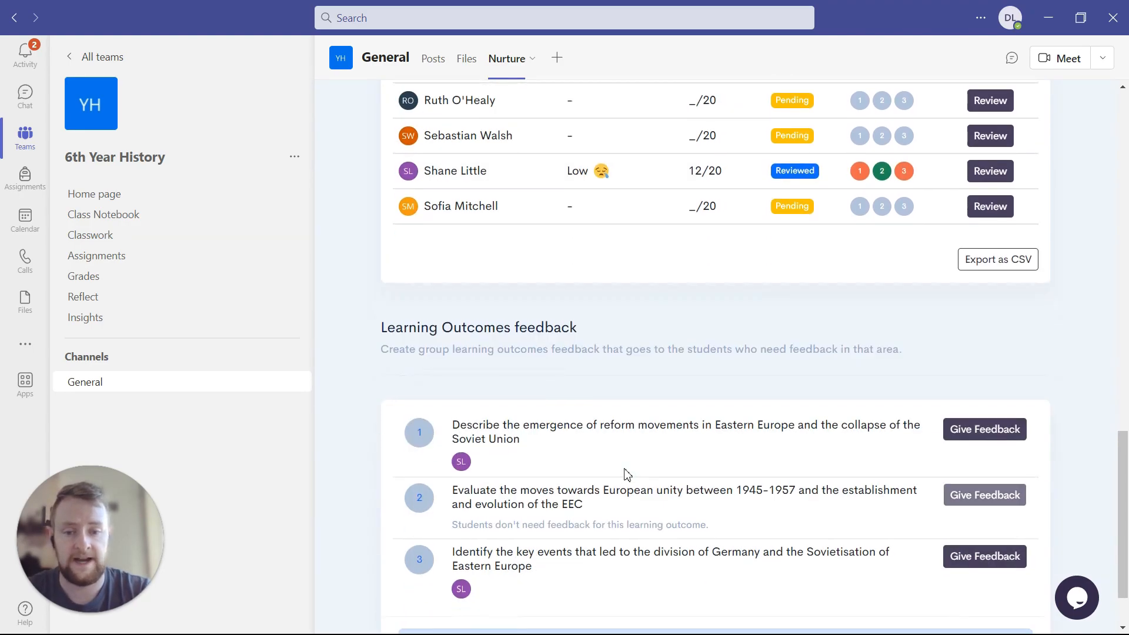
scroll(627, 474, "up", 2)
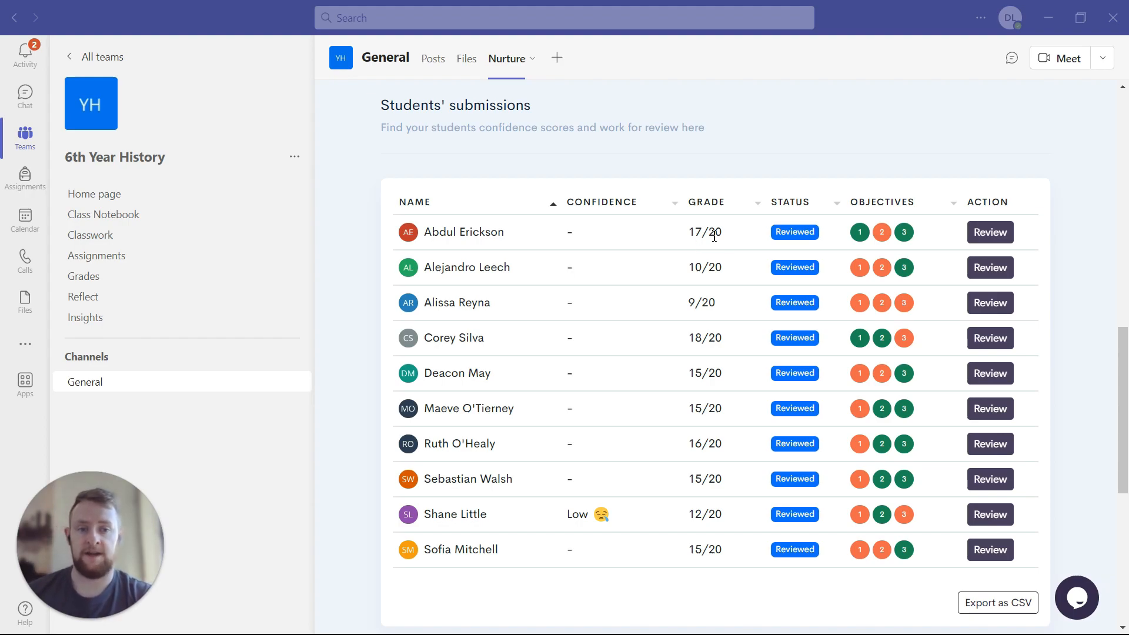
scroll(714, 233, "down", 1)
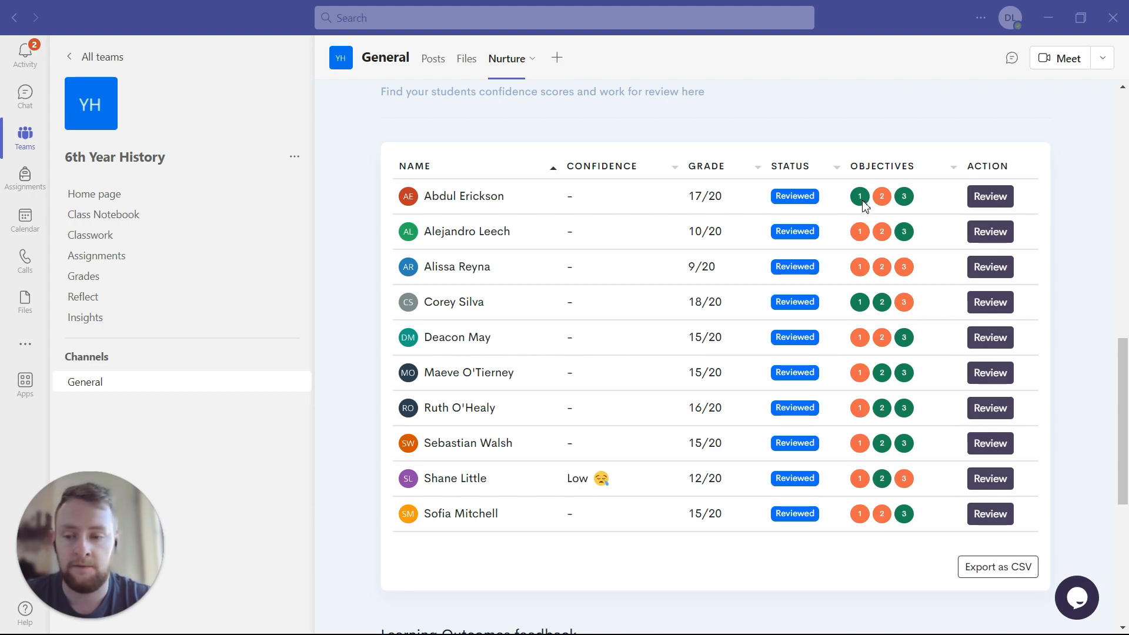
mouse_move(863, 202)
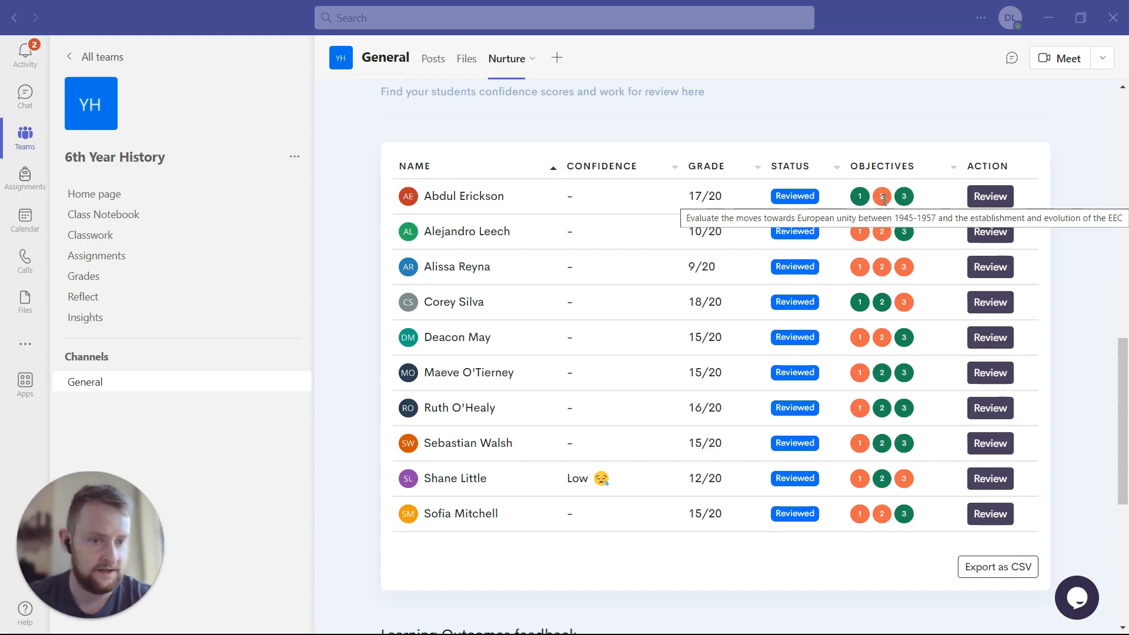
- Open the review of the first student in the submissions list, look through it and close it
left_click(977, 200)
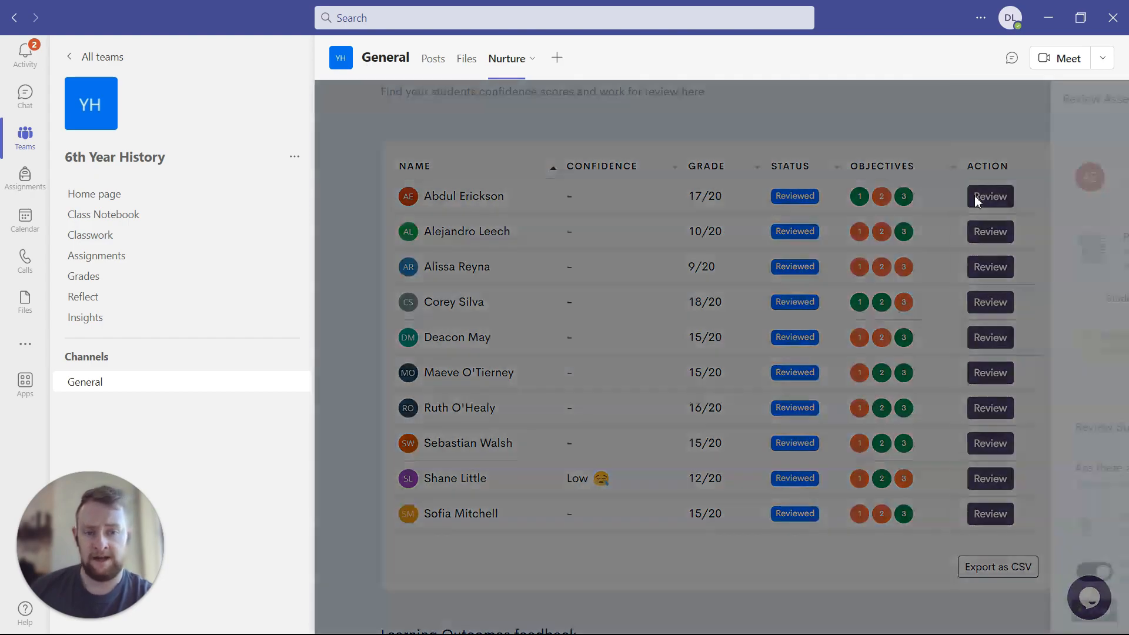
scroll(937, 382, "down", 10)
scroll(939, 383, "up", 5)
scroll(939, 382, "up", 5)
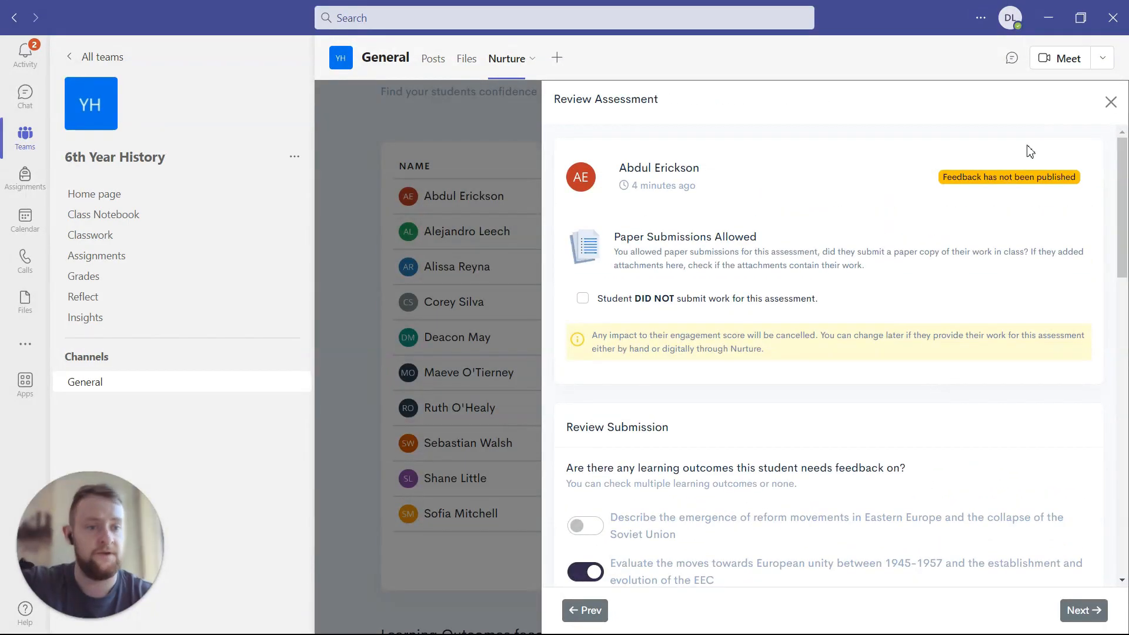
left_click(1109, 99)
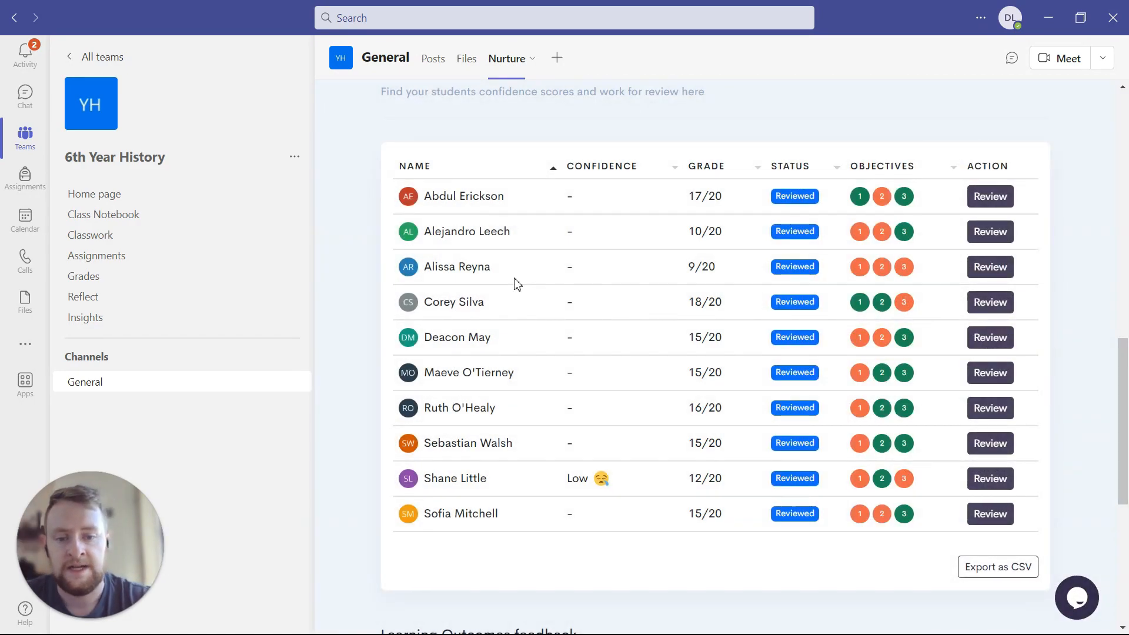
- Examine which students are grouped under each learning outcome for feedback and compare them with the submissions list's objective markers
scroll(517, 284, "down", 6)
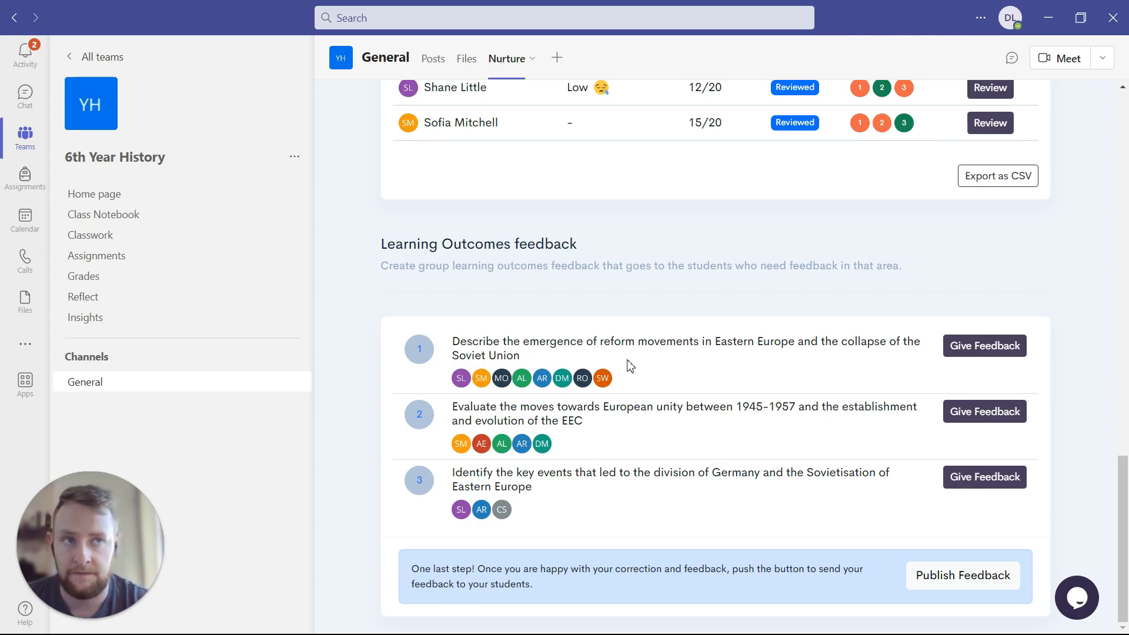
scroll(631, 366, "up", 3)
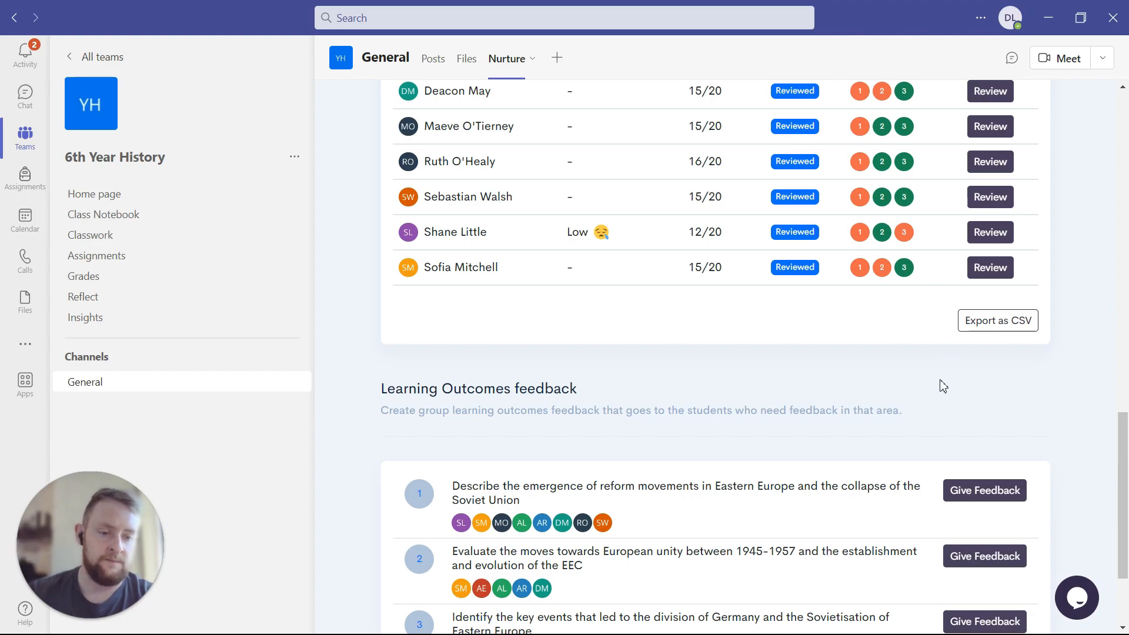
scroll(941, 386, "down", 3)
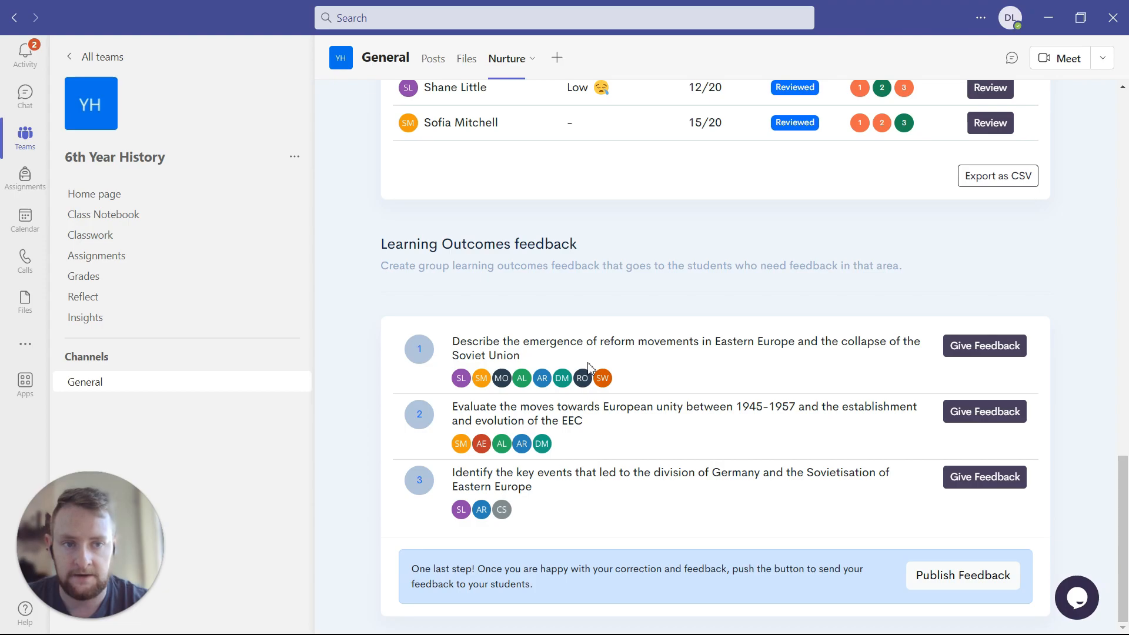
scroll(587, 368, "up", 6)
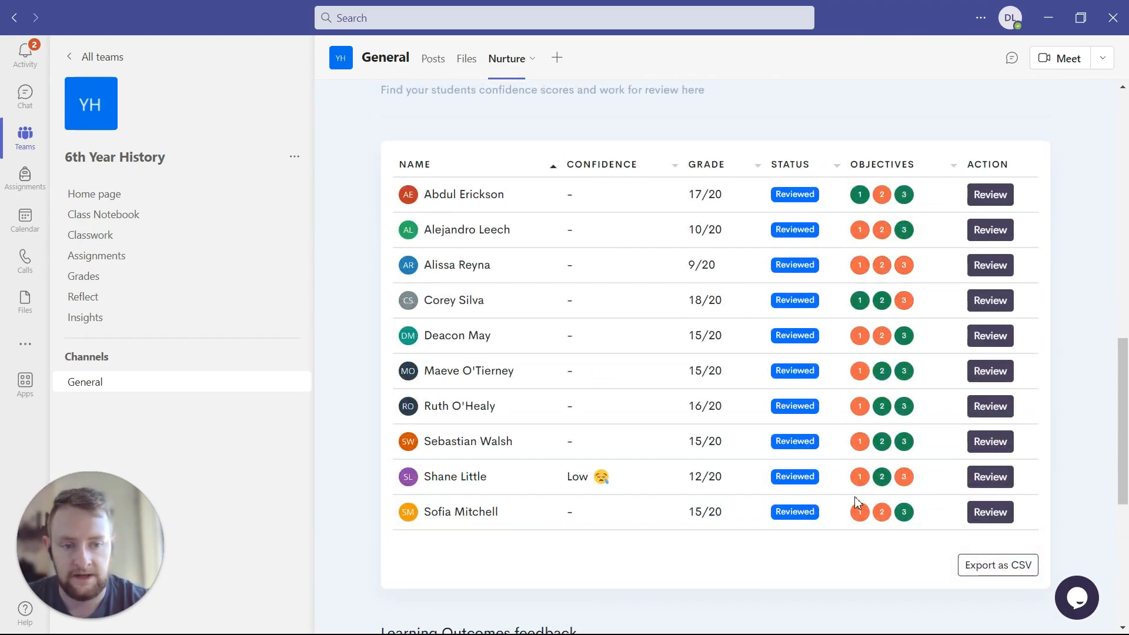
- Open the group feedback form for the first learning outcome and look through its comment, general feedback and attachment sections
scroll(858, 525, "down", 6)
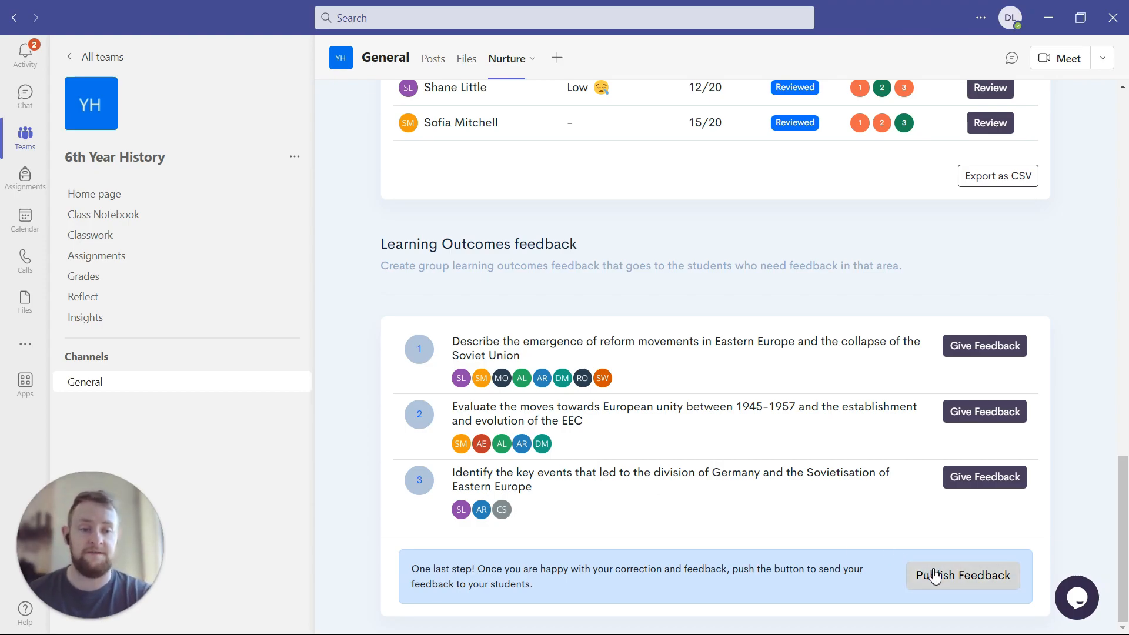
left_click(971, 352)
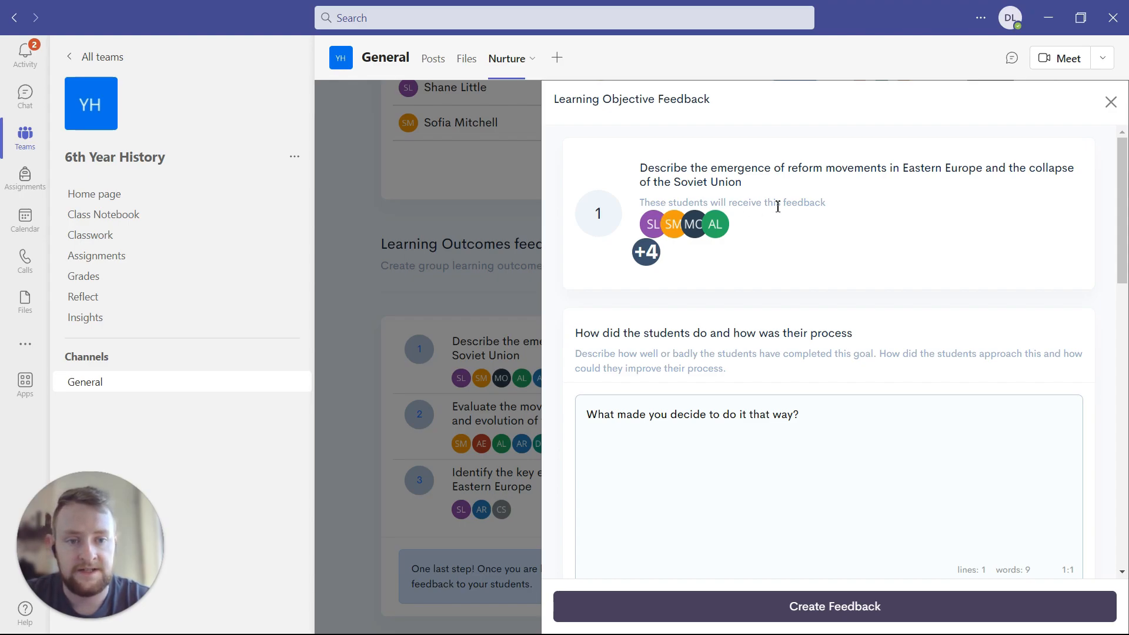
scroll(799, 222, "down", 4)
scroll(799, 223, "up", 2)
scroll(798, 222, "down", 6)
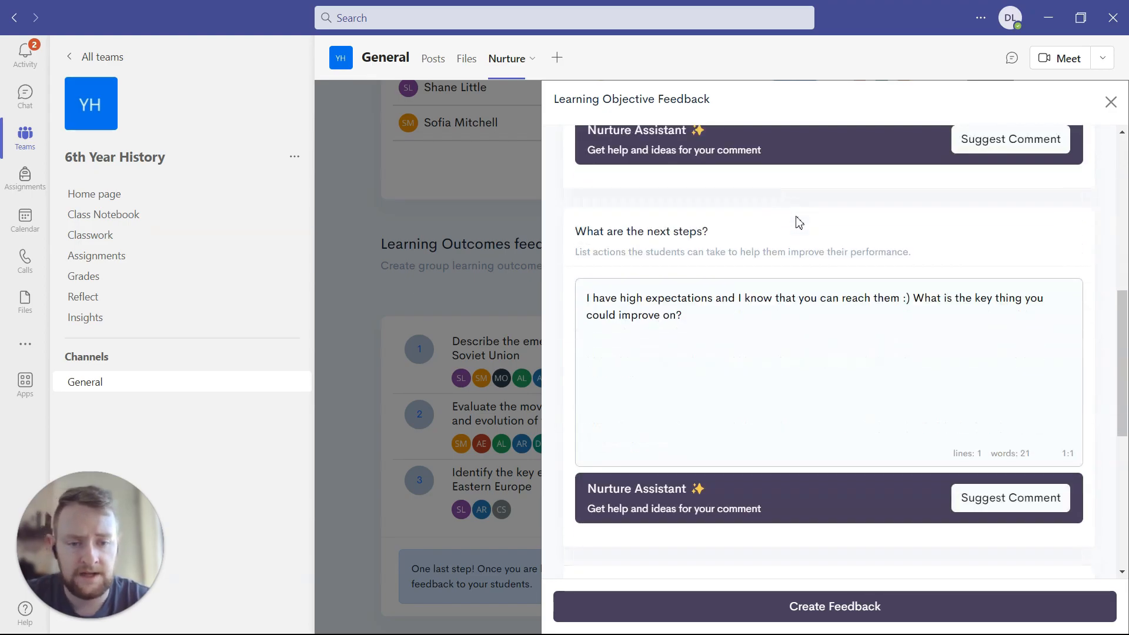
scroll(799, 222, "down", 7)
scroll(798, 223, "up", 6)
scroll(799, 222, "up", 2)
scroll(799, 222, "down", 8)
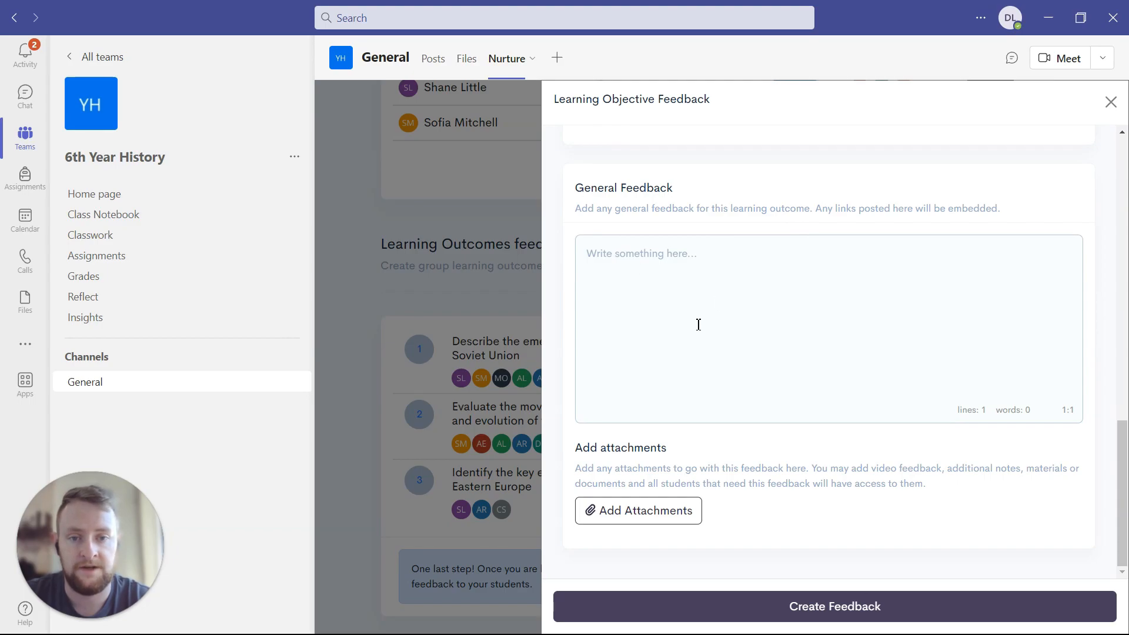
scroll(699, 324, "up", 10)
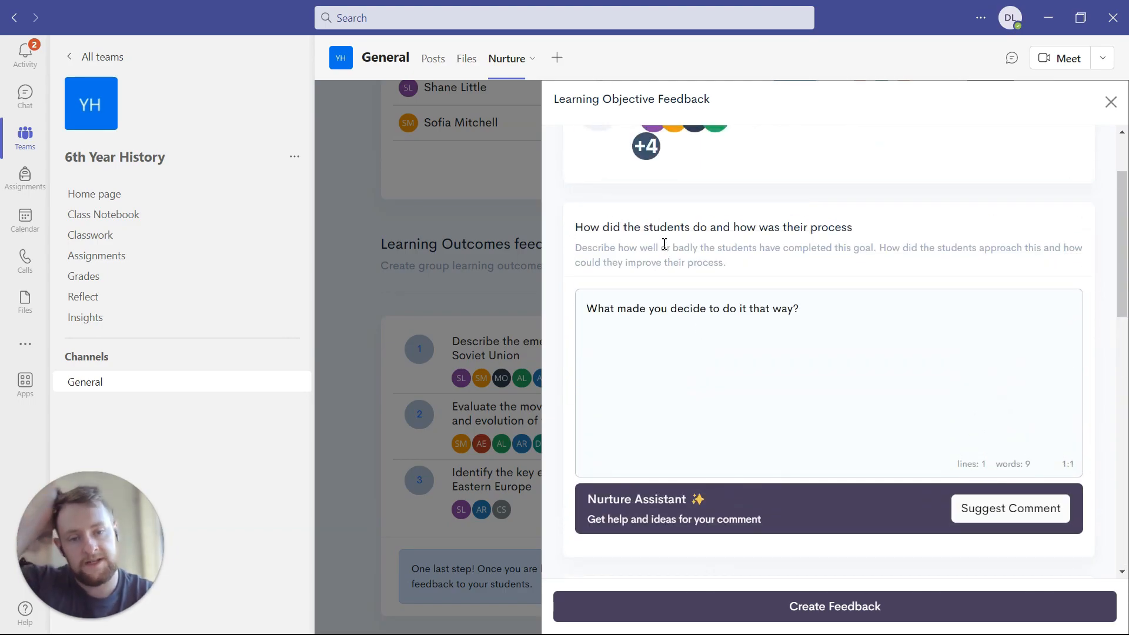
- Examine the prefilled comments on how the students did and on their next steps, along with the comment suggestion option
left_click(830, 312)
left_click_drag(825, 308, 568, 313)
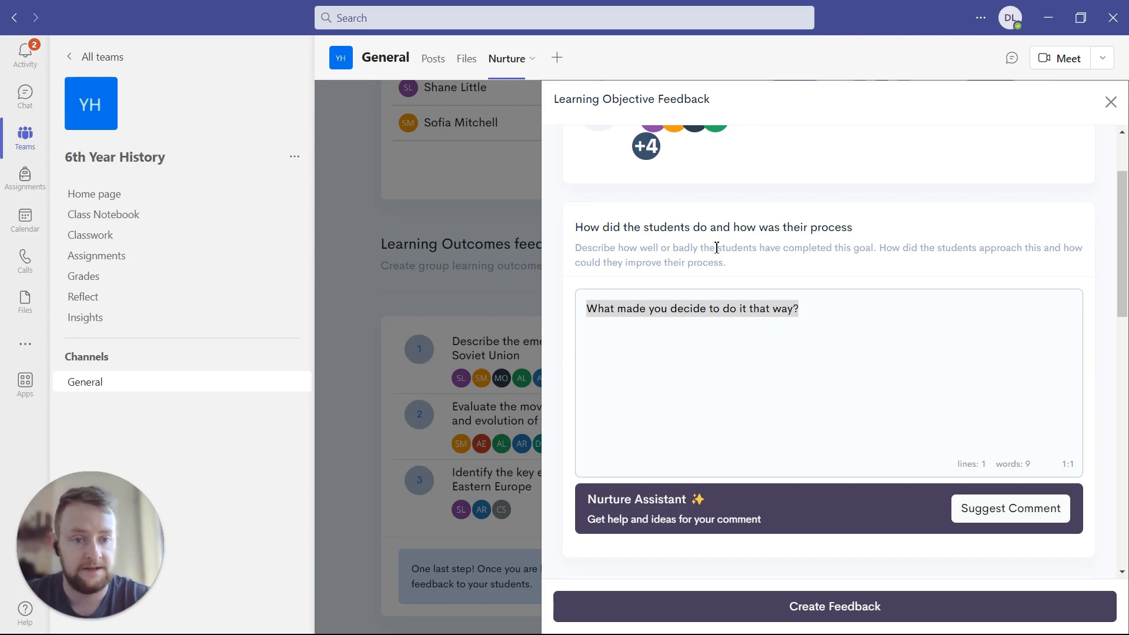
scroll(746, 264, "up", 1)
scroll(746, 263, "down", 4)
scroll(745, 260, "down", 5)
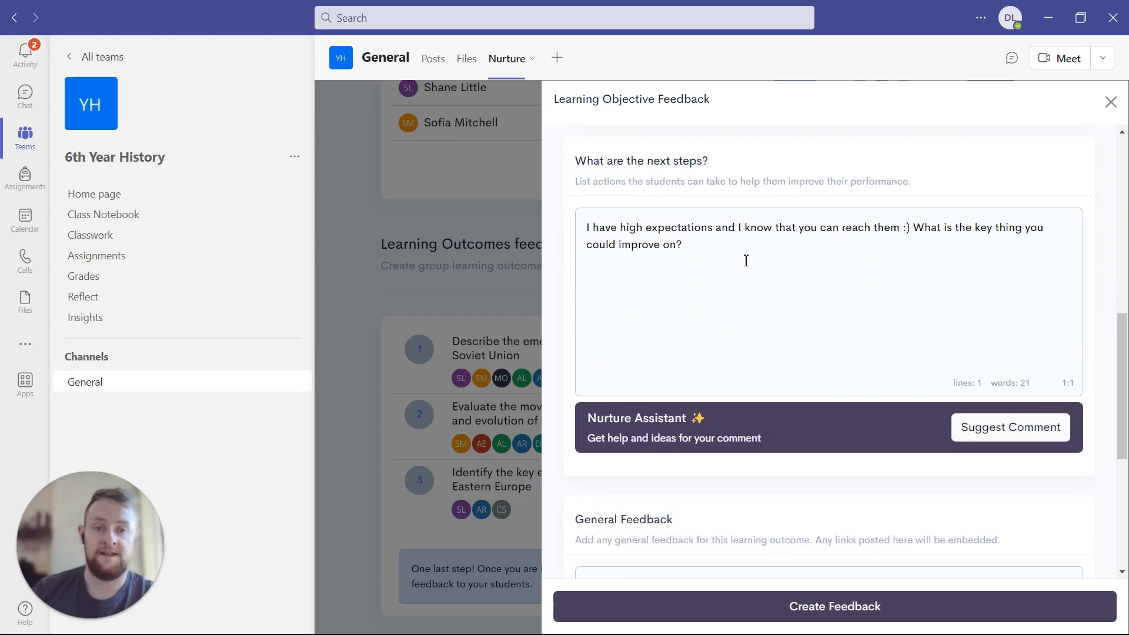
left_click_drag(731, 252, 565, 235)
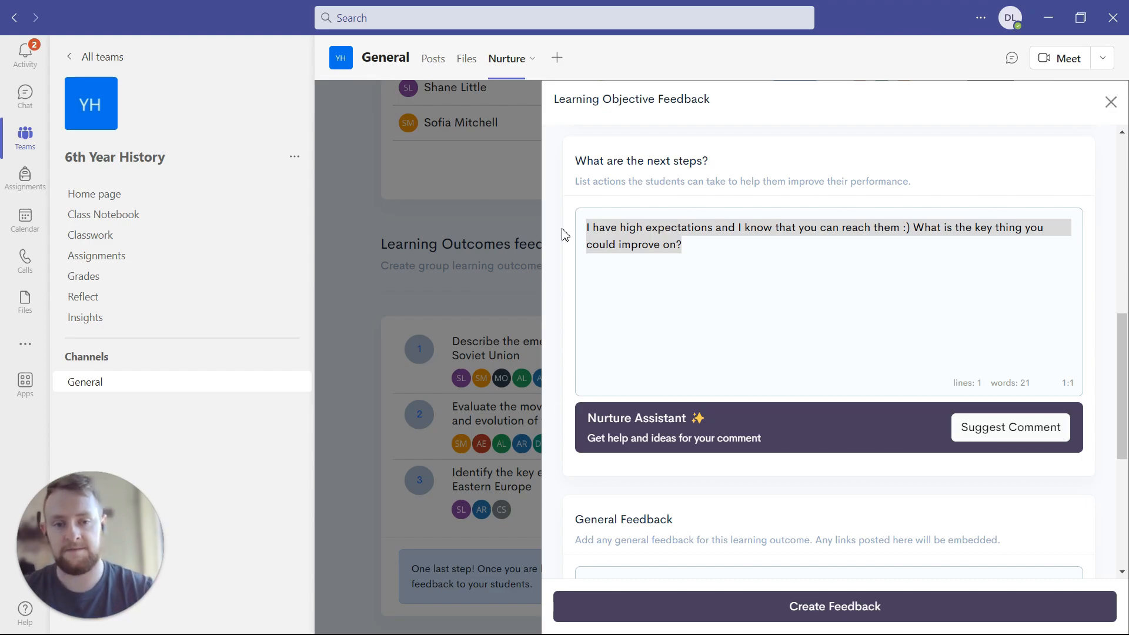
scroll(880, 379, "up", 5)
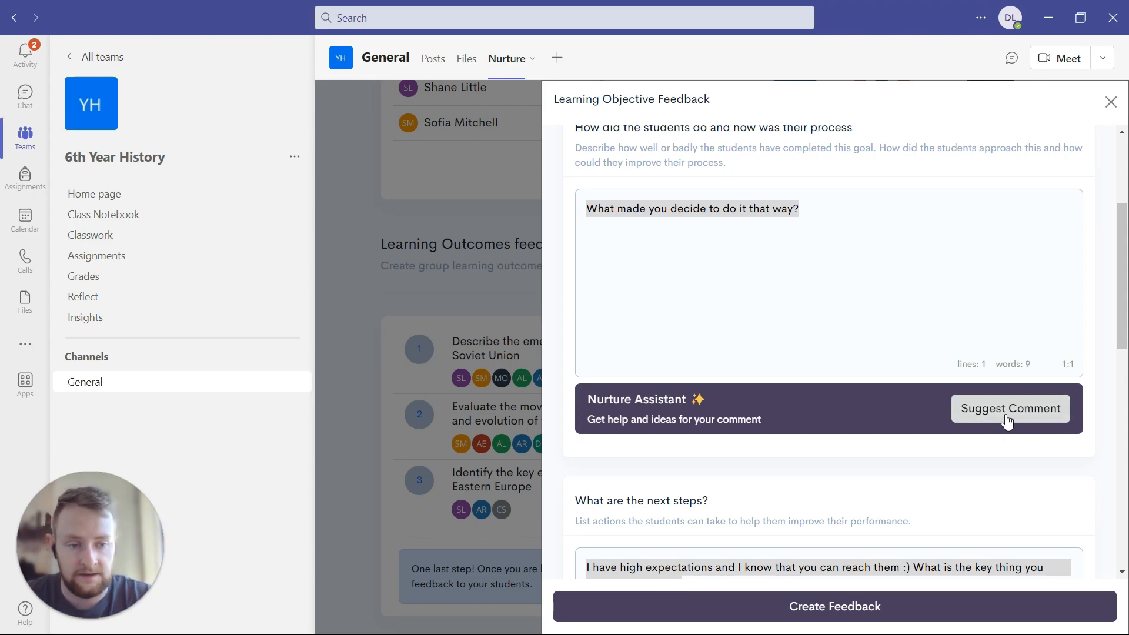
left_click(821, 218)
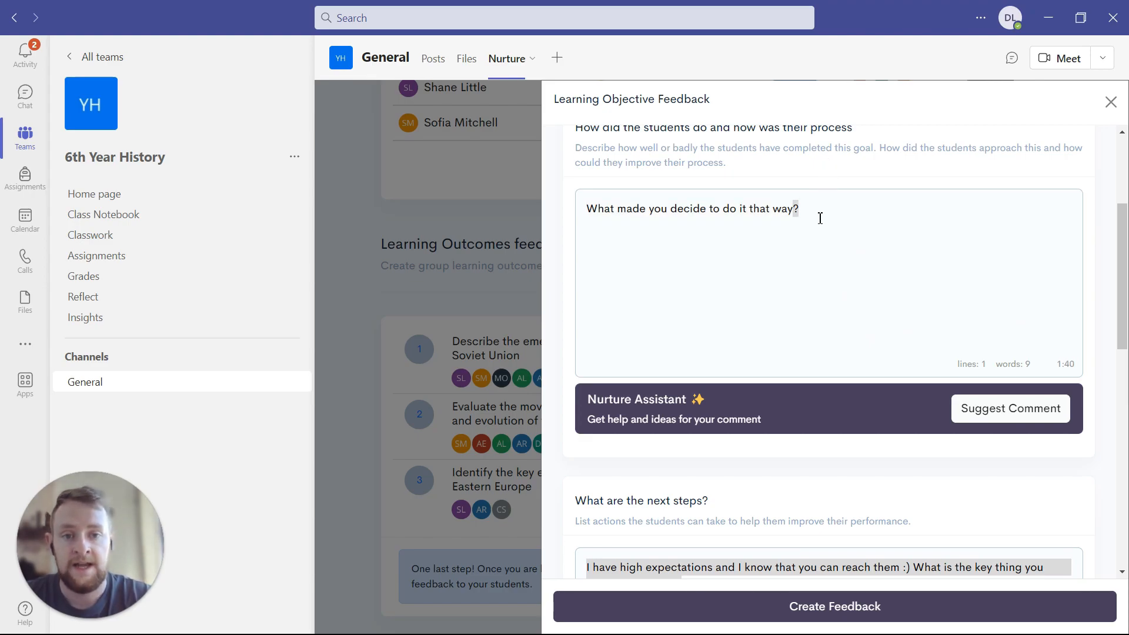
- Check the form's recipients and feedback sections, then view the available attachment upload sources without adding a file
scroll(821, 218, "up", 3)
scroll(789, 297, "up", 1)
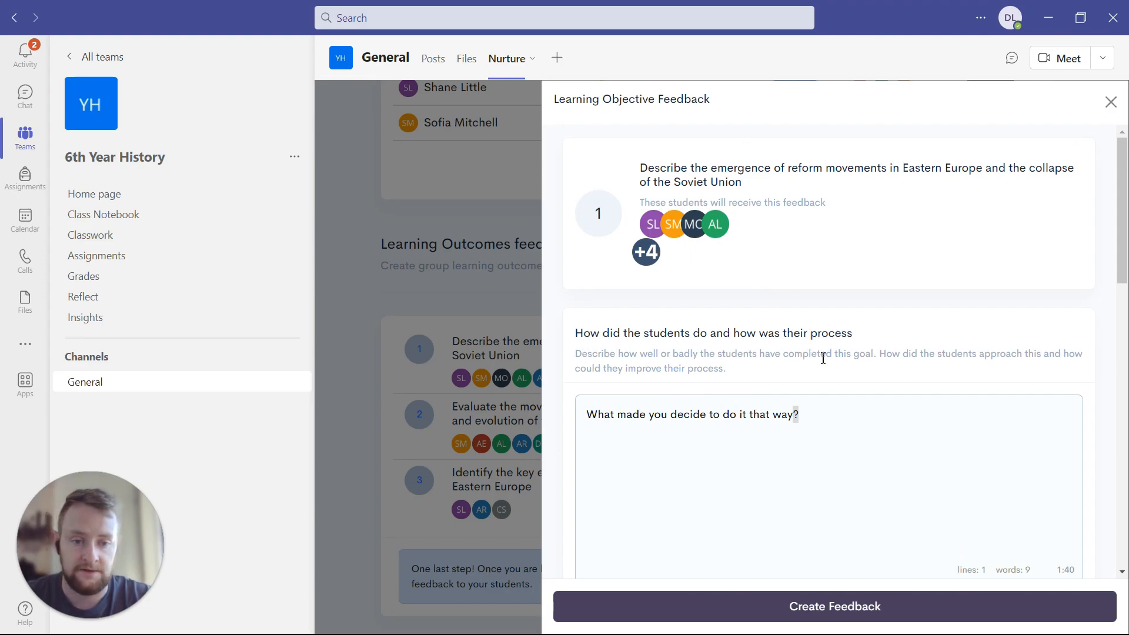
scroll(823, 358, "down", 5)
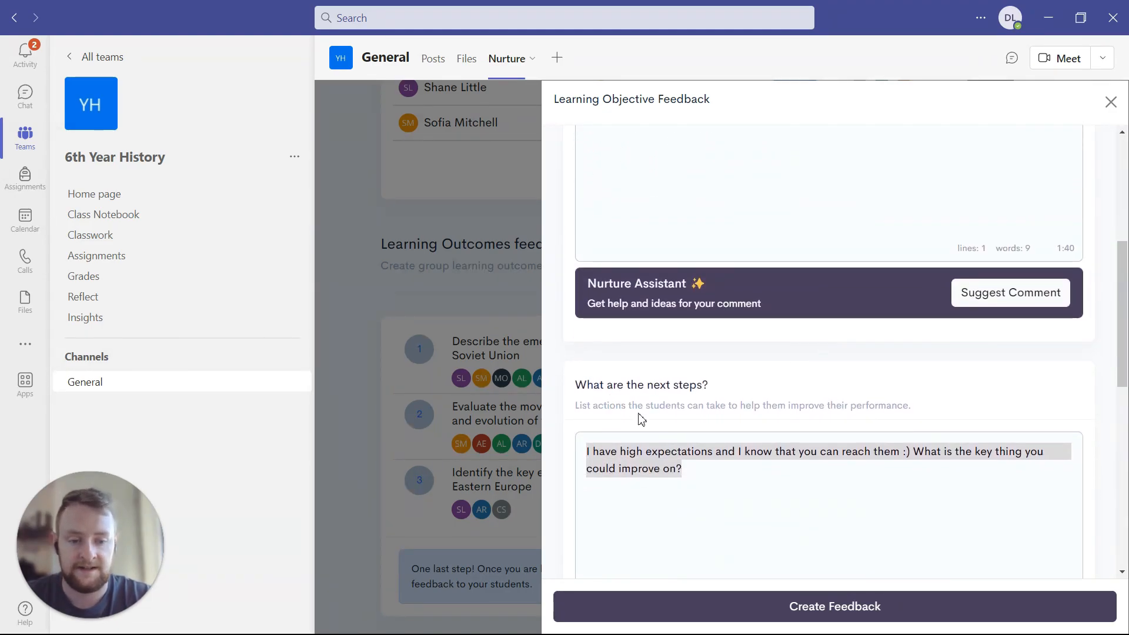
scroll(641, 418, "down", 6)
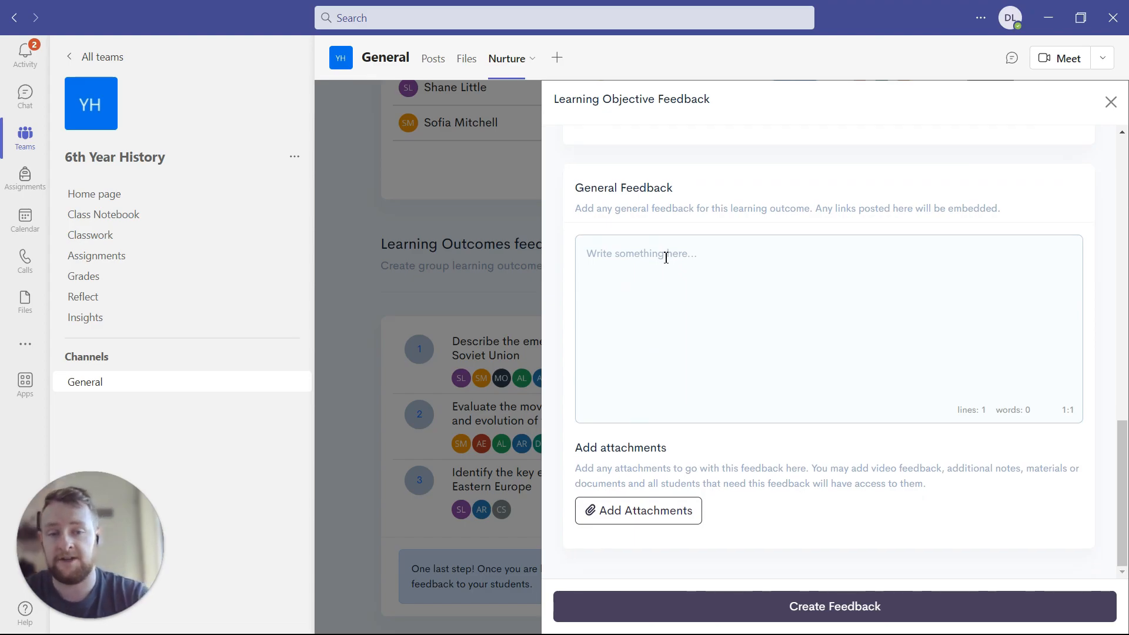
scroll(667, 257, "up", 1)
scroll(666, 257, "up", 10)
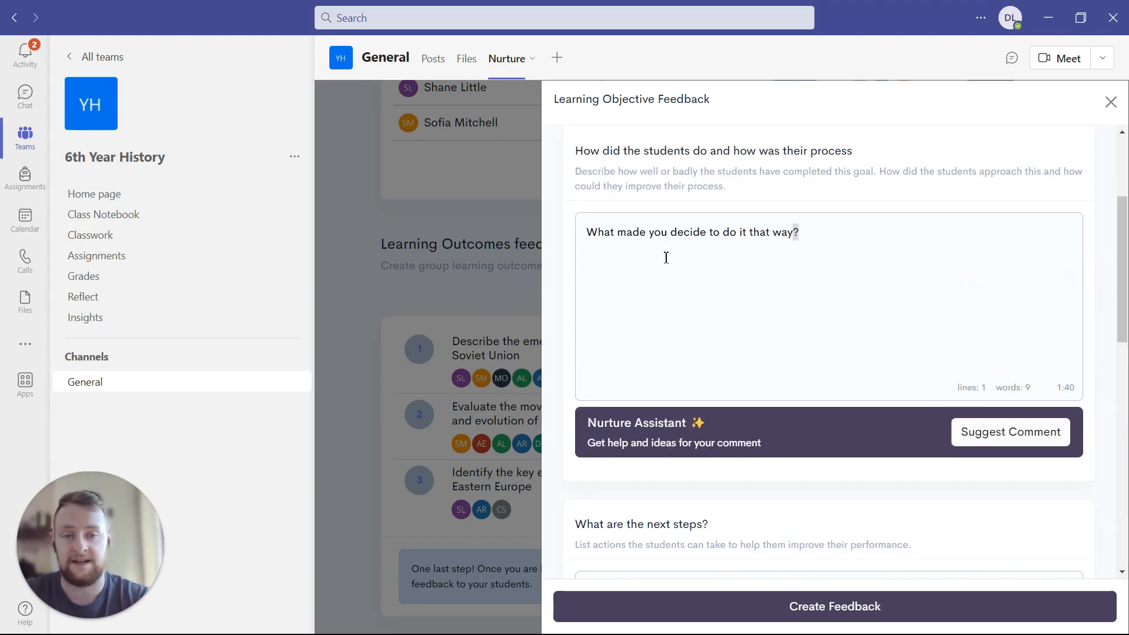
scroll(684, 433, "down", 10)
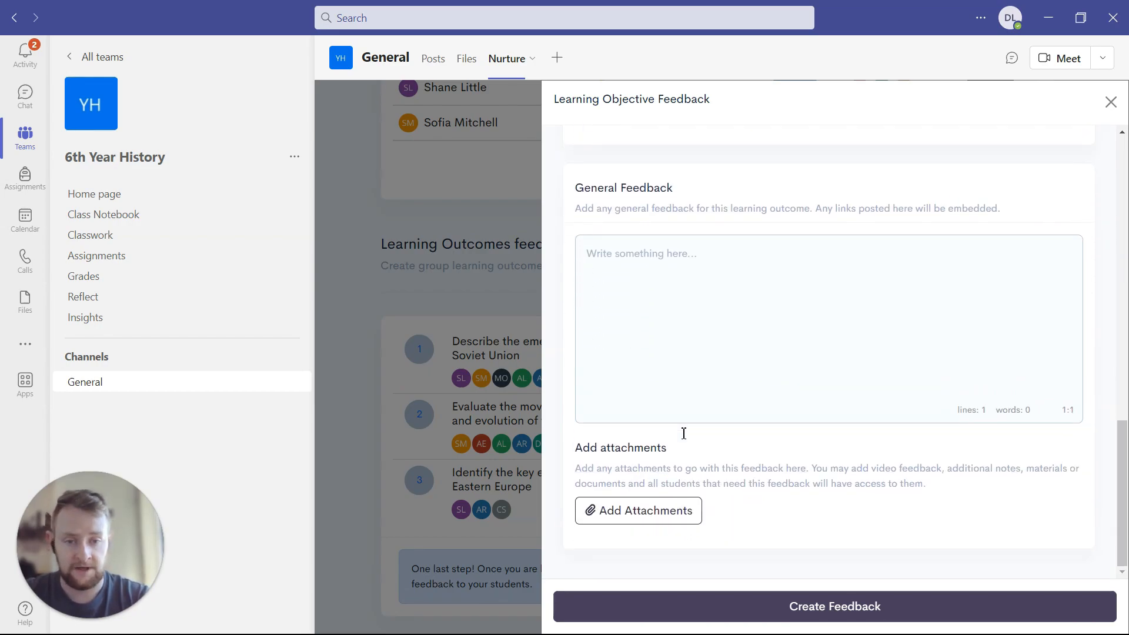
scroll(682, 433, "down", 1)
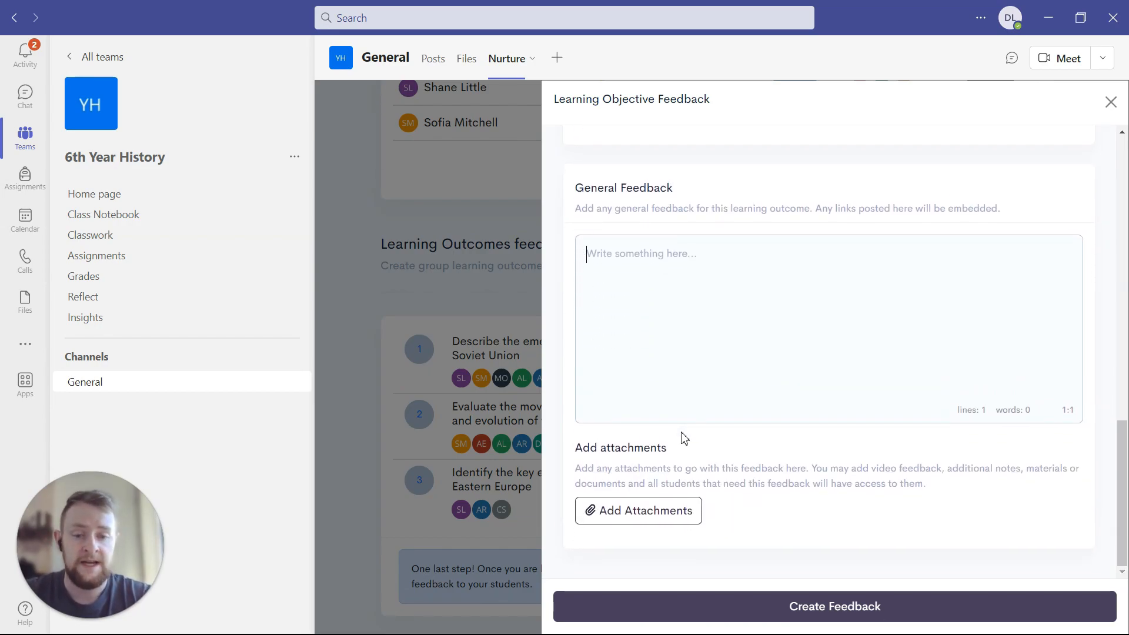
left_click(657, 517)
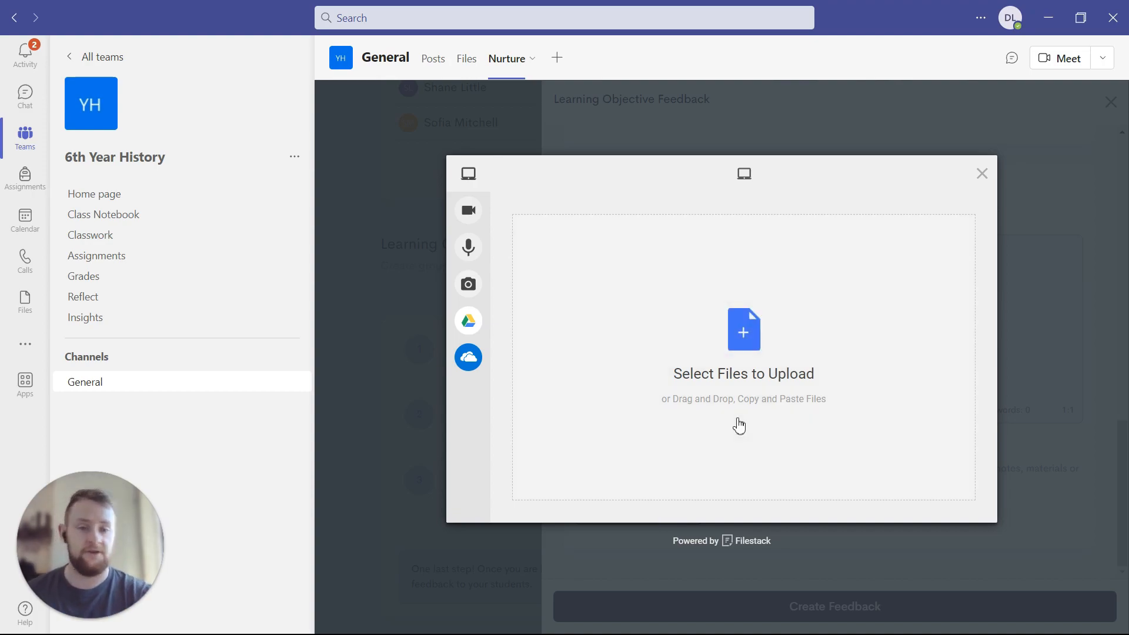
left_click(982, 177)
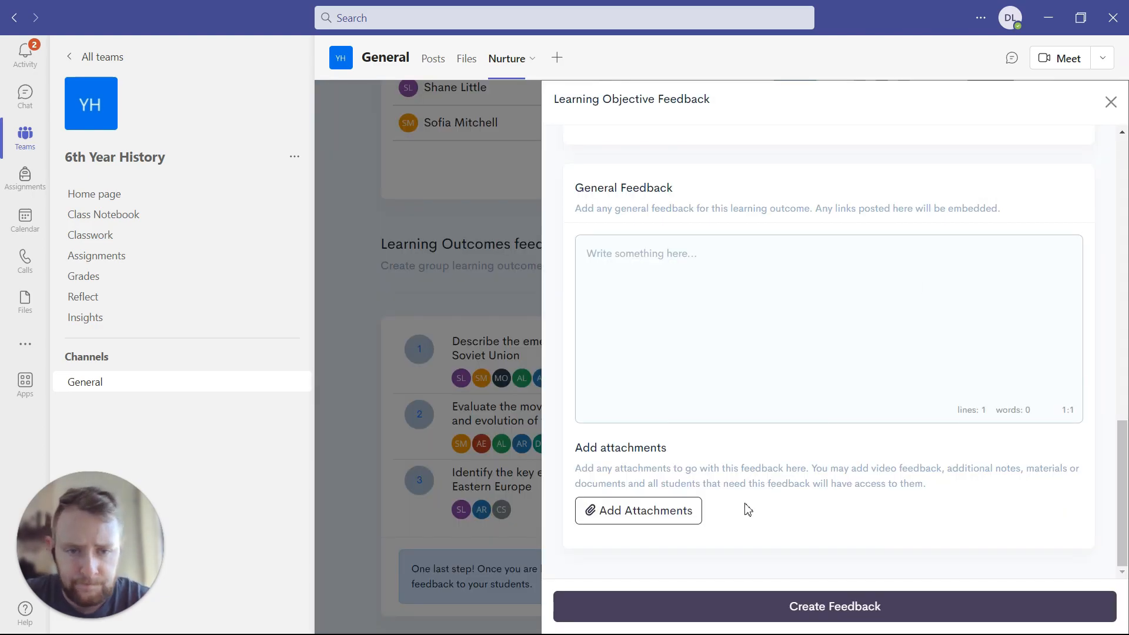
- Generate Nurture Assistant suggestions for the students' process comment and the next-steps comment, and apply both to their fields
scroll(789, 469, "up", 10)
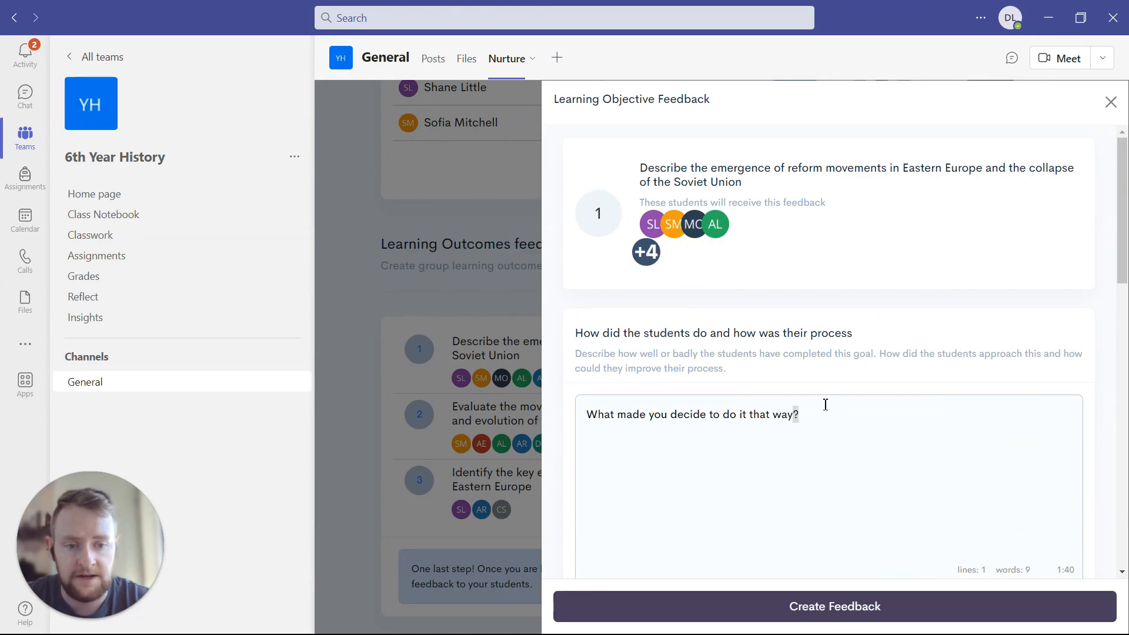
scroll(817, 429, "down", 5)
left_click(1005, 281)
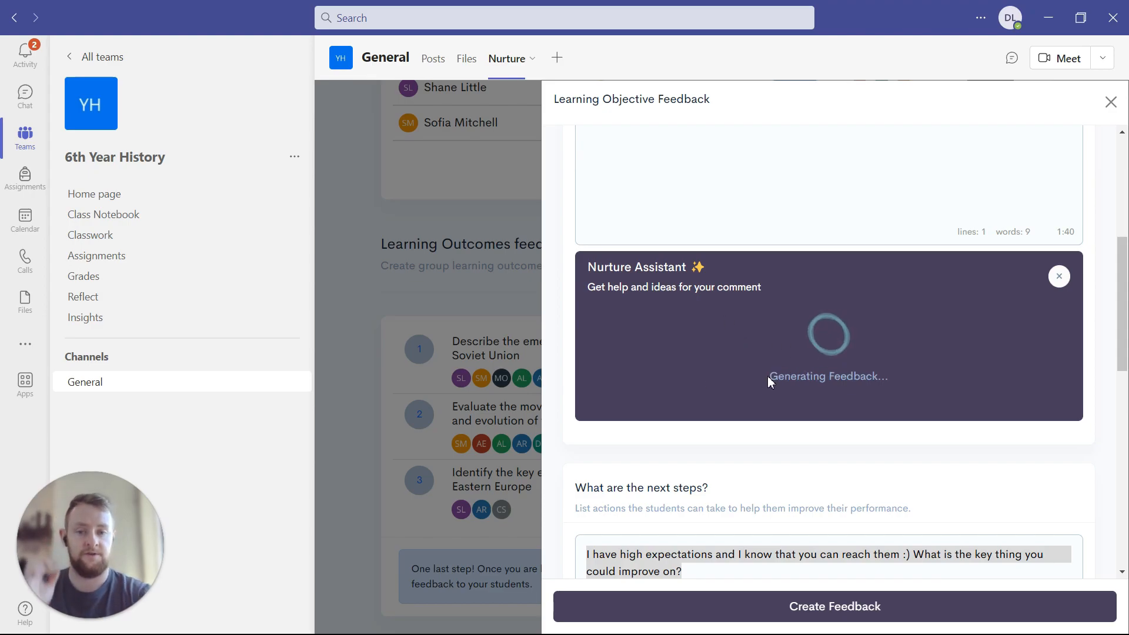
left_click(1003, 490)
scroll(892, 421, "down", 3)
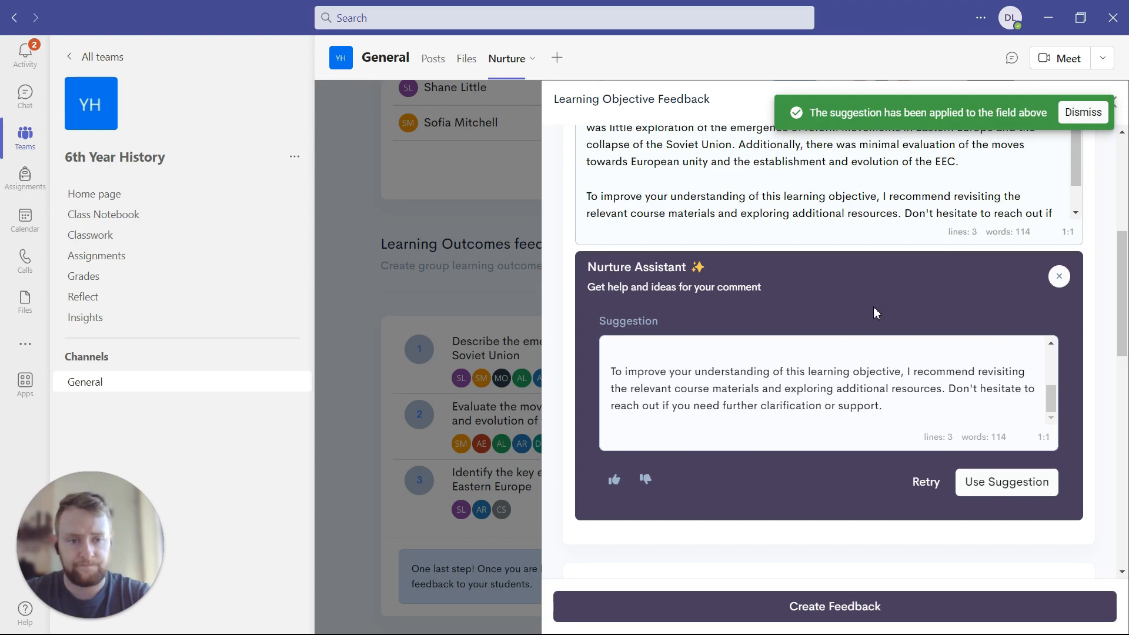
left_click(1003, 283)
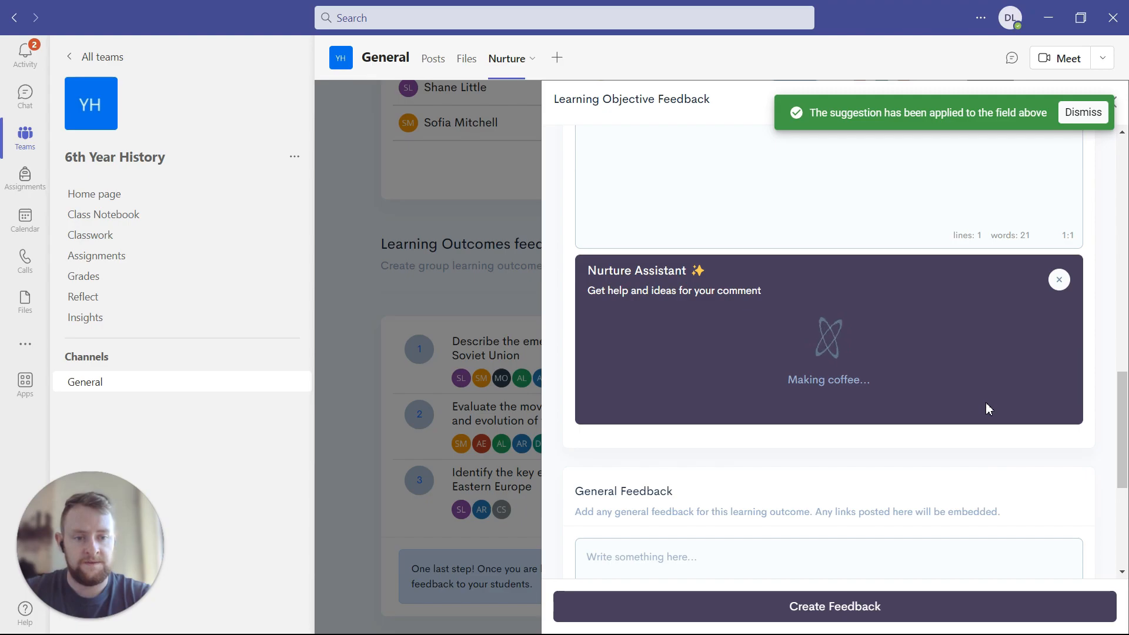
left_click(994, 489)
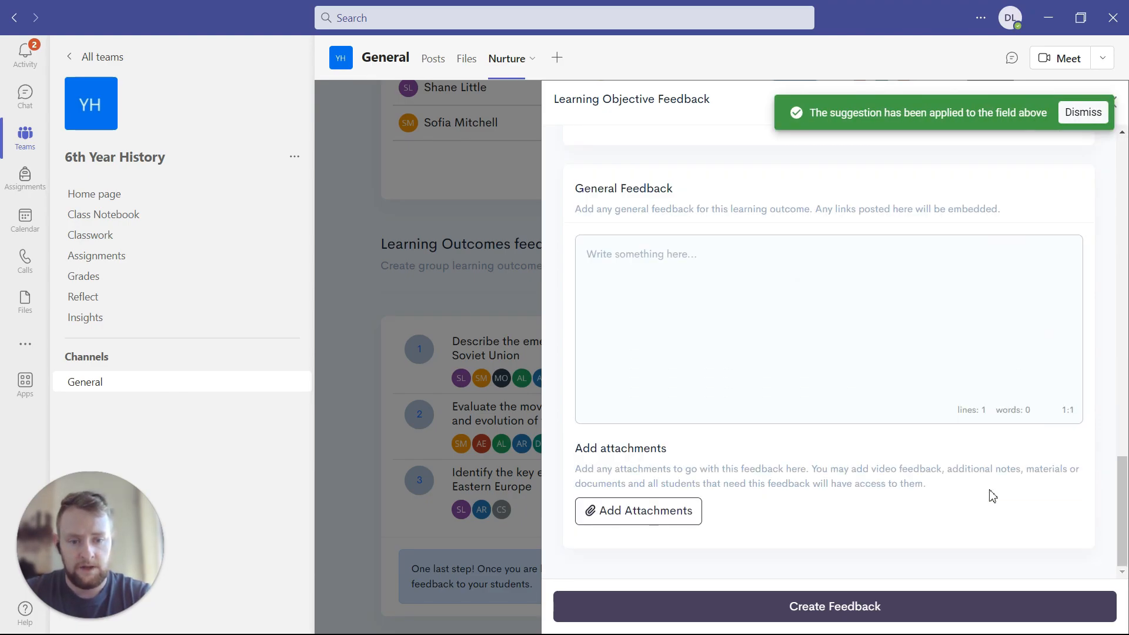
- Attach DJI_0193.jpg from the Downloads folder and create the feedback for the first learning outcome
left_click(643, 520)
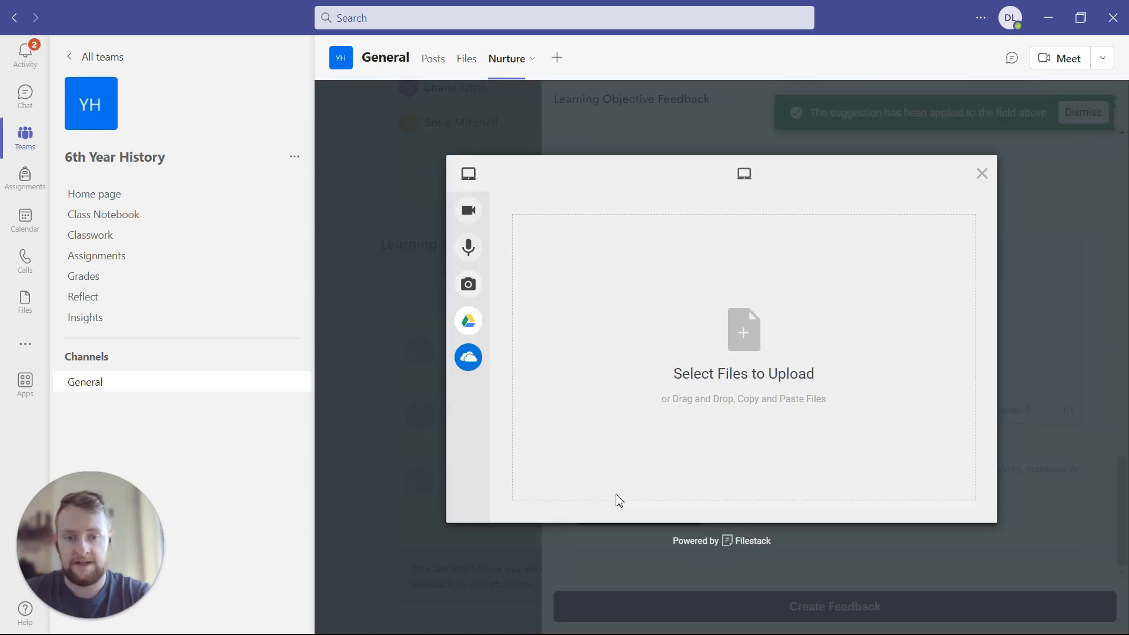
left_click(736, 328)
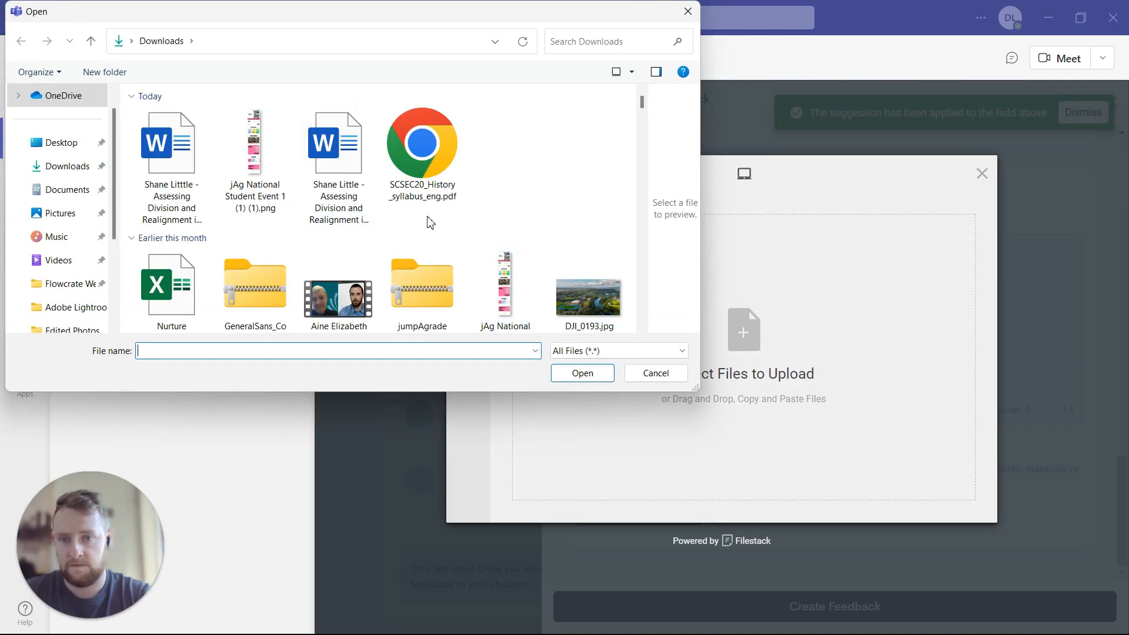
scroll(436, 219, "down", 1)
double_click(583, 251)
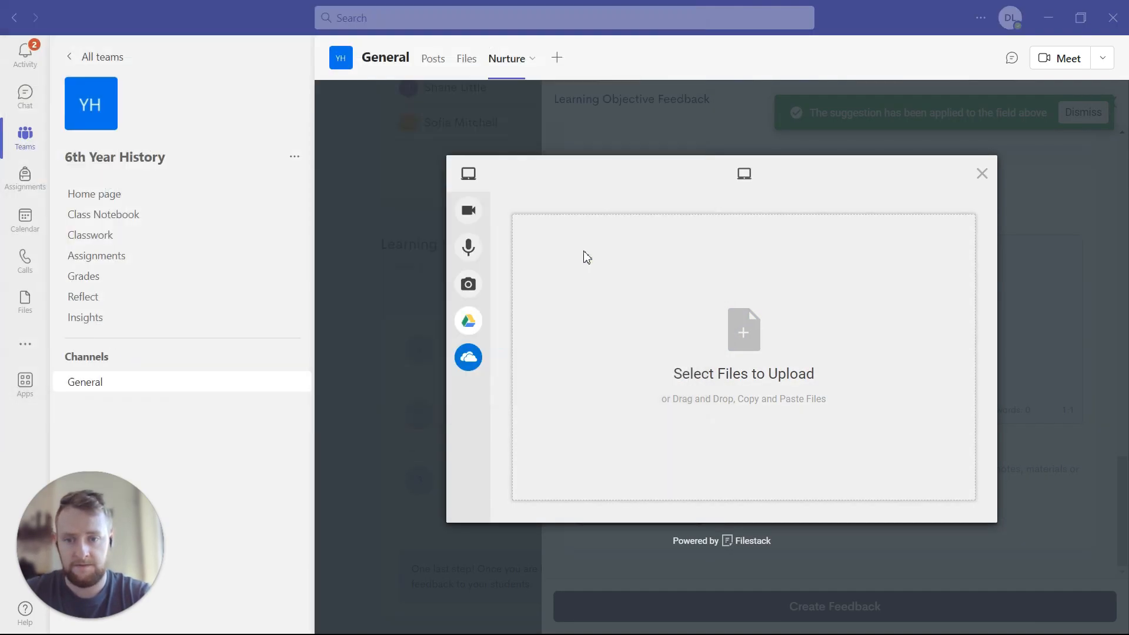
left_click(978, 511)
scroll(976, 509, "down", 3)
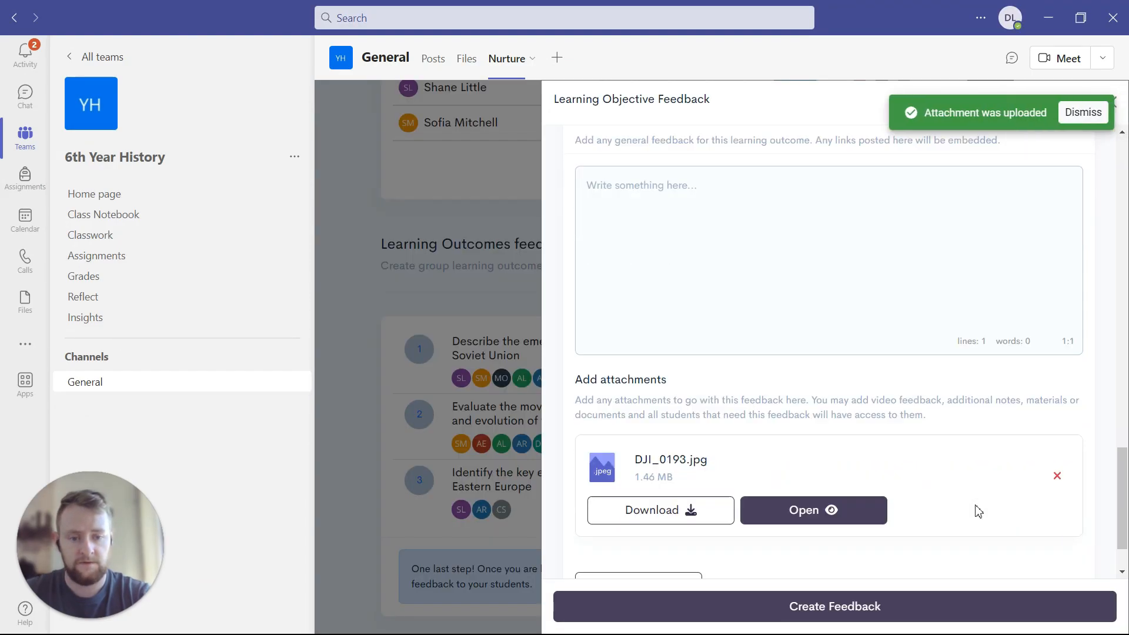
left_click(879, 616)
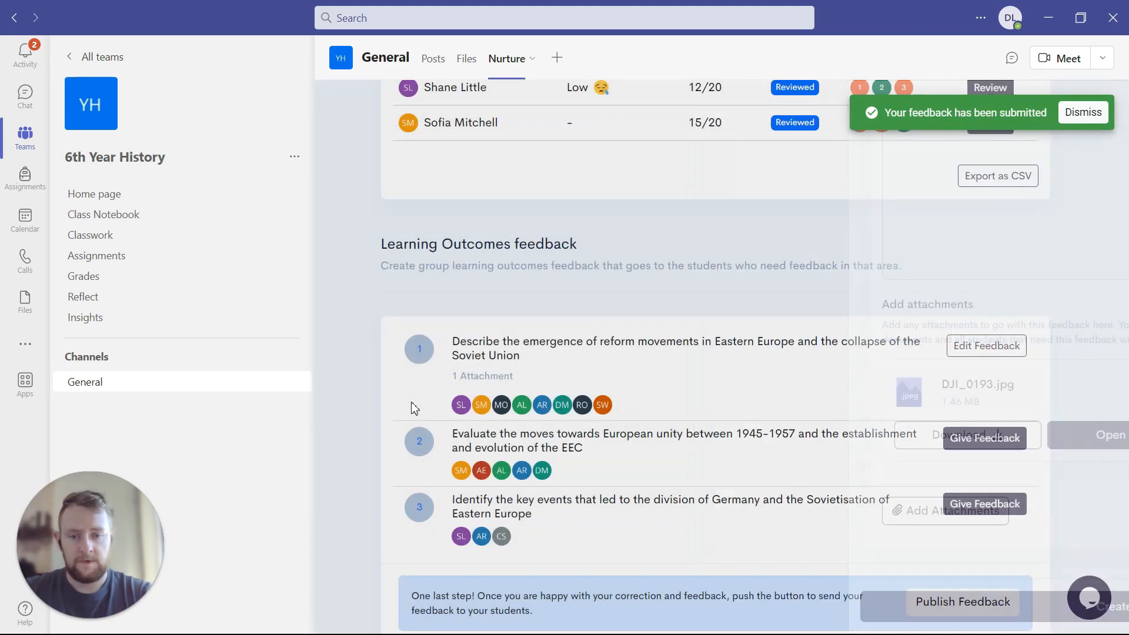
left_click(414, 406)
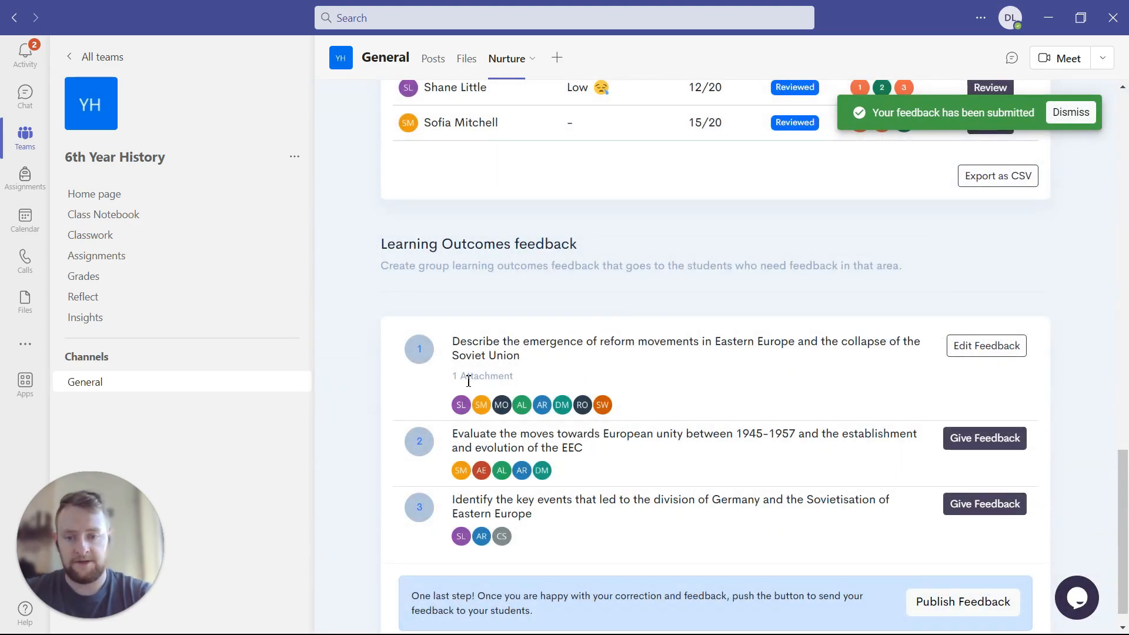
- Reopen the first learning outcome's feedback, check its comments and attachment, and resubmit it before returning to the outcomes list
left_click(981, 362)
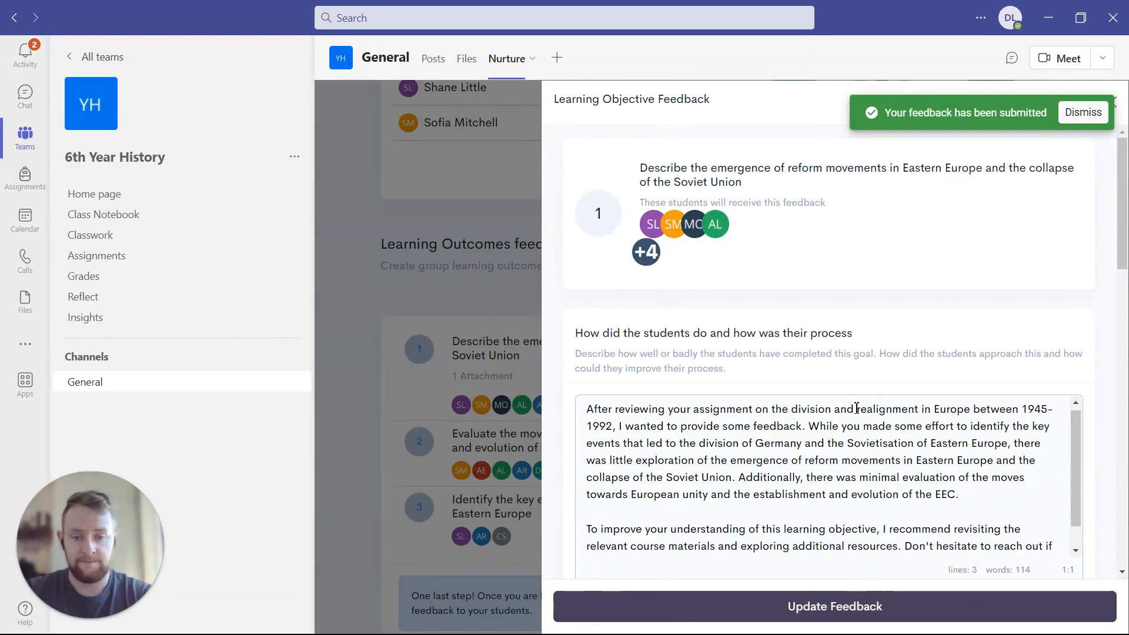
scroll(857, 408, "down", 1)
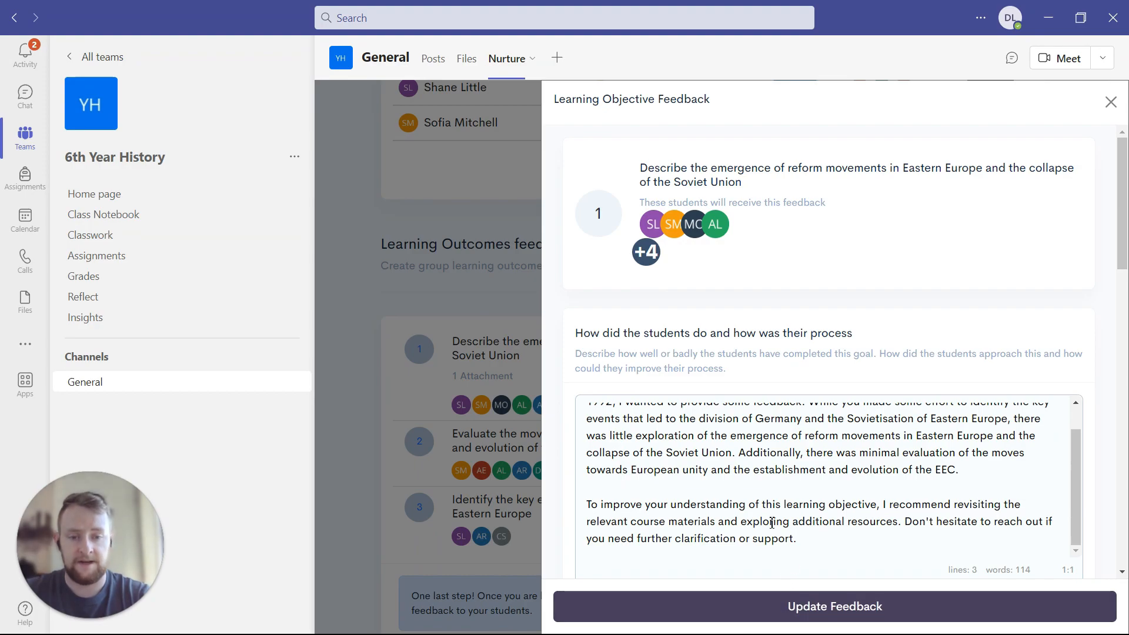
scroll(772, 523, "down", 15)
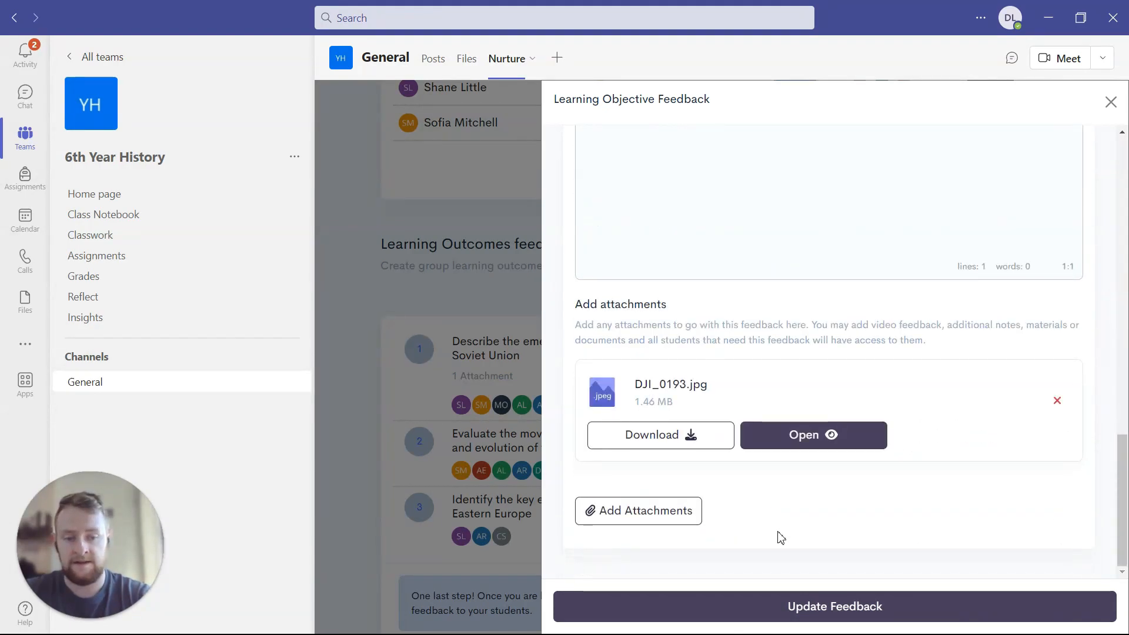
left_click(814, 610)
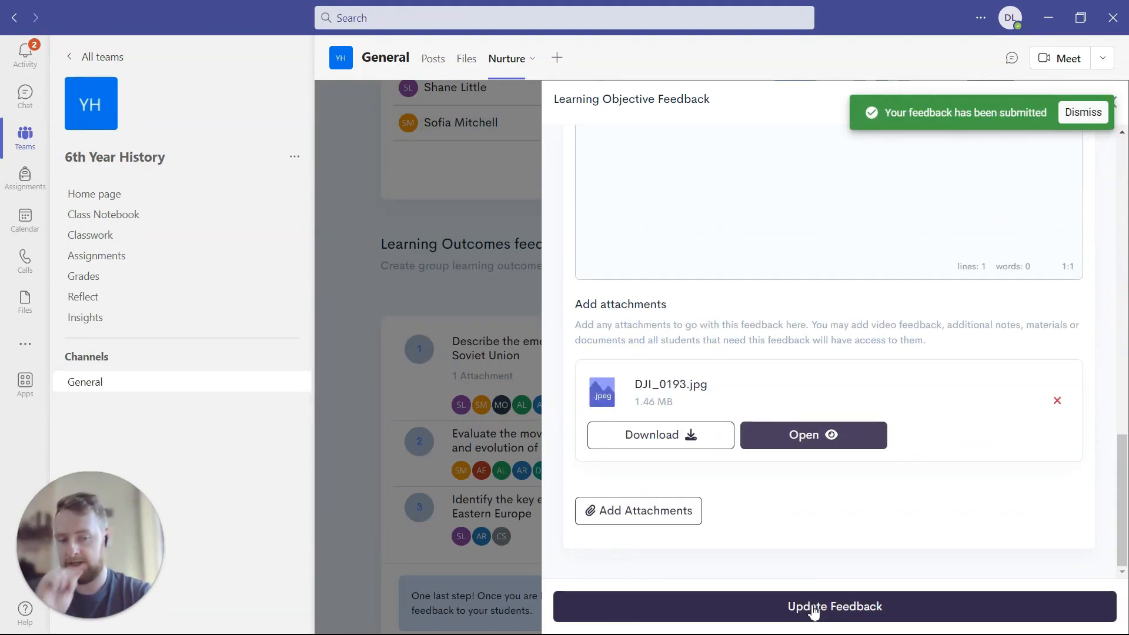
left_click(422, 290)
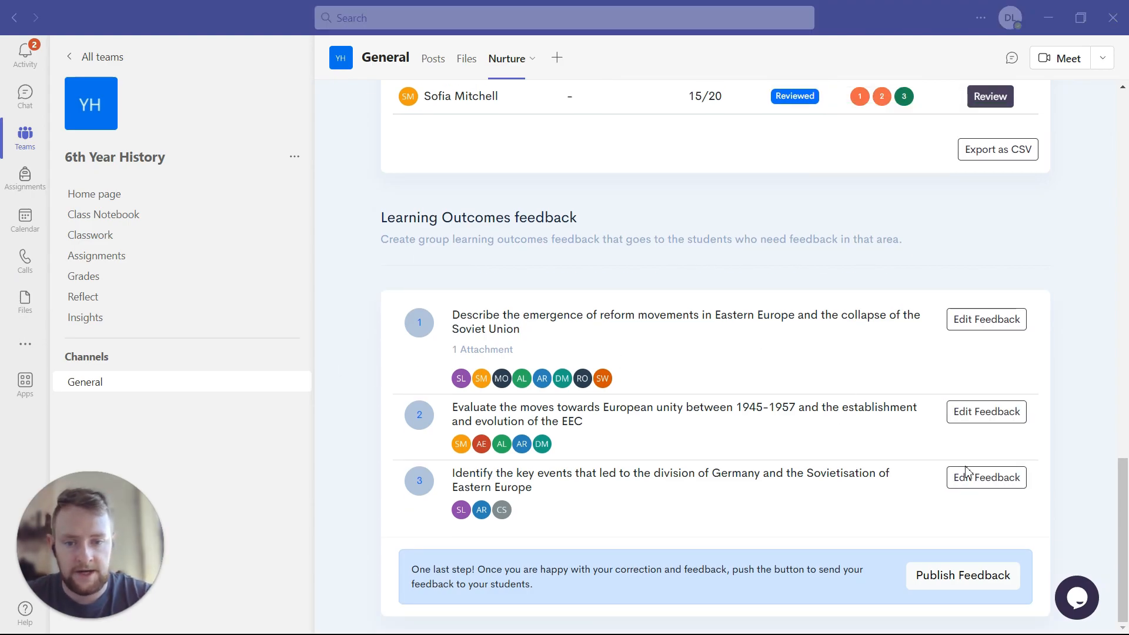
left_click(988, 416)
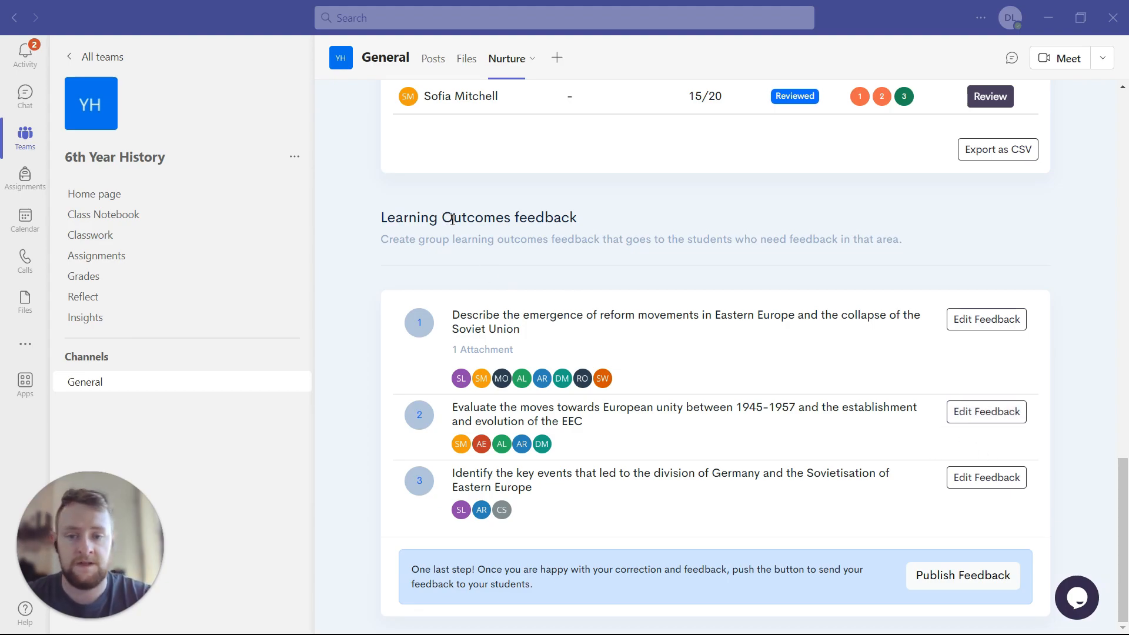
- Review the students' statuses and objectives in the submissions table, and compare them with the recipients of each learning outcome's group feedback
left_click_drag(452, 220, 546, 236)
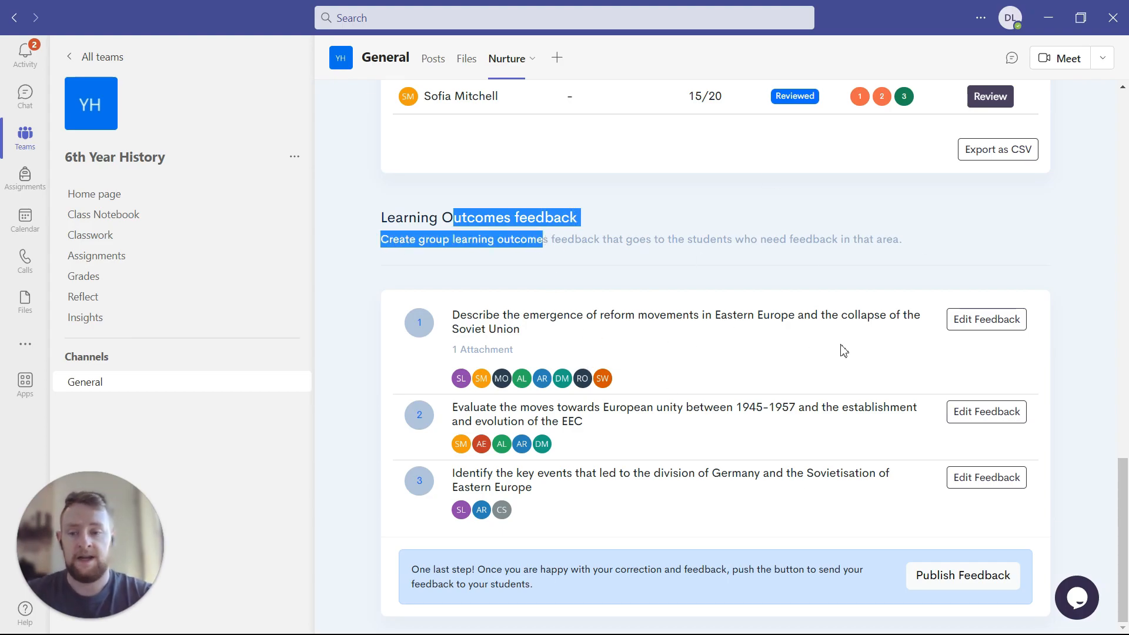
scroll(844, 351, "up", 10)
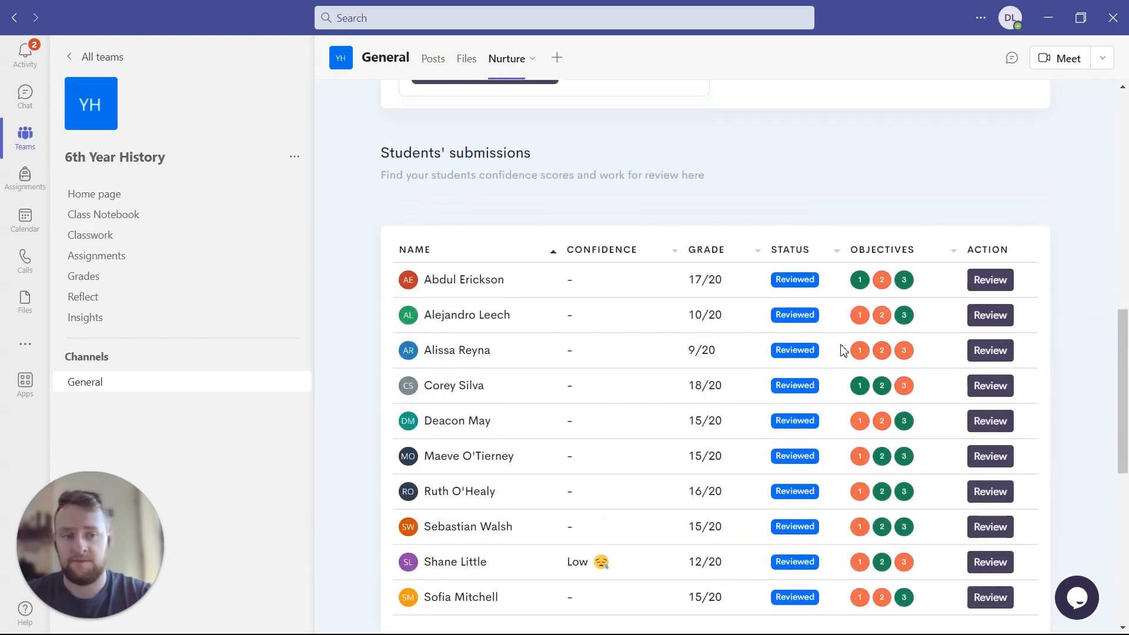
scroll(843, 351, "down", 3)
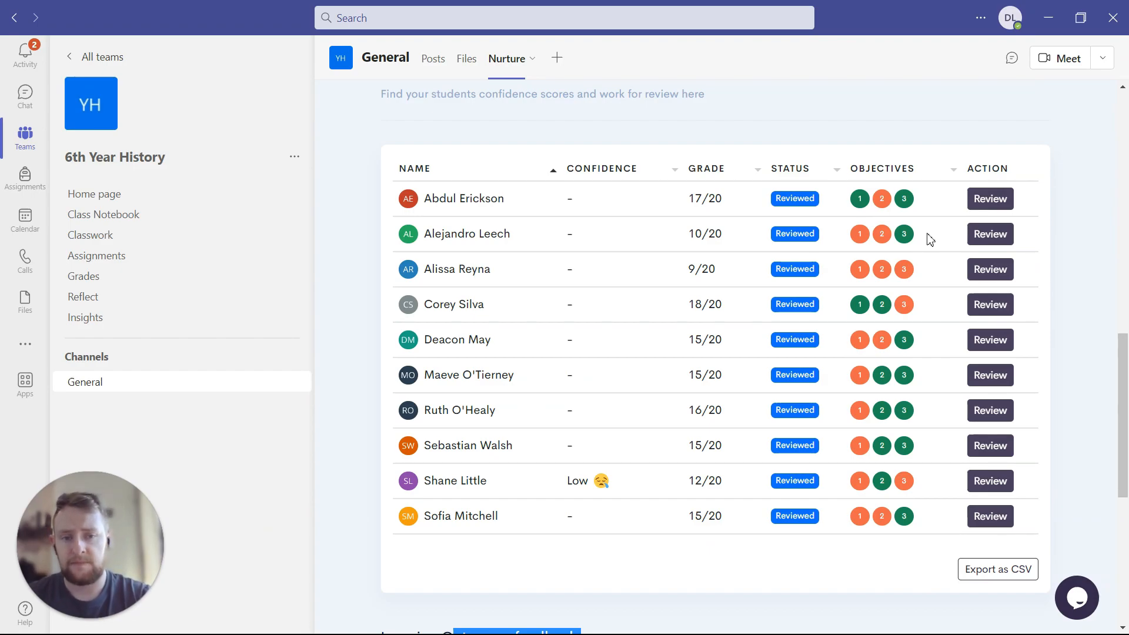
scroll(796, 424, "down", 7)
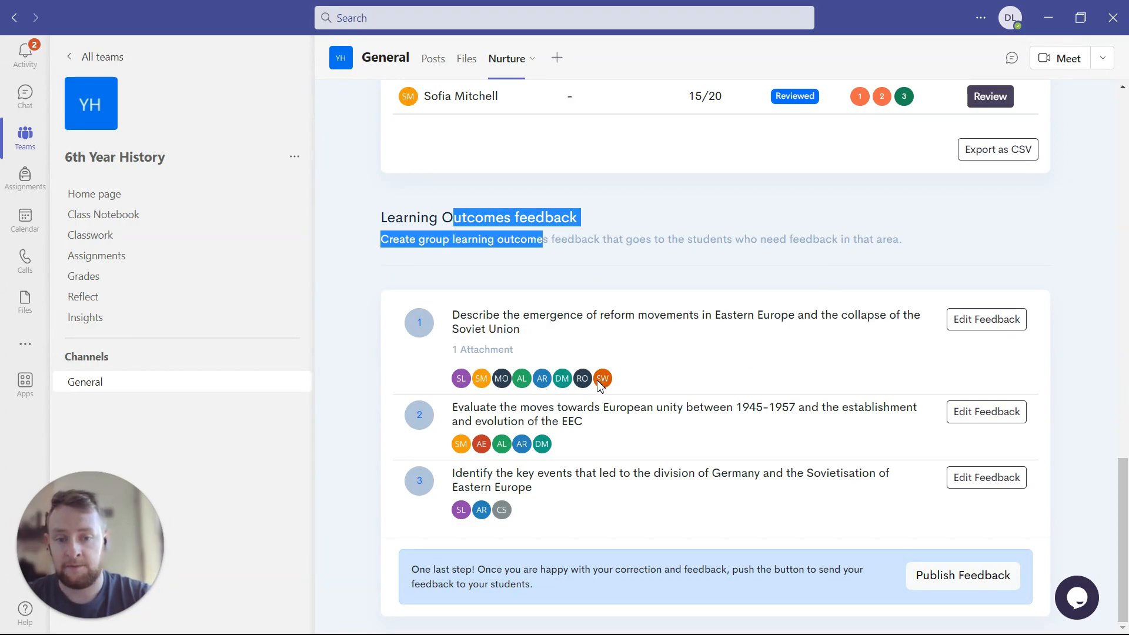
scroll(600, 385, "up", 2)
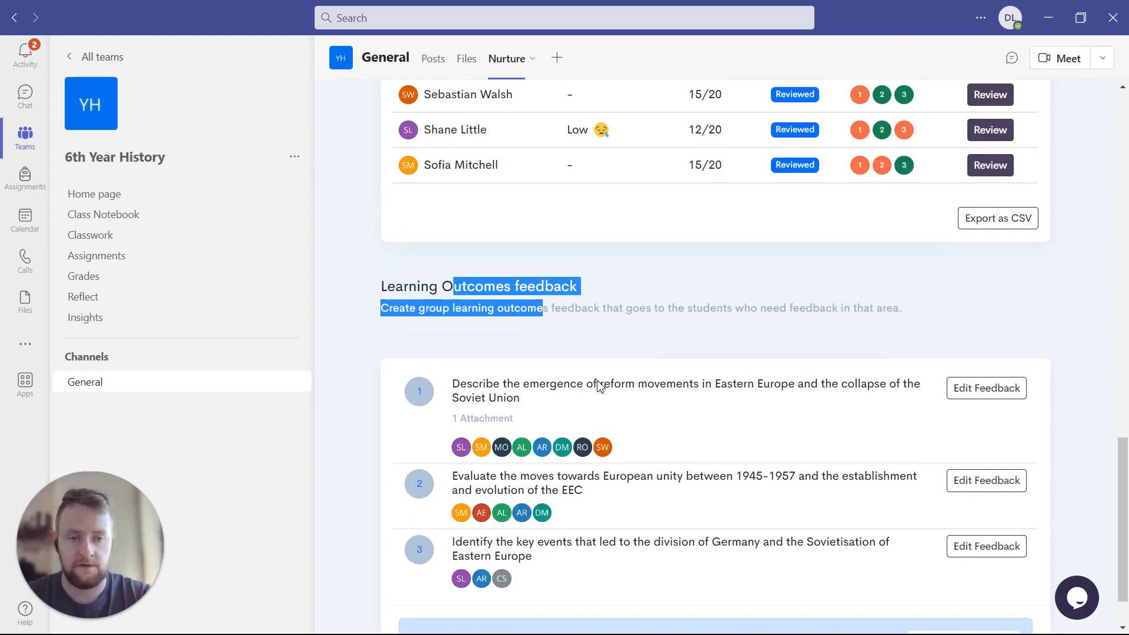
scroll(600, 385, "down", 2)
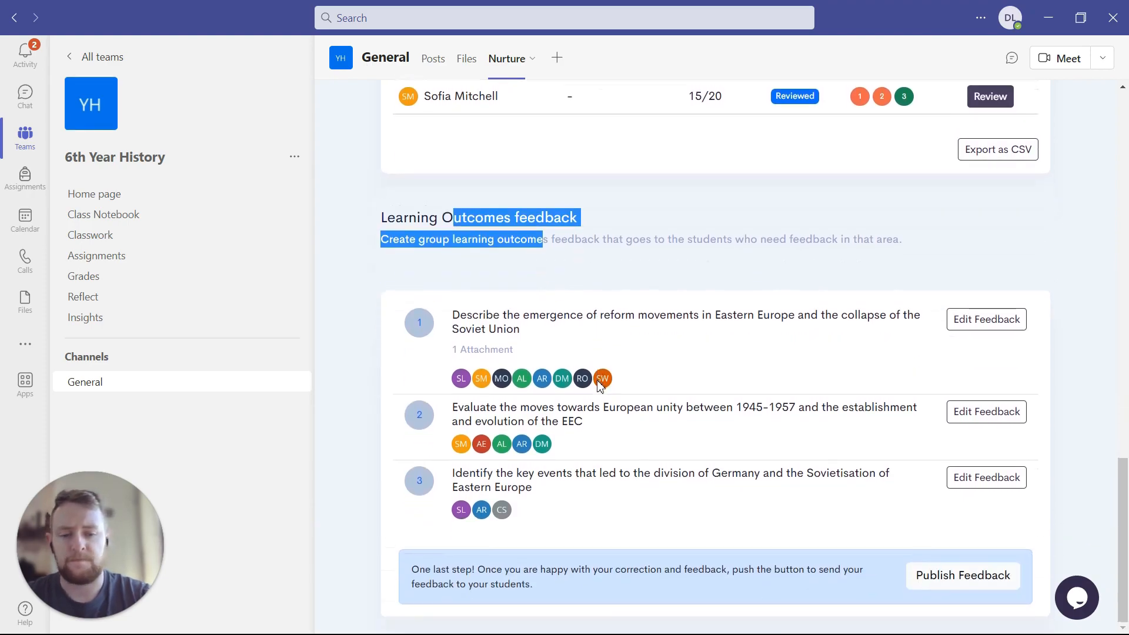
- Publish the feedback to the students with Emoji Response as their reflection method, after trying the 3-2-1 Response option
left_click(935, 573)
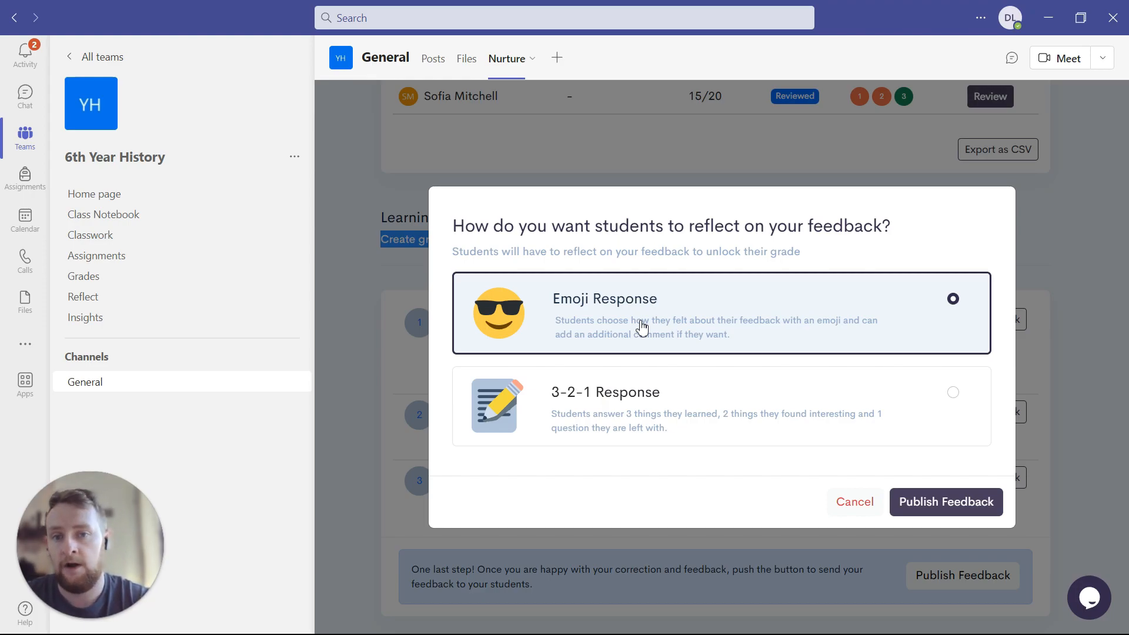
left_click(675, 426)
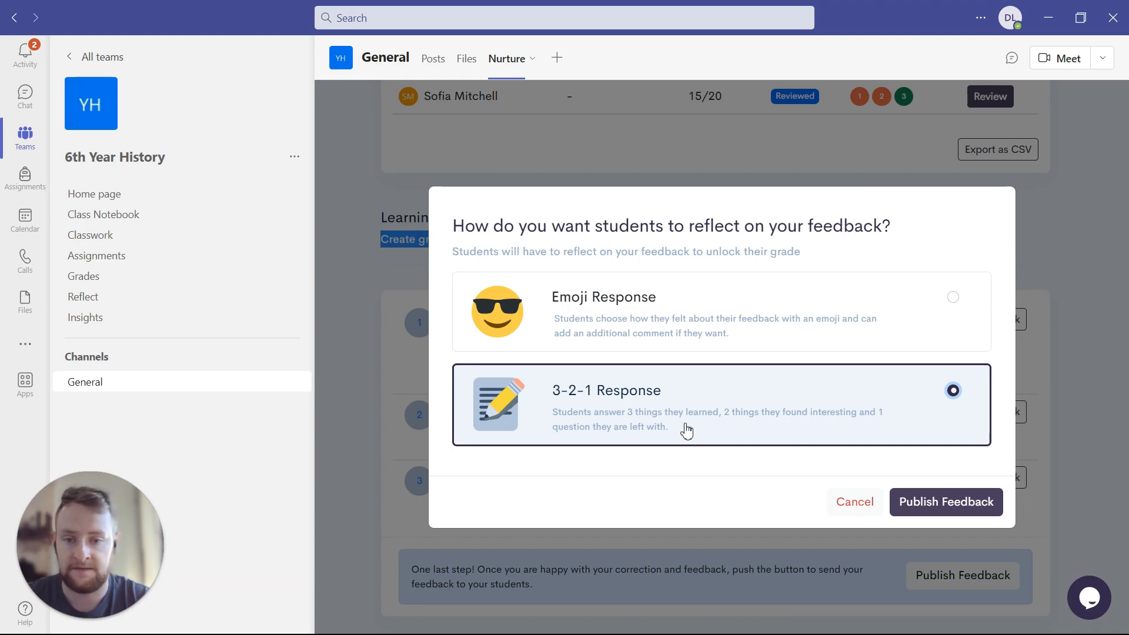
left_click(659, 338)
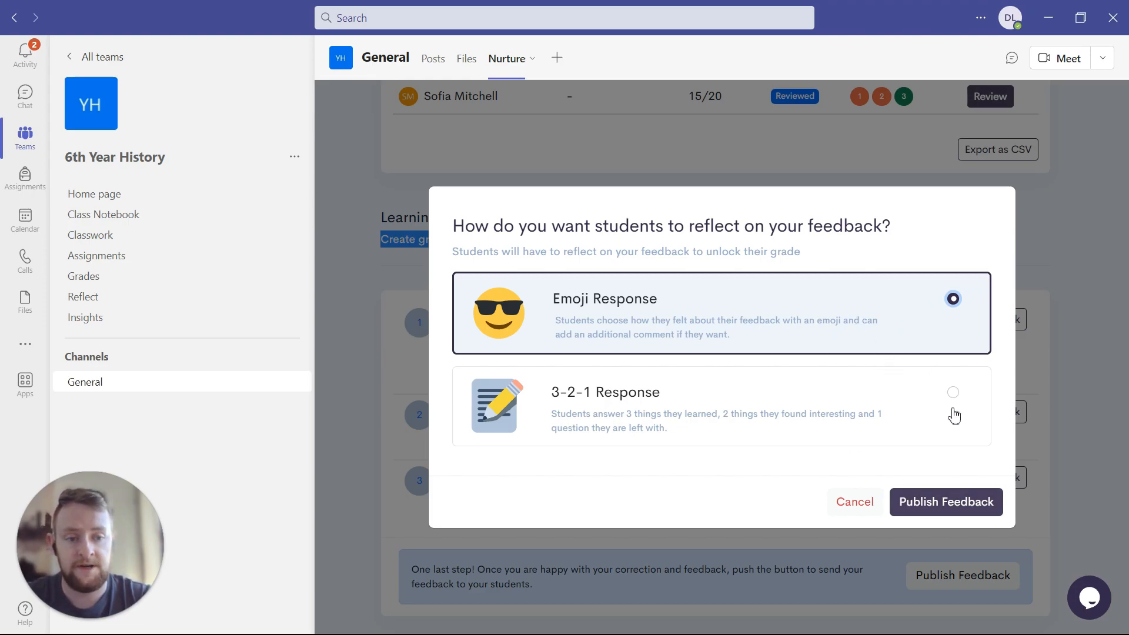
left_click(945, 504)
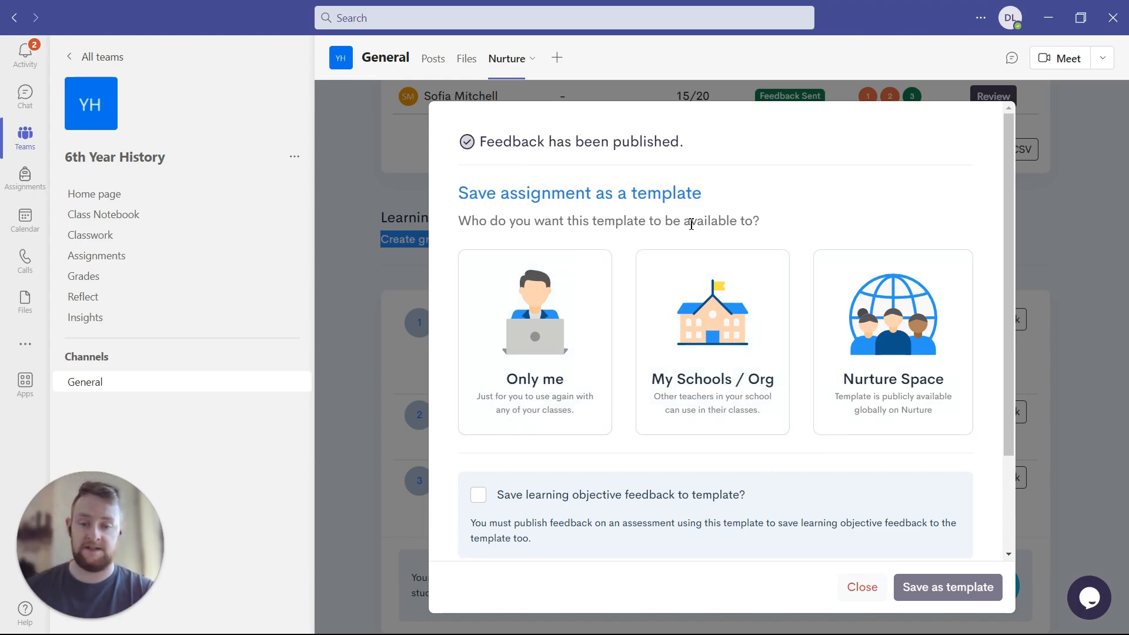
- Examine the availability choices, the learning objective feedback option and the template name for saving the assignment as a template
scroll(691, 224, "down", 2)
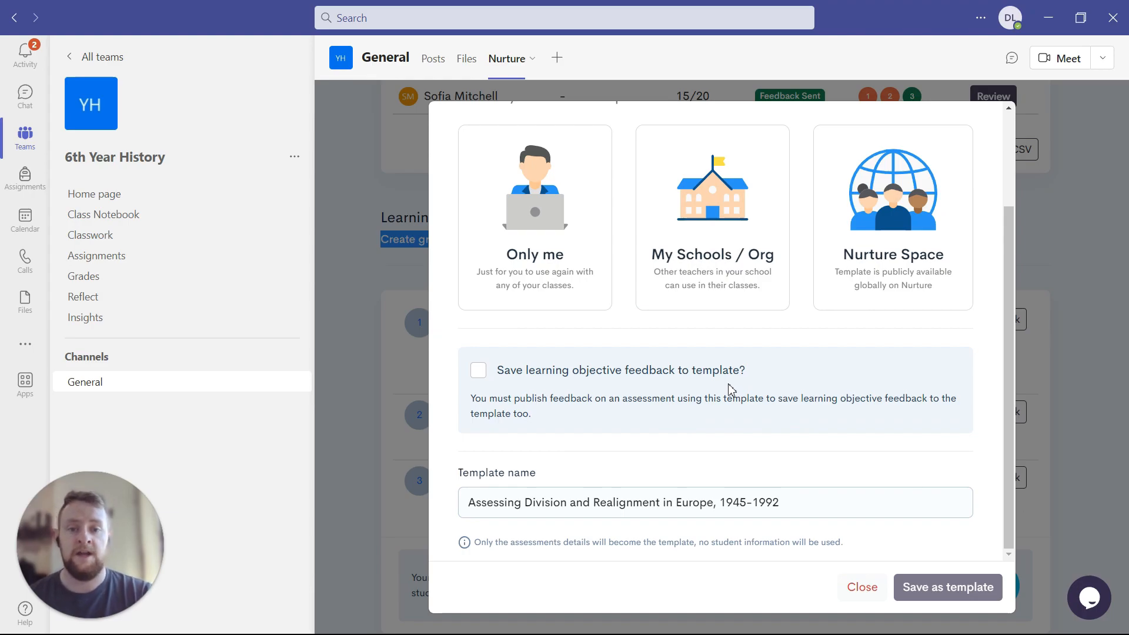
scroll(731, 390, "up", 3)
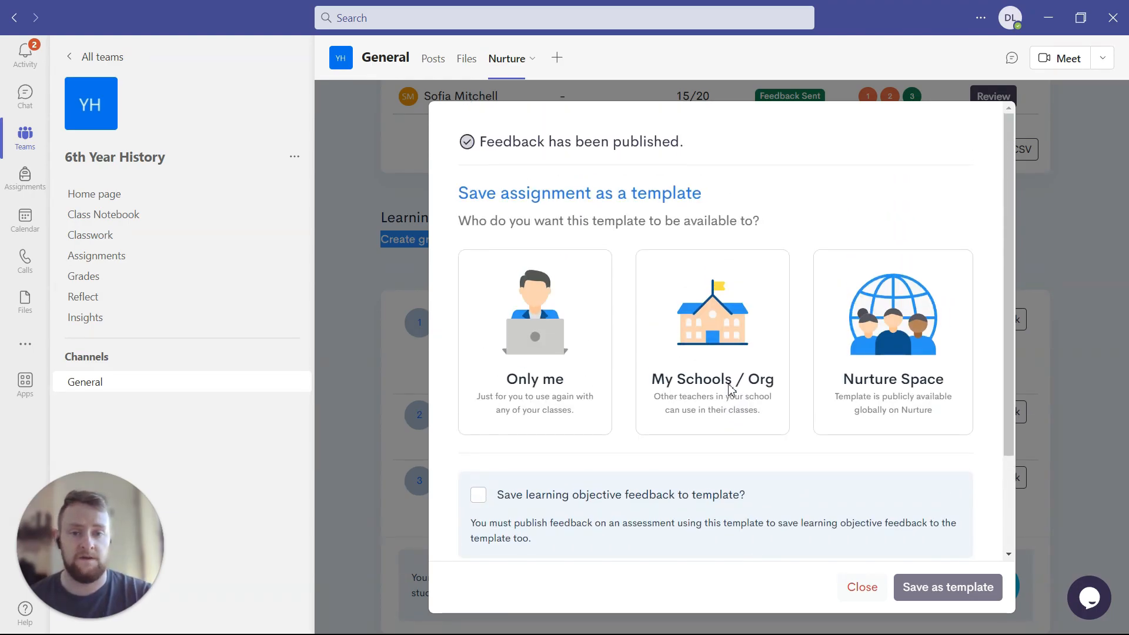